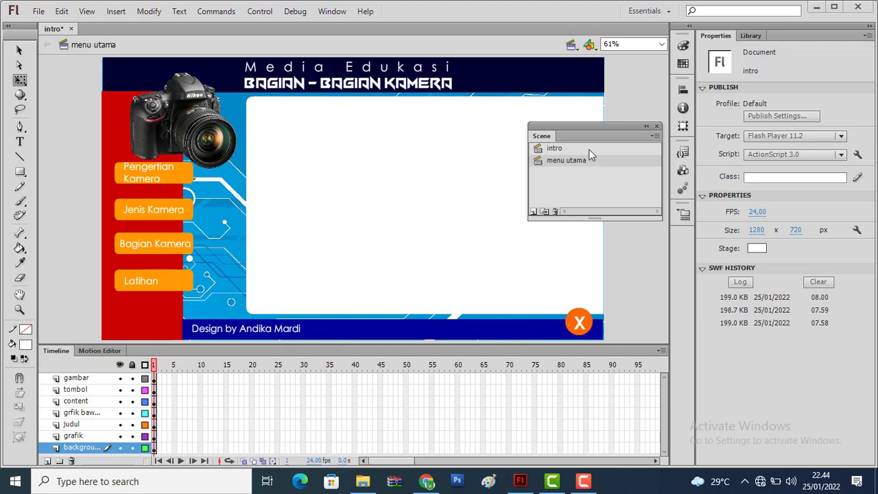
Add a new scene after menu utama and name it "pengertian"
left_click_drag(596, 130, 594, 148)
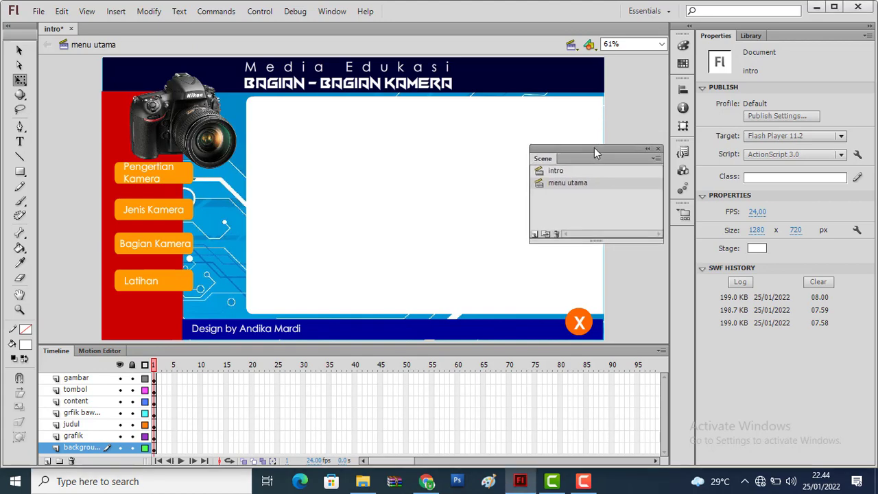
left_click(533, 234)
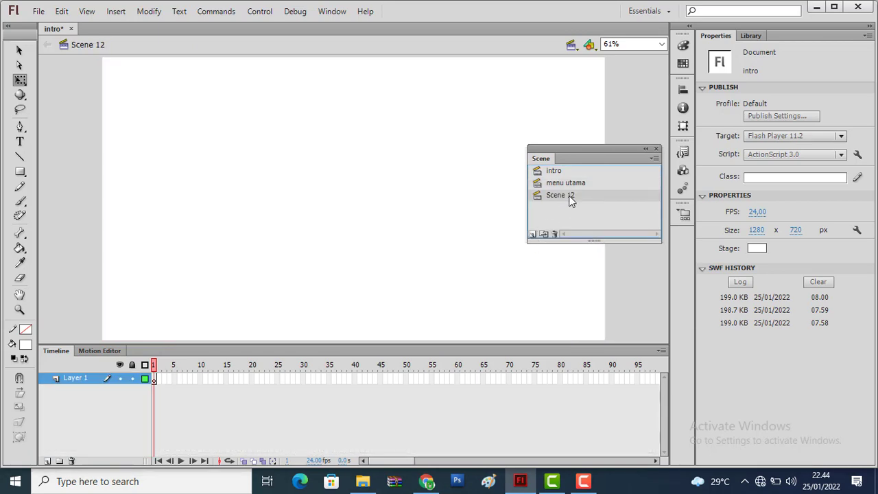
double_click(569, 195)
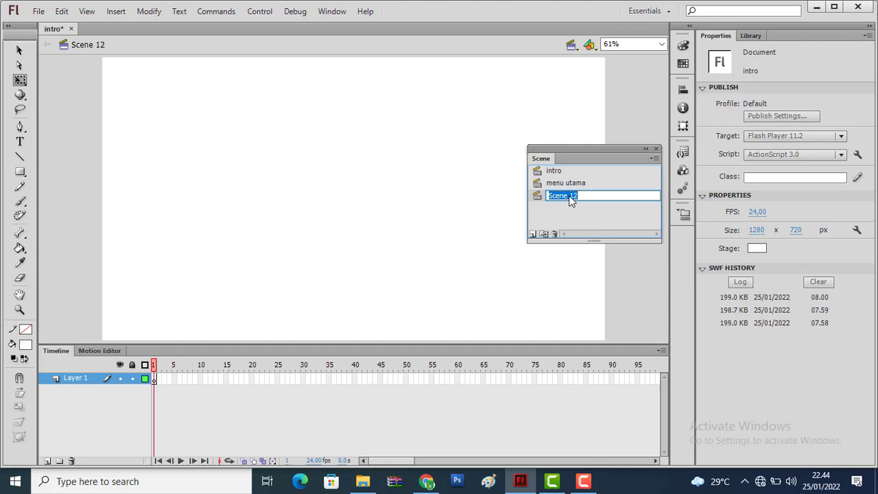
type("pengen")
type("tian")
key("Return")
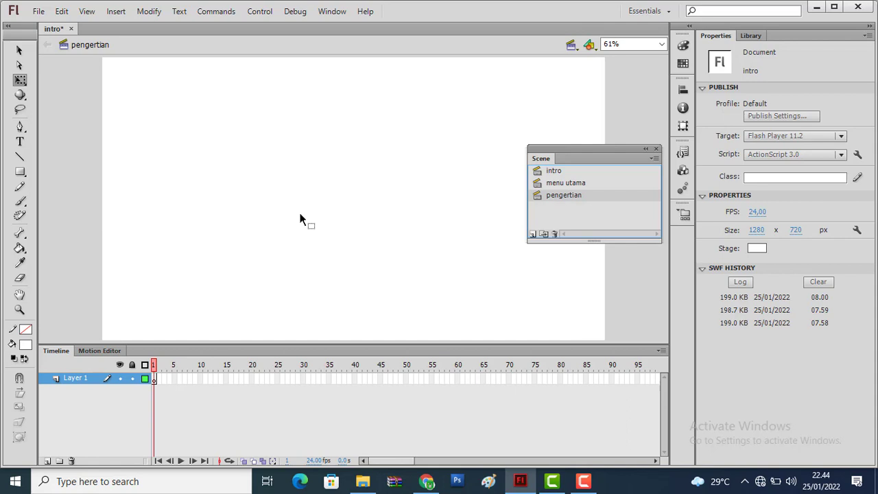
Copy all layers of the menu utama scene, from gambar down to the background layer
left_click(570, 184)
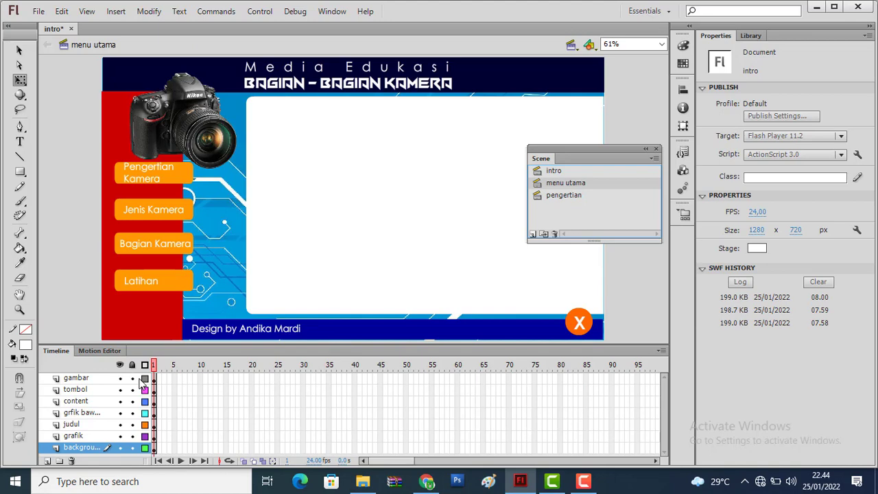
left_click(83, 381)
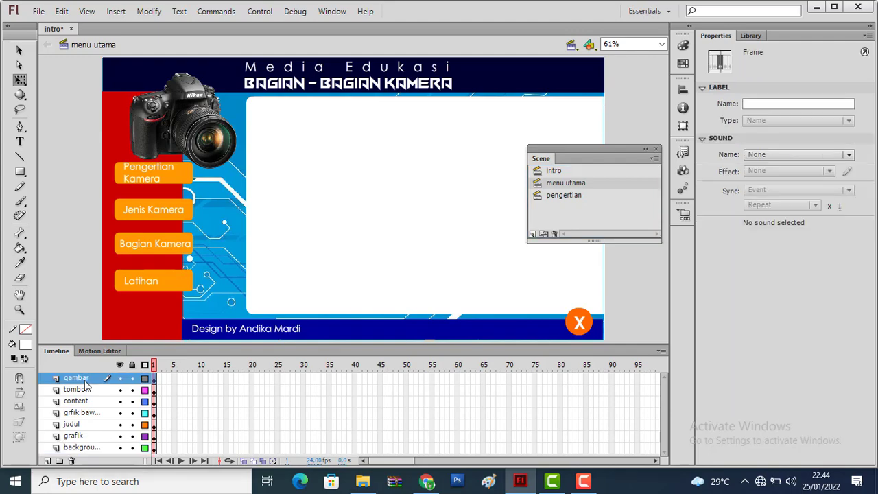
left_click(85, 448, "shift")
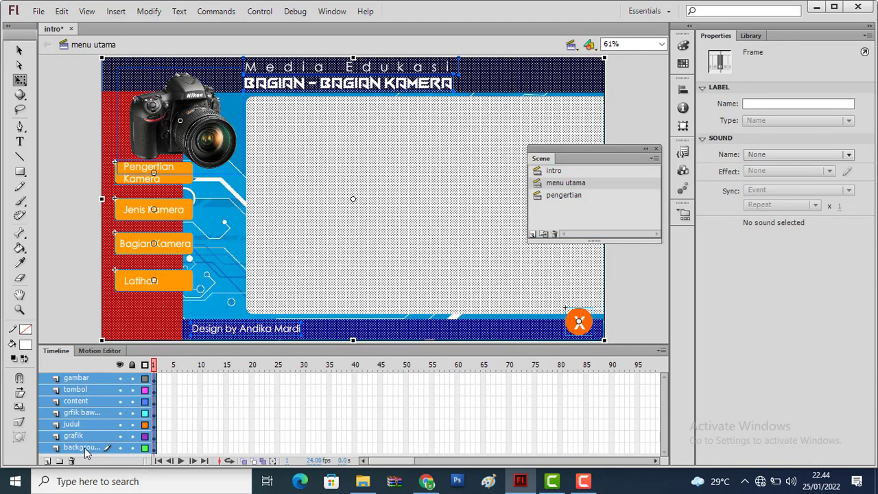
left_click(100, 411)
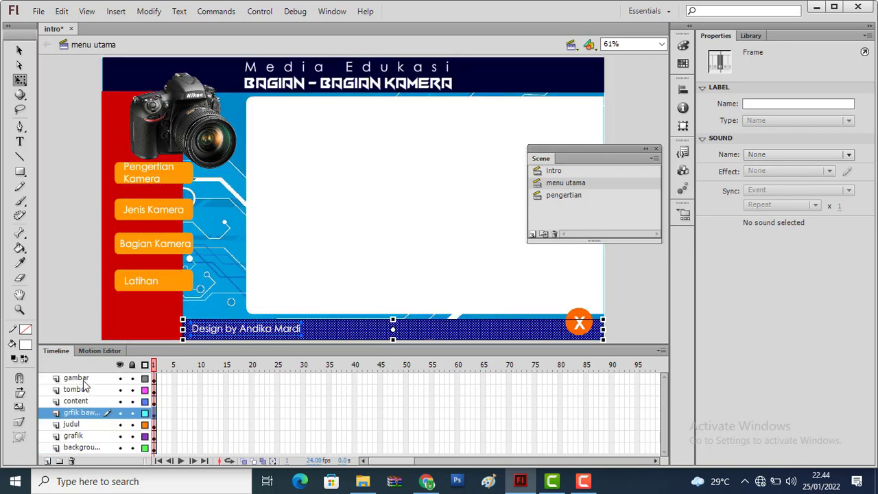
left_click(76, 378)
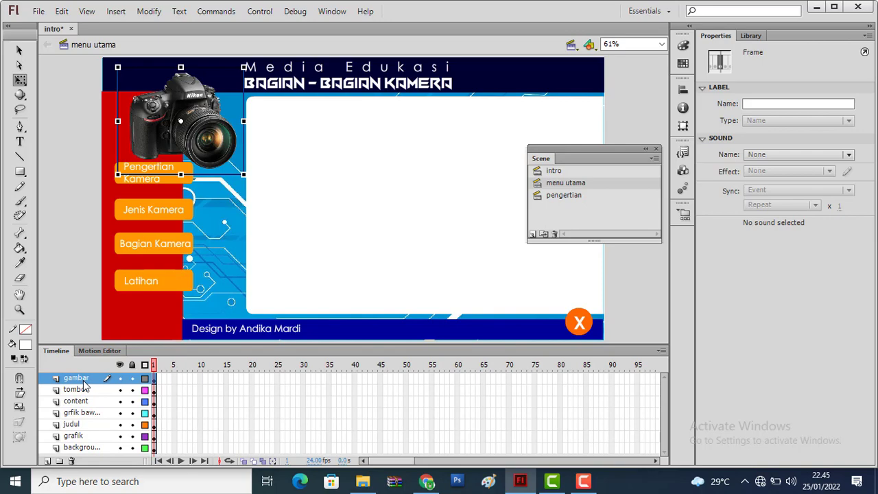
left_click(89, 449, "shift")
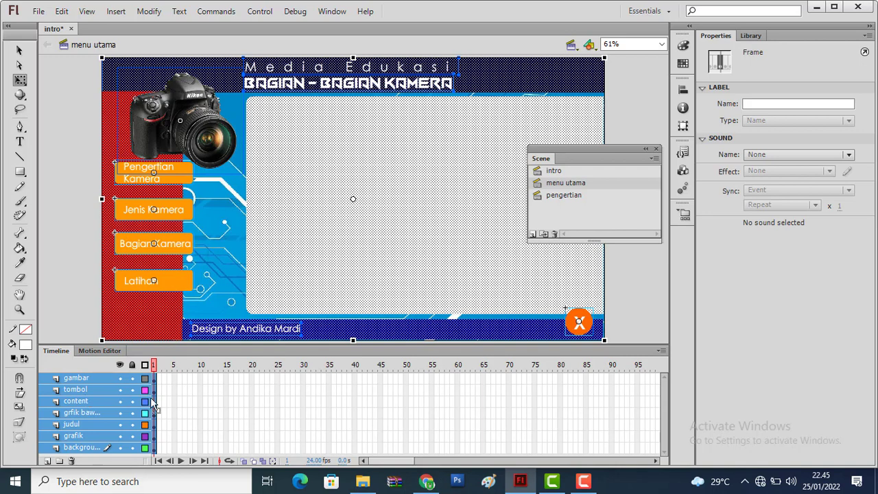
right_click(86, 393)
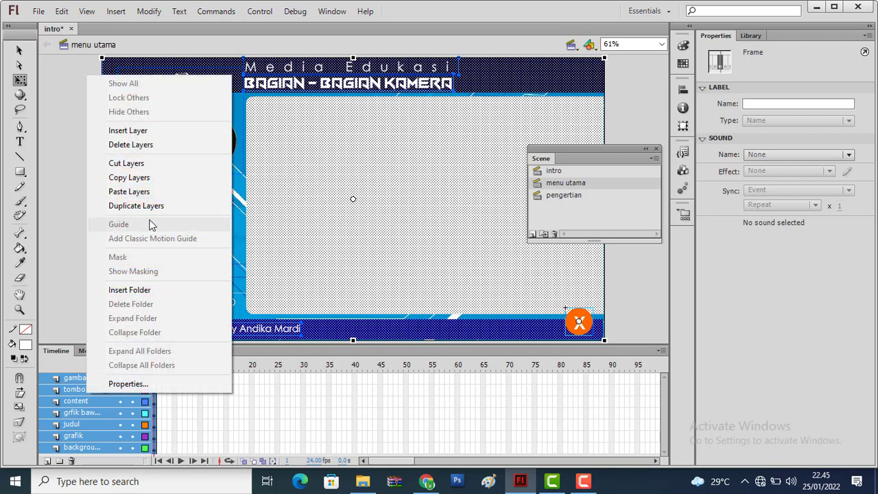
left_click(147, 178)
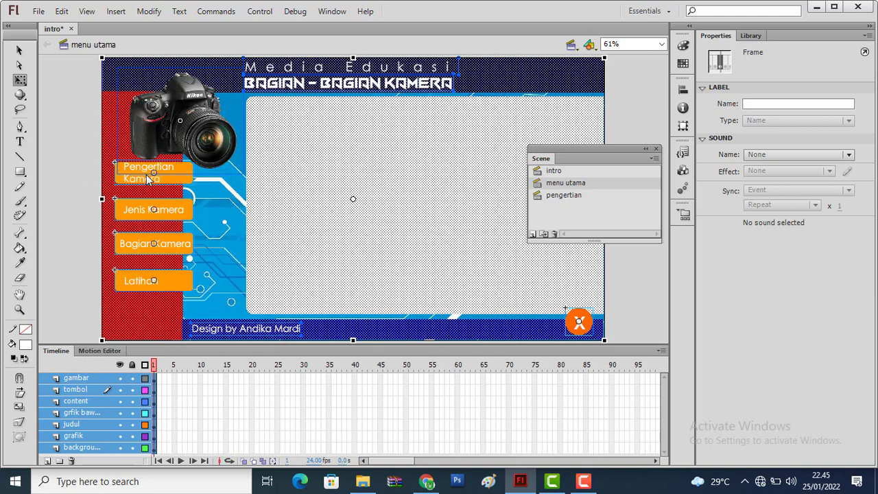
Paste the copied layers into the pengertian scene and compare it with the menu utama scene
left_click(566, 196)
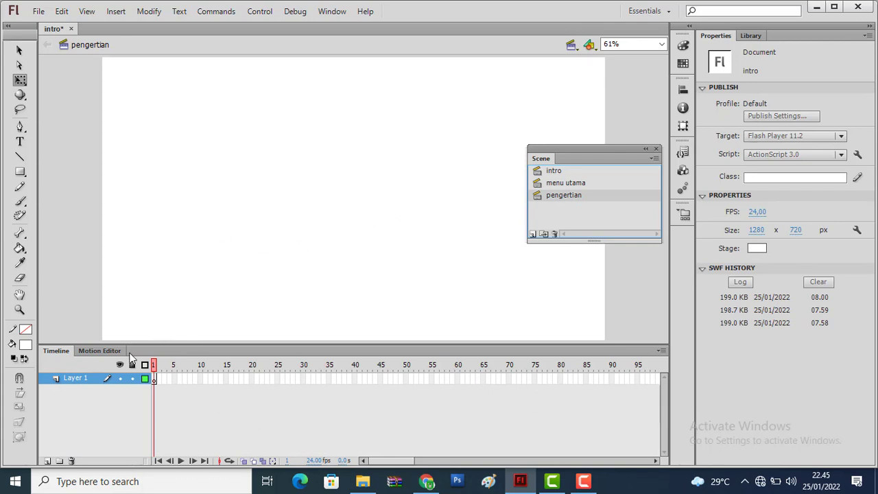
right_click(77, 383)
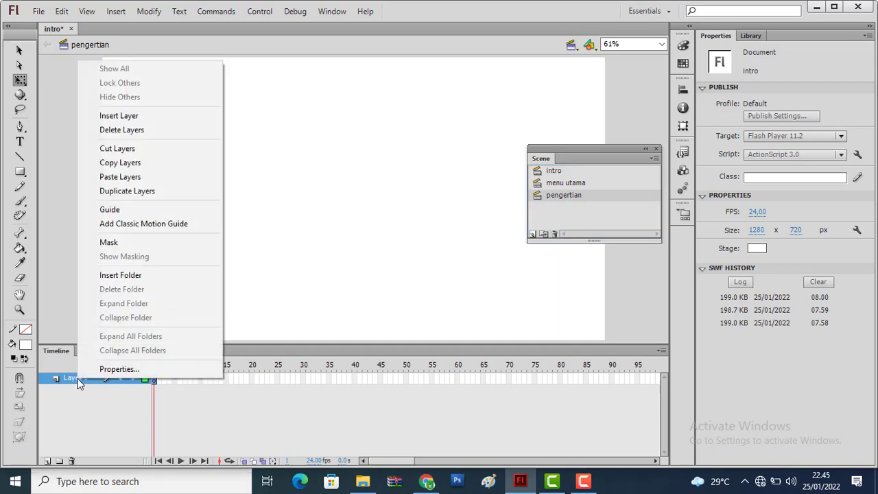
left_click(120, 176)
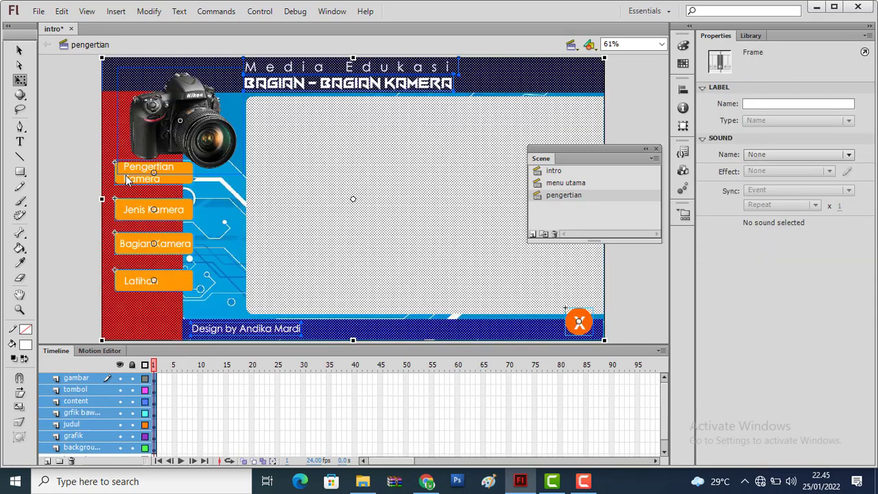
left_click(64, 185)
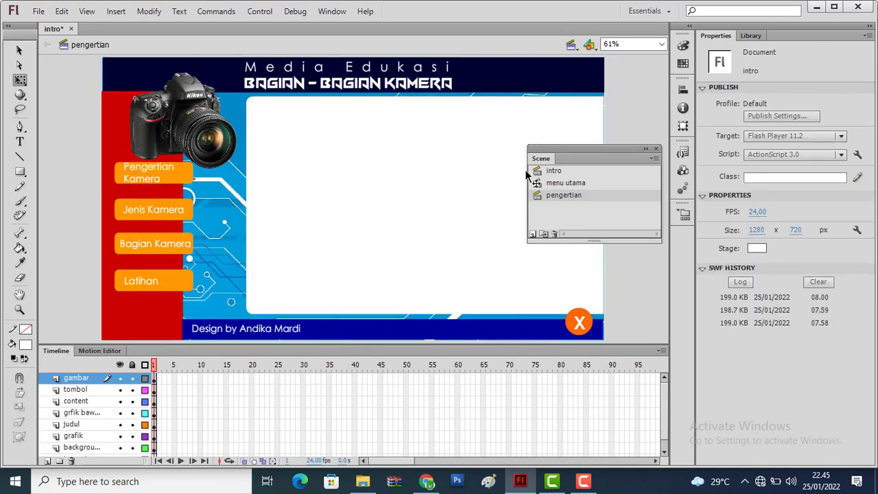
left_click(566, 184)
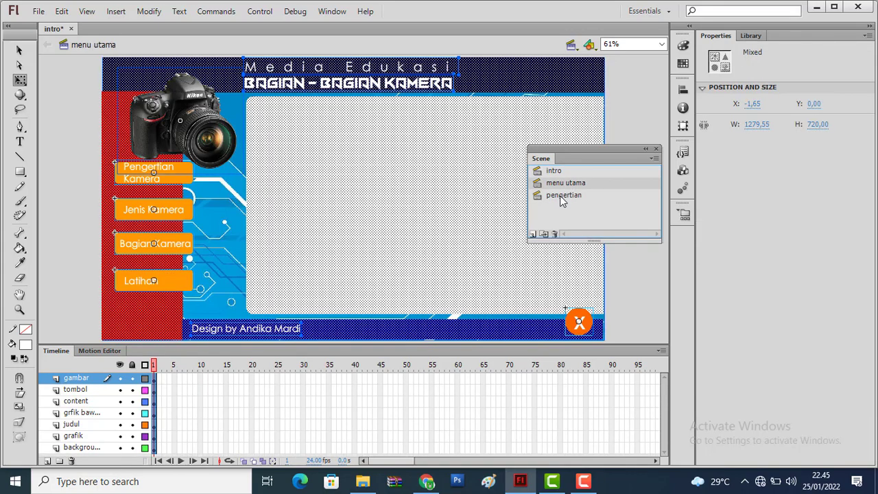
left_click(563, 196)
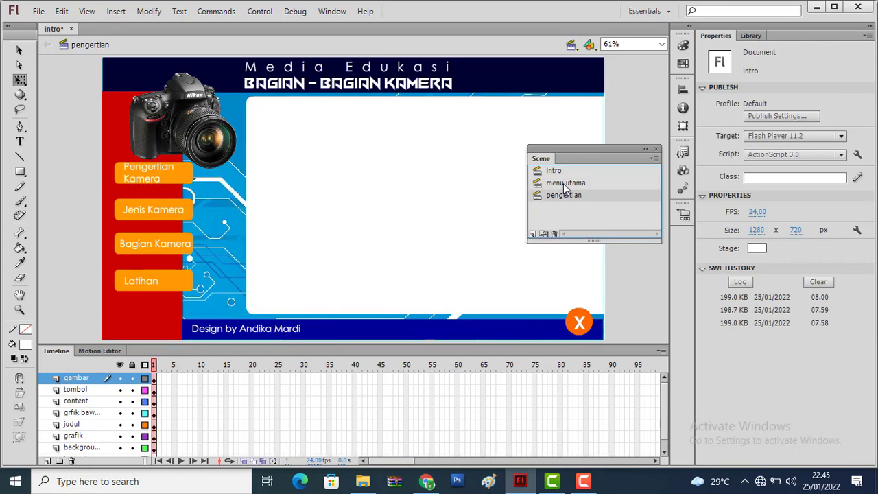
In the menu utama scene, add a new layer above gambar and name it "text title"
left_click(566, 184)
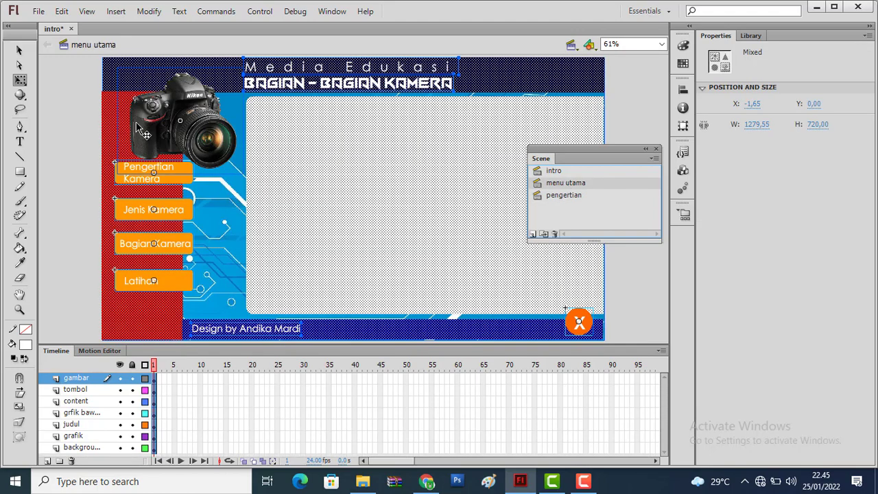
left_click(71, 117)
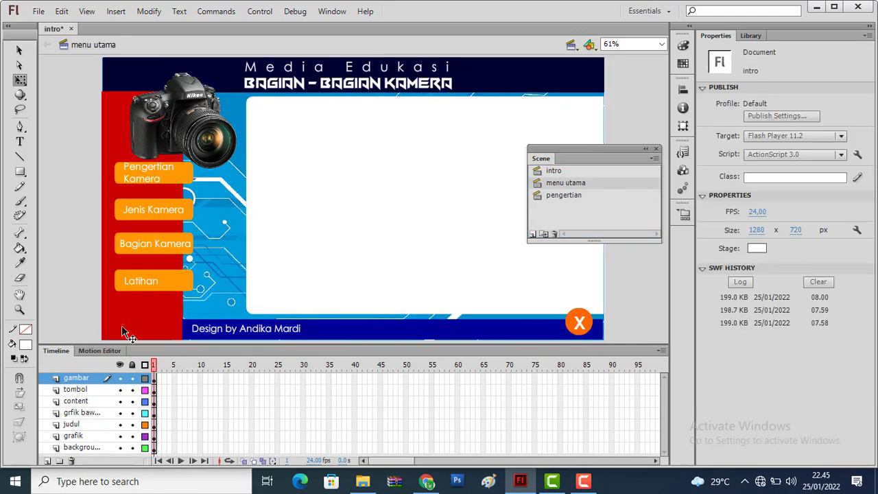
left_click(47, 460)
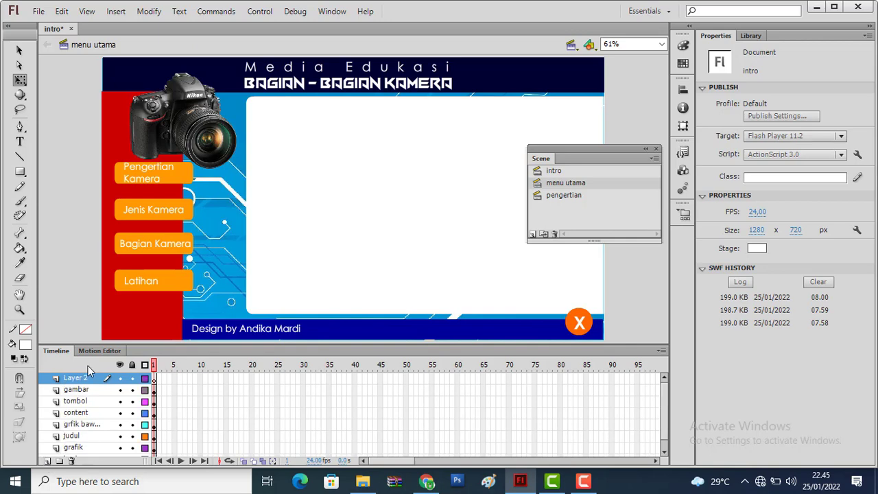
double_click(83, 381)
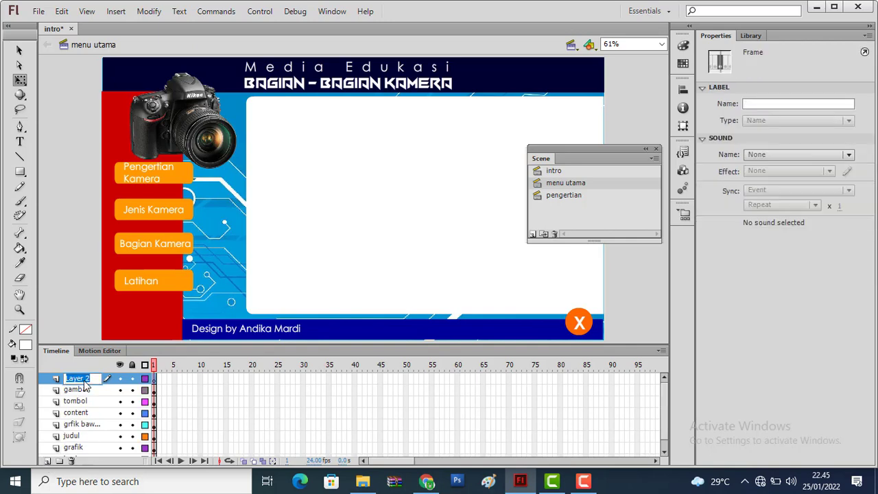
type("text b")
type("itle")
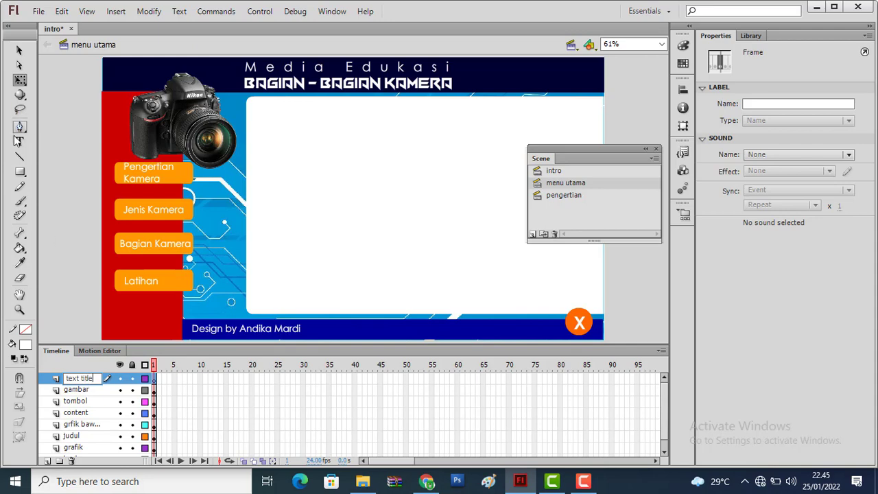
Add the static text "Pendahuluan" in the upper-left corner of the white content area
left_click(18, 140)
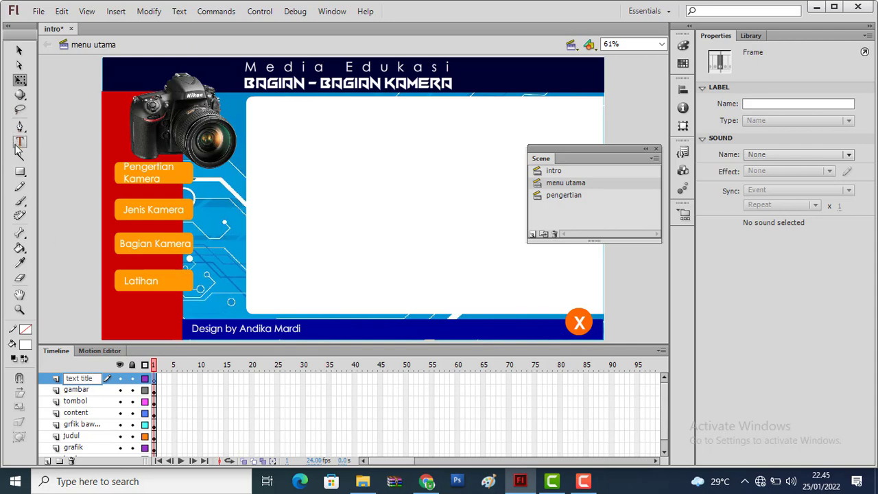
left_click(261, 110)
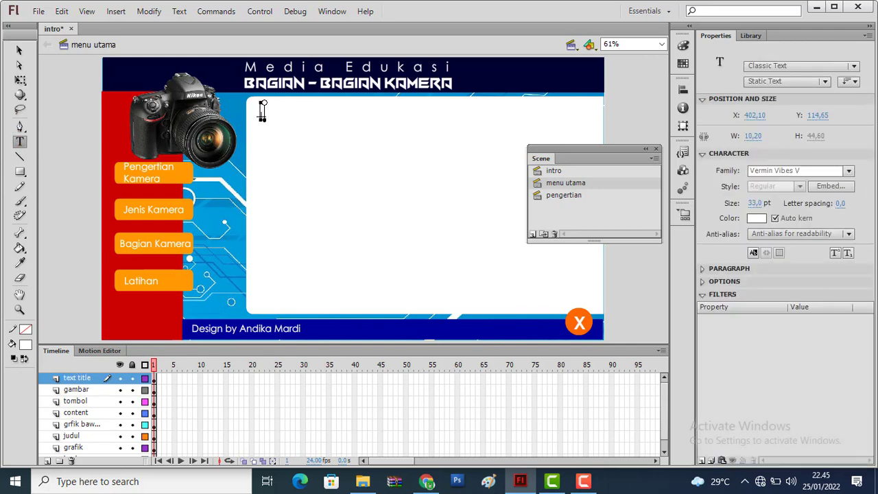
type("PENDAHU")
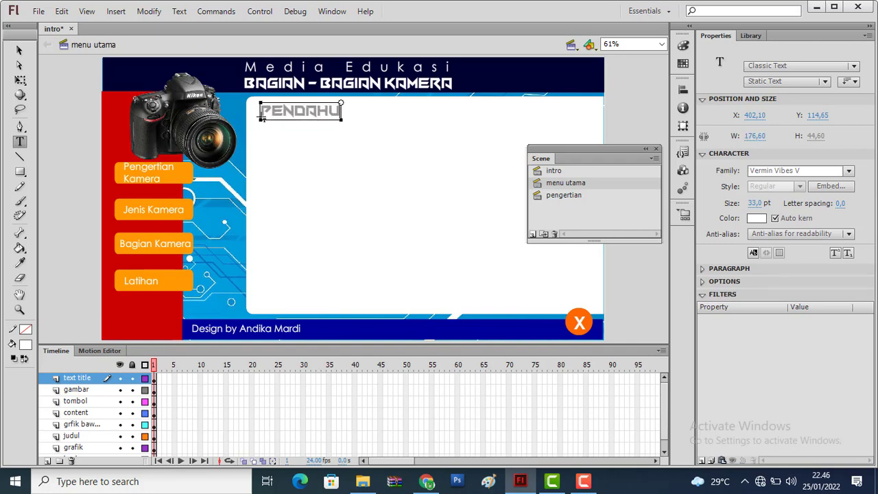
type("LUAN")
left_click(19, 50)
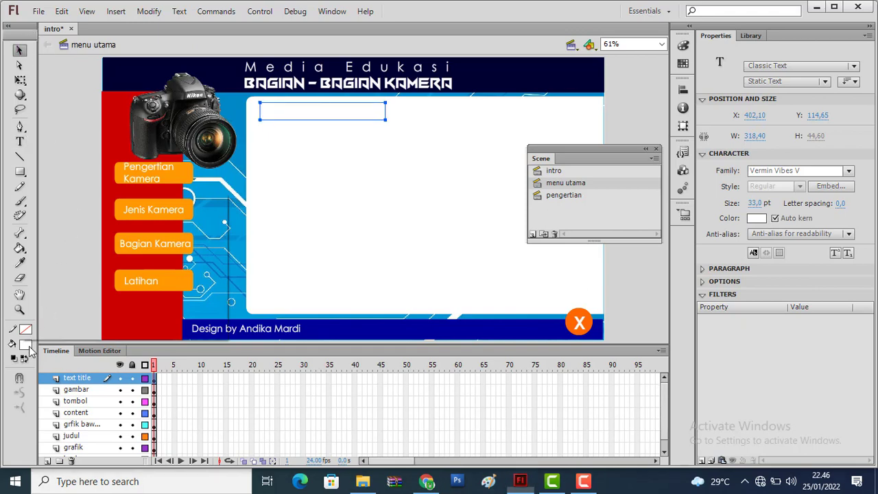
Color the Pendahuluan title red and set its font family to Century Gothic
left_click(28, 345)
left_click(36, 271)
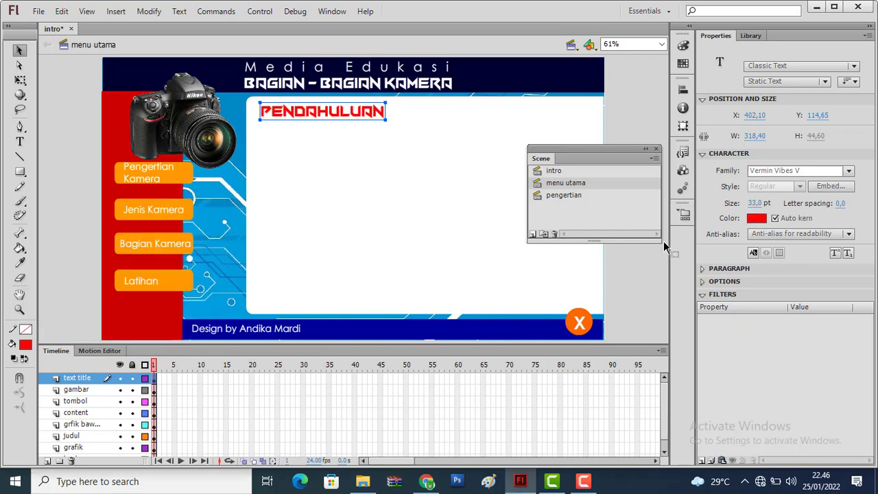
left_click(818, 171)
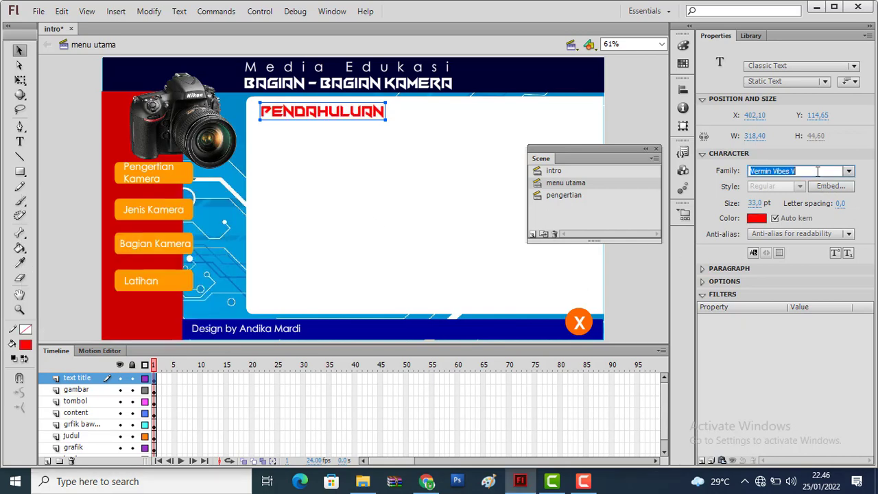
type("Cen")
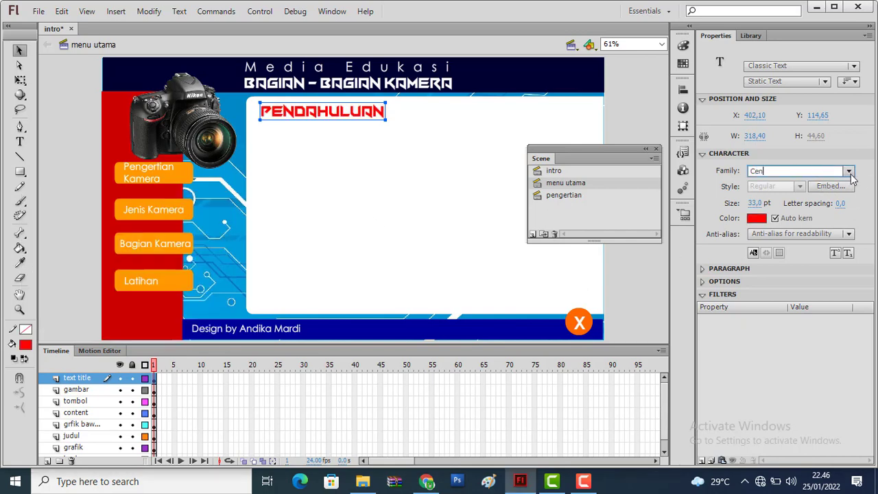
left_click(849, 172)
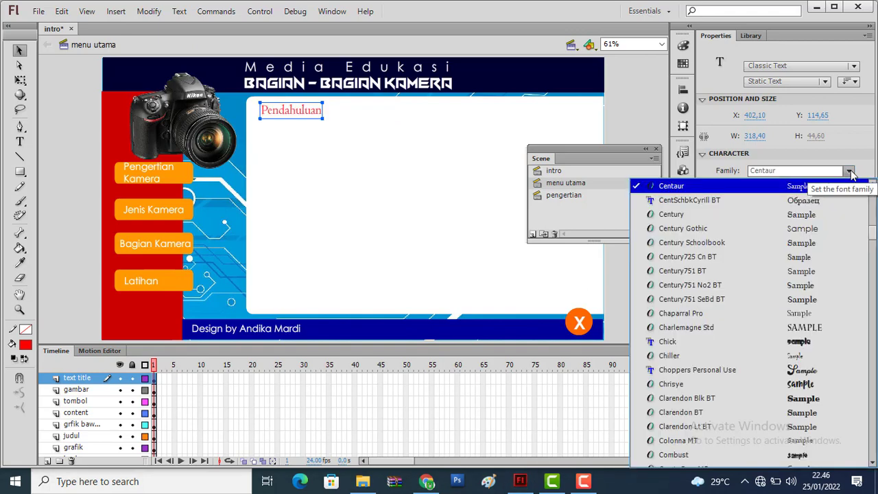
left_click(775, 230)
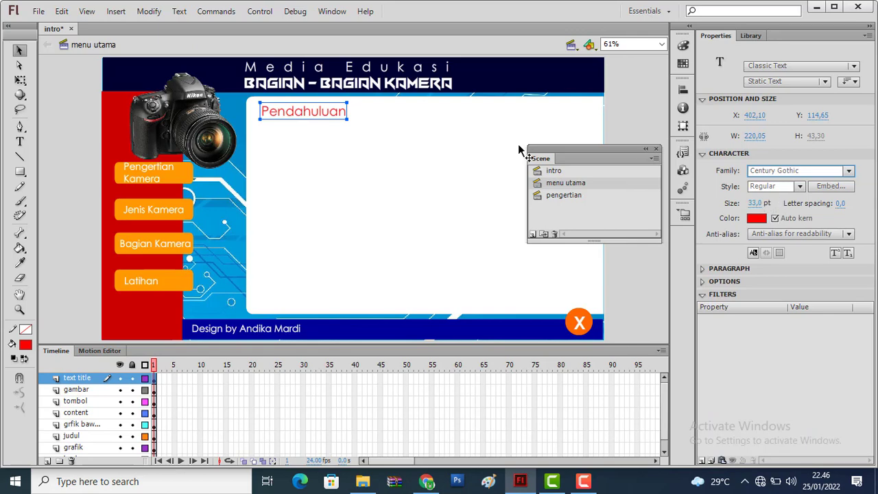
Set the Pendahuluan title's font size to 25 pt and shift it slightly left, to about X 389
left_click(755, 205)
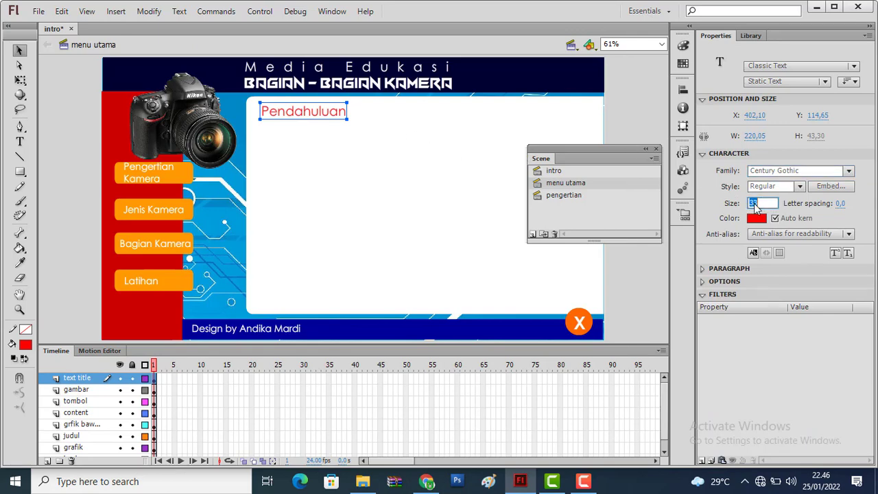
type("25")
key("Return")
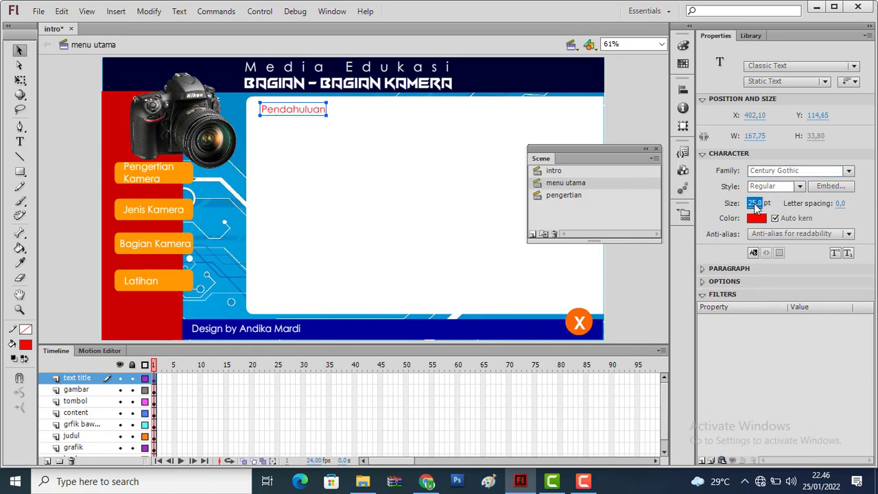
left_click_drag(308, 117, 296, 114)
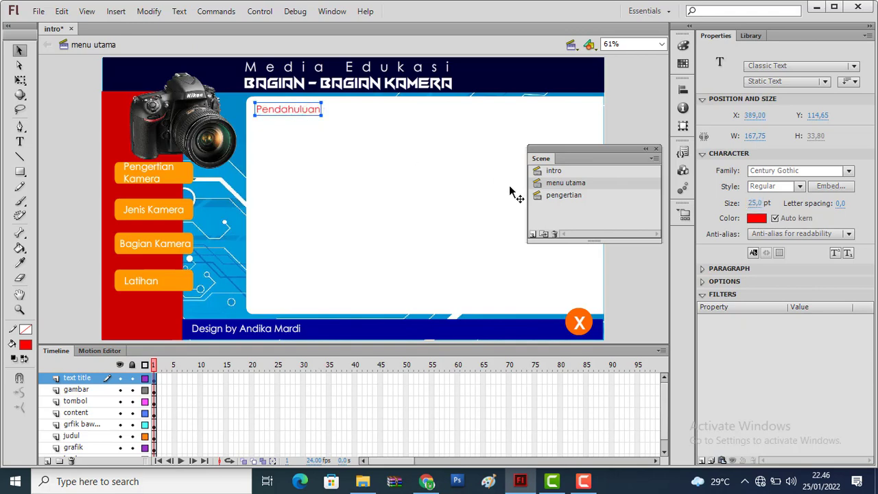
Copy the text title layer from the menu utama scene and paste it above the gambar layer in the pengertian scene
left_click(566, 197)
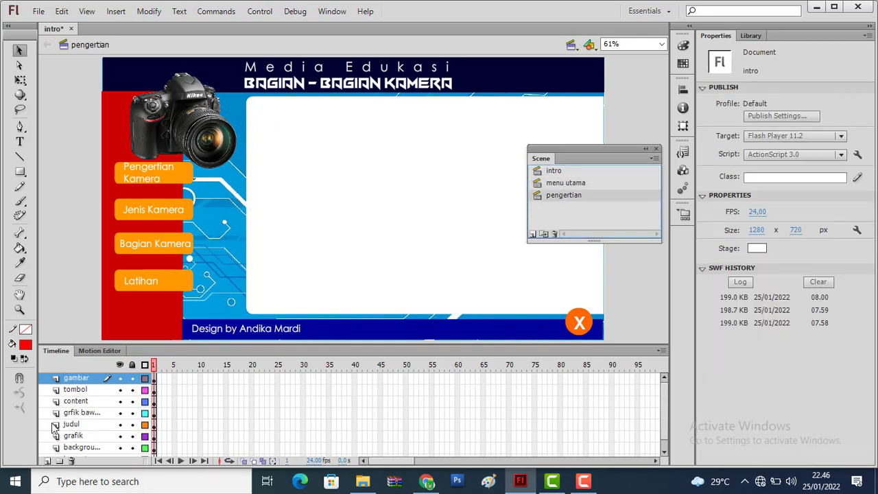
key("ctrl+z")
right_click(82, 384)
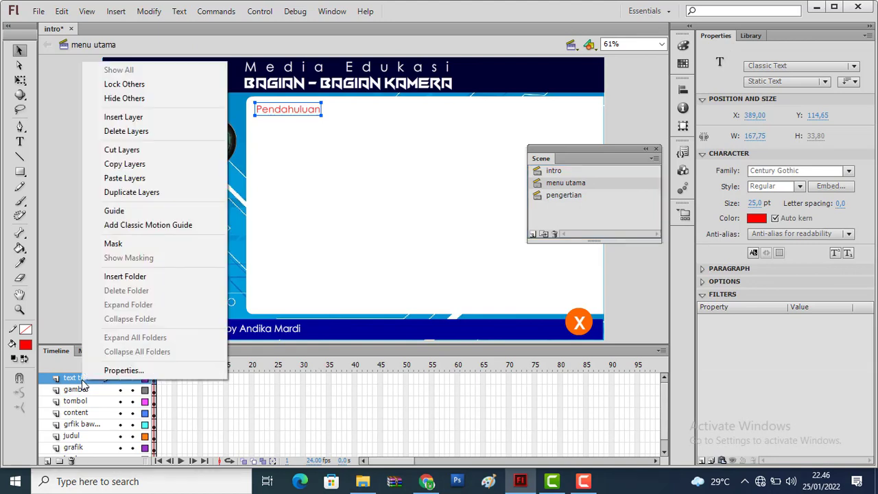
left_click(129, 166)
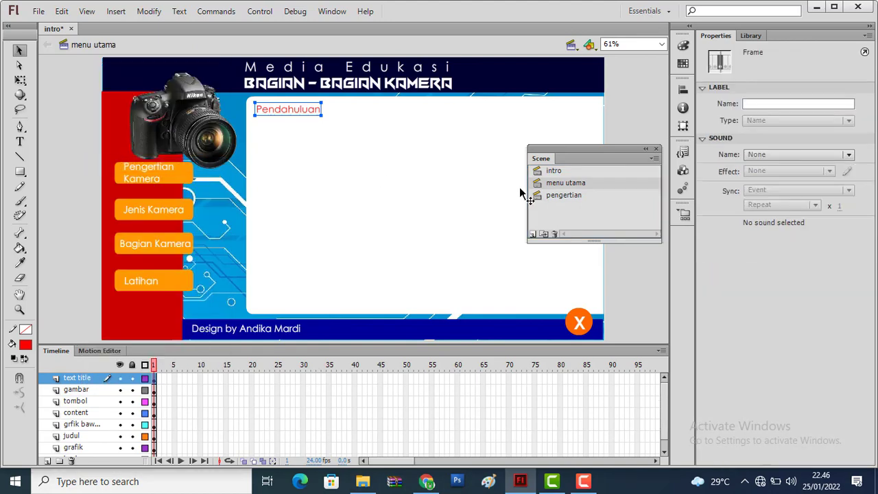
left_click(558, 196)
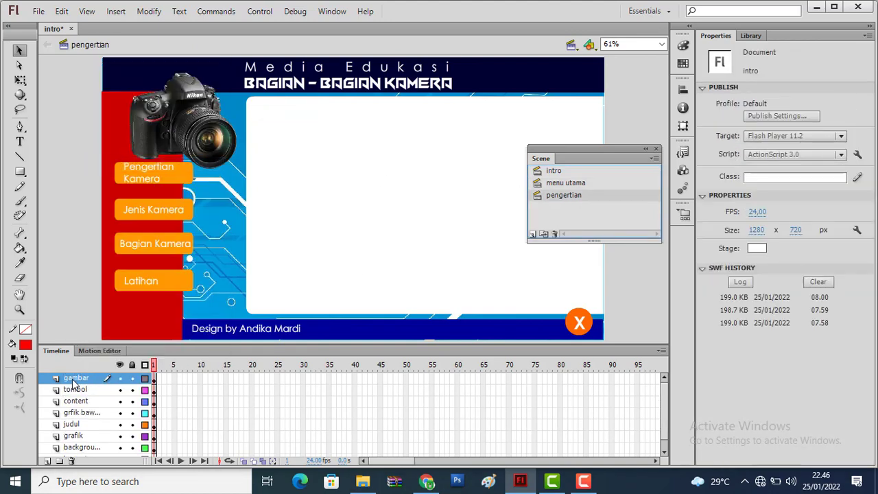
right_click(73, 379)
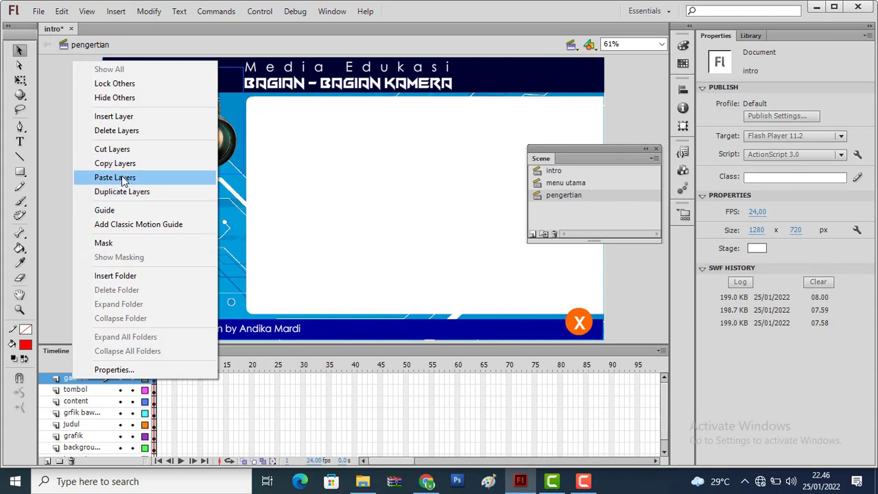
left_click(120, 177)
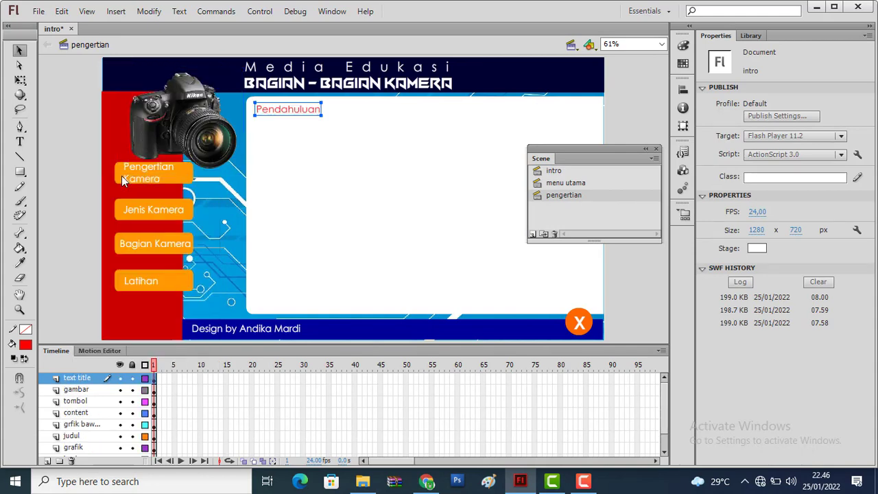
Change the pasted title in the pengertian scene to "Pengertian Kamera" and compare it with the title in menu utama
double_click(284, 112)
double_click(284, 109)
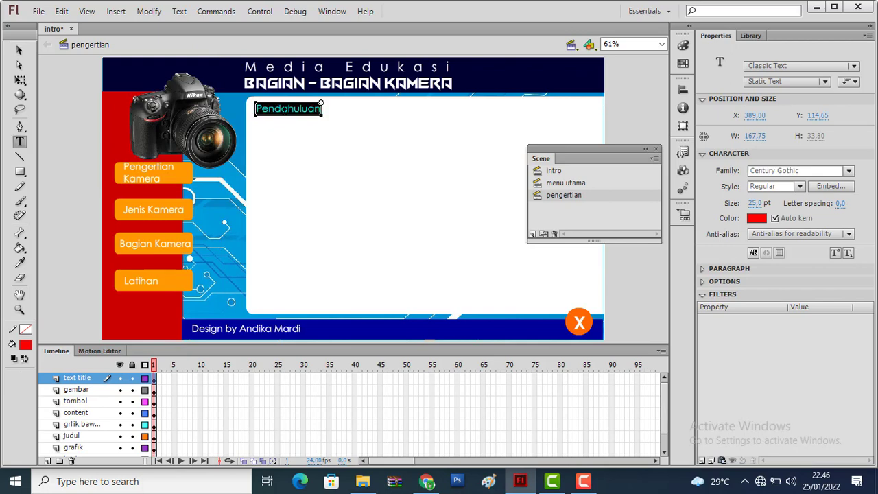
type("Pengert")
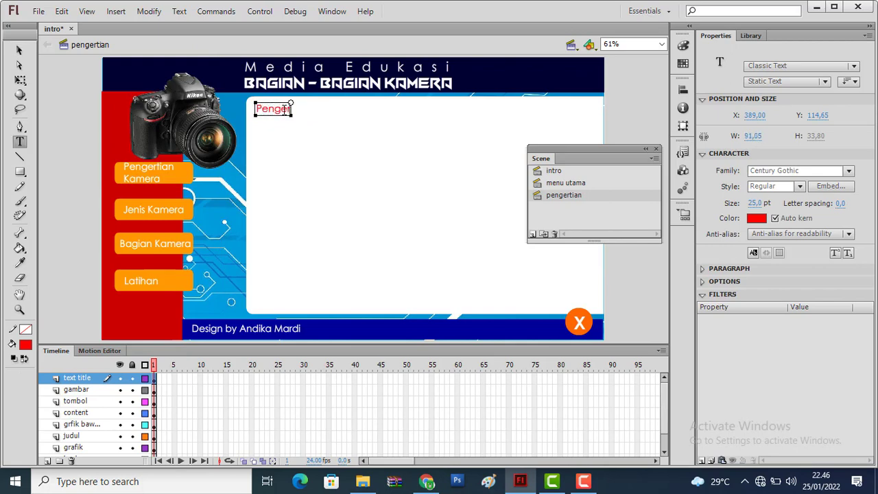
type("ian Kamera")
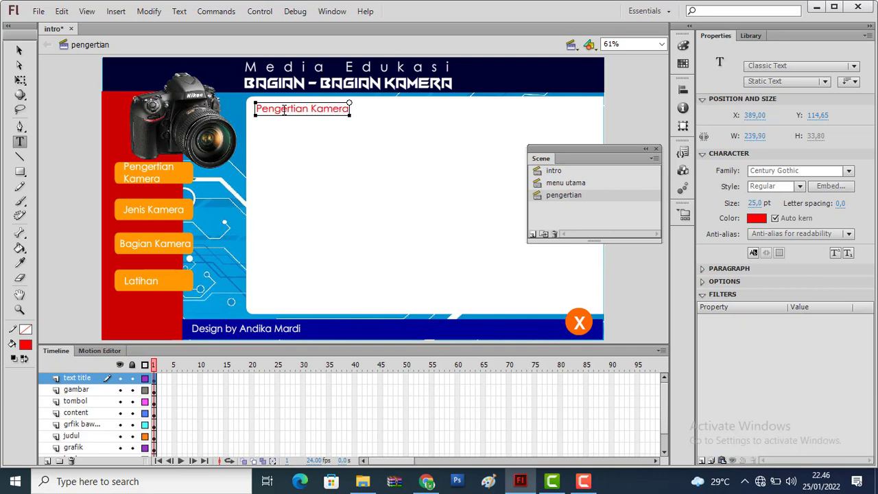
left_click(20, 50)
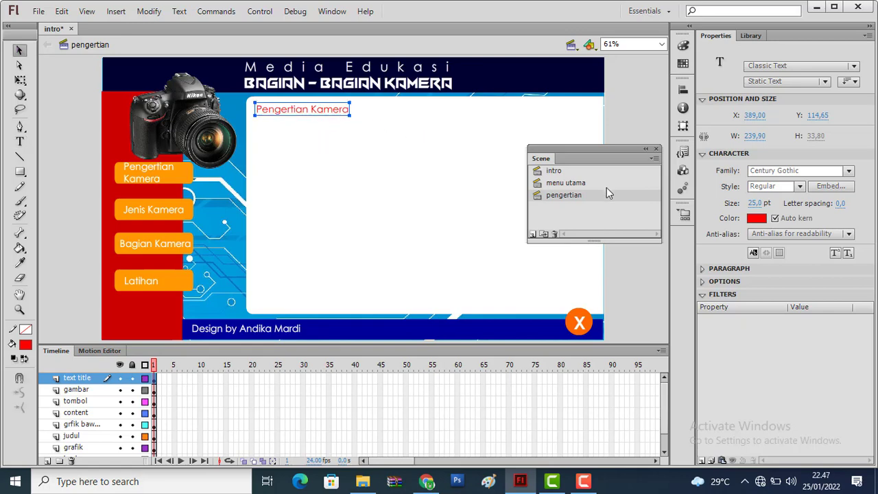
left_click(589, 183)
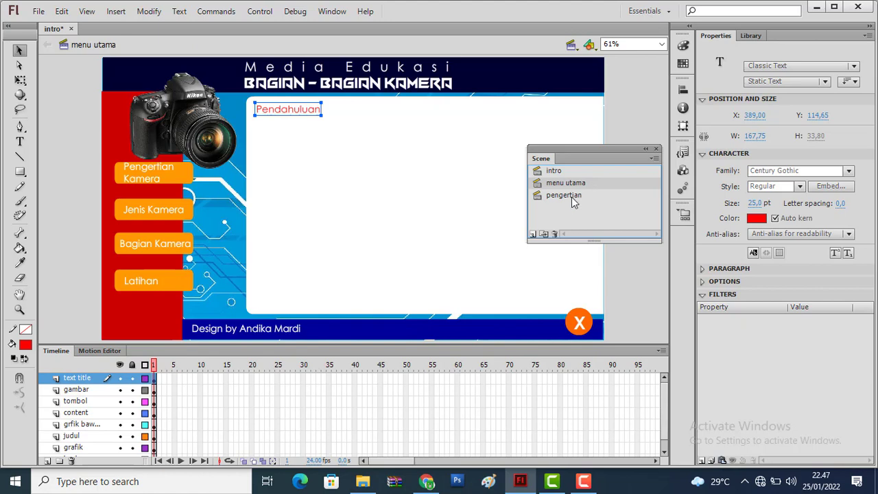
left_click(571, 197)
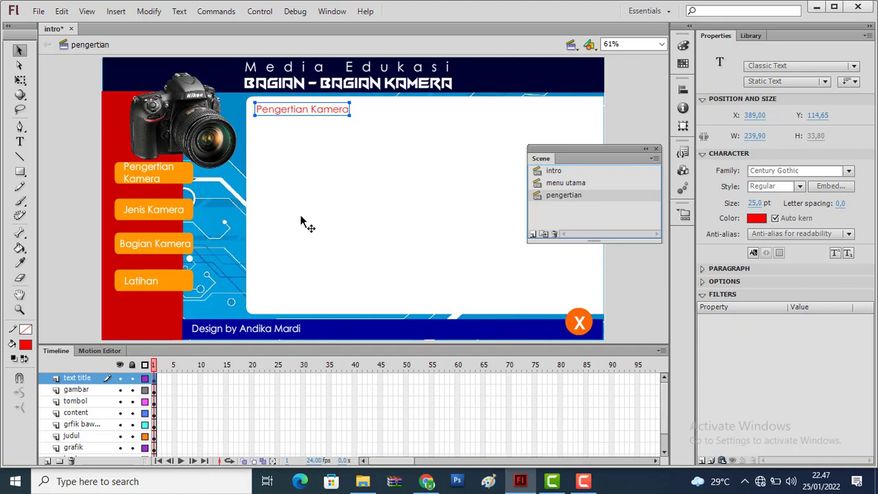
Add a new scene after pengertian and name it "jenis"
left_click(533, 234)
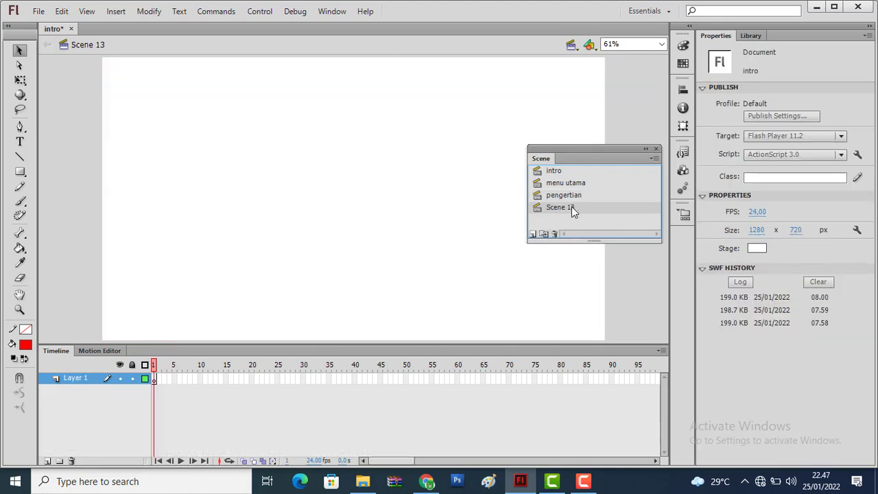
double_click(572, 207)
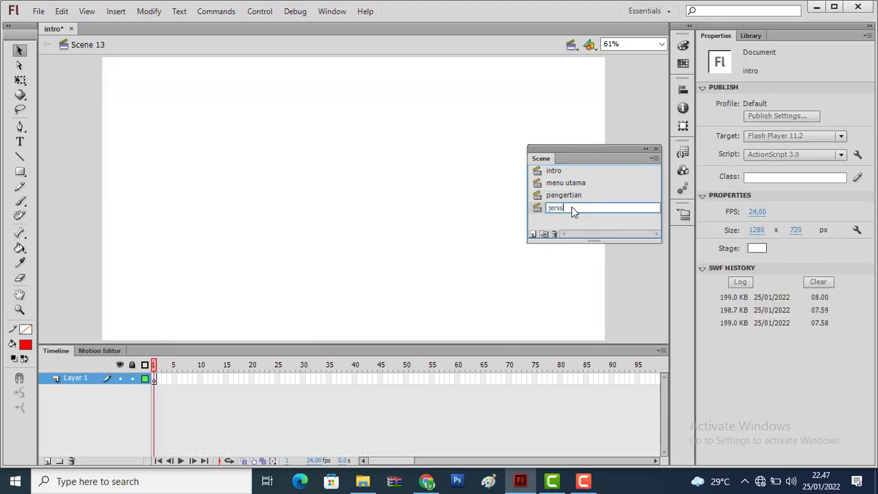
left_click(561, 218)
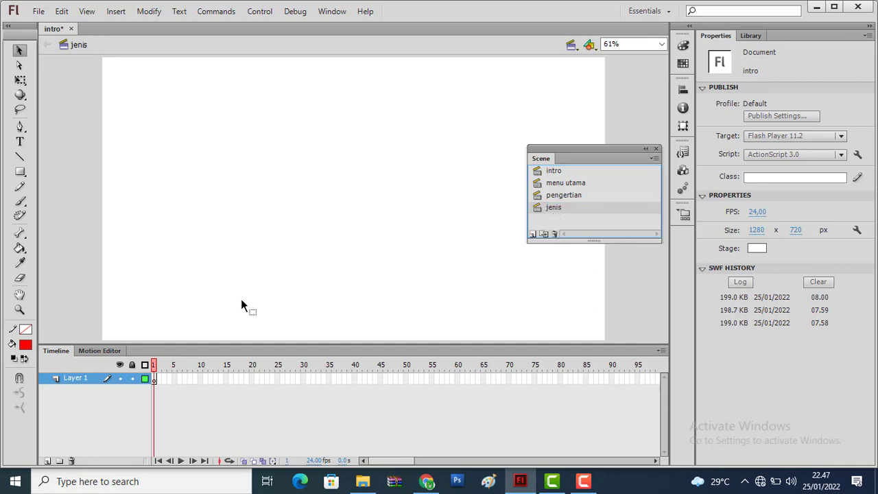
Copy the pengertian scene's layers from text title down to background and paste them into the jenis scene
left_click(564, 197)
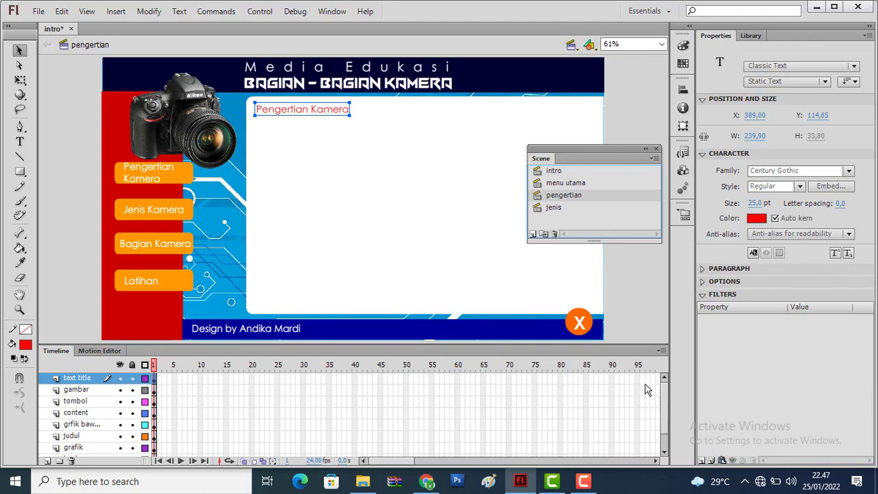
scroll(665, 418, "down", 2)
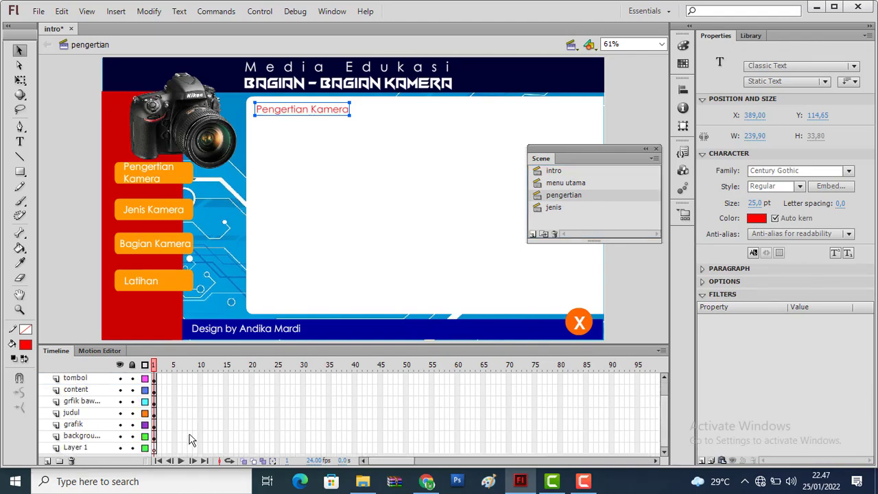
left_click(95, 437, "shift")
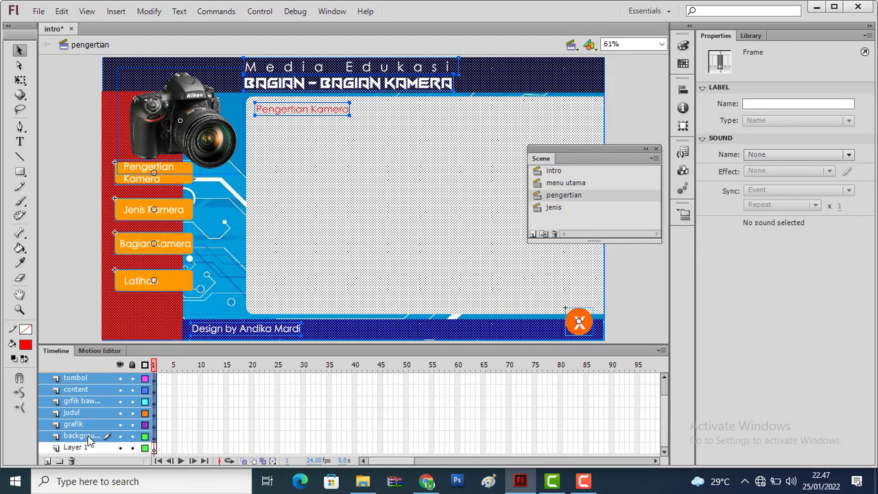
right_click(88, 438)
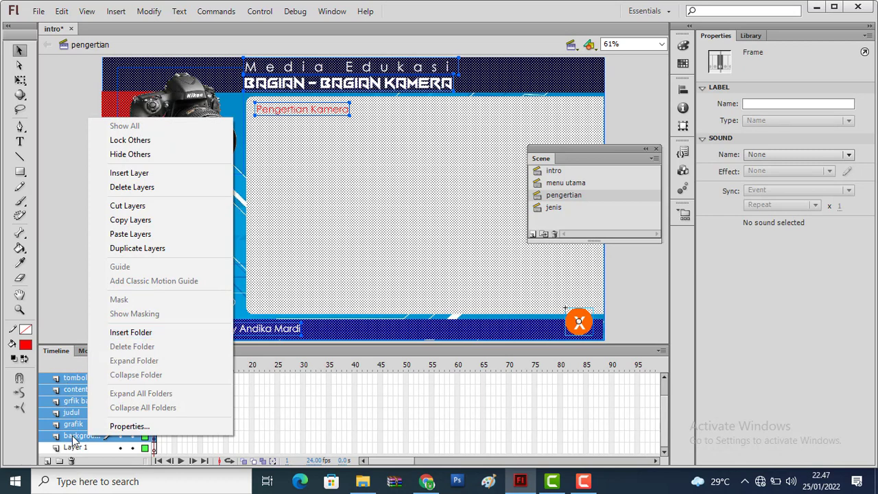
left_click(152, 225)
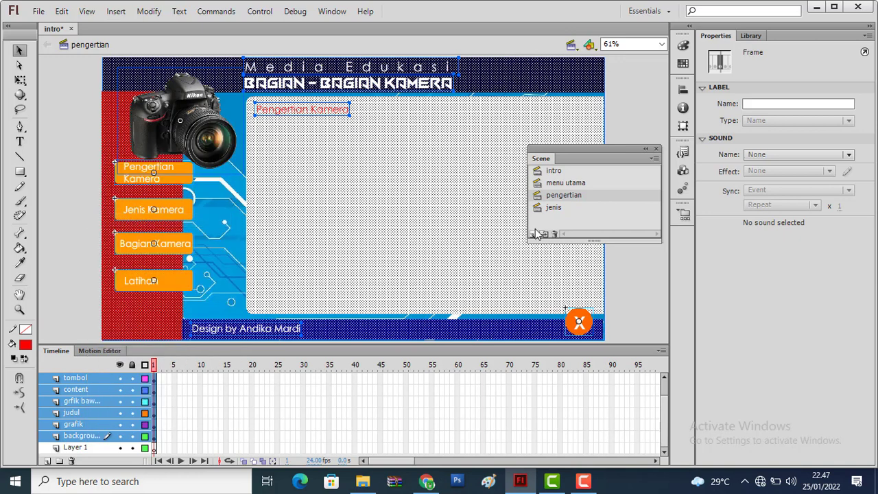
left_click(557, 209)
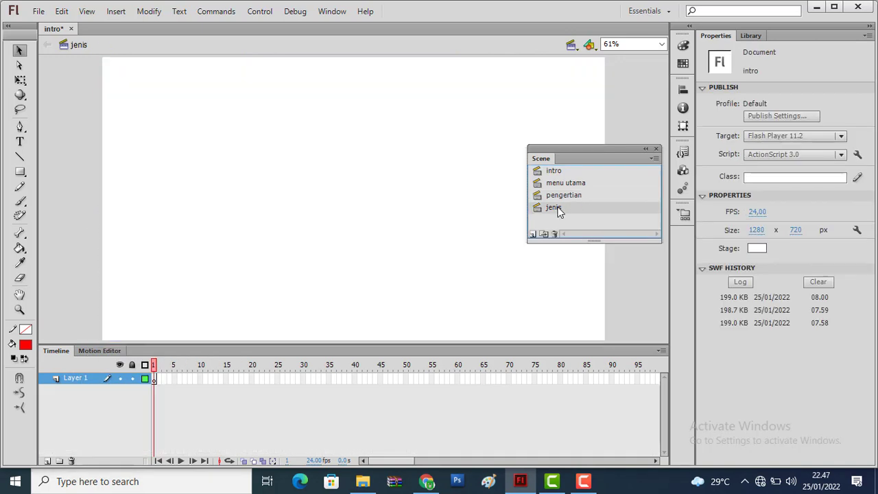
right_click(80, 382)
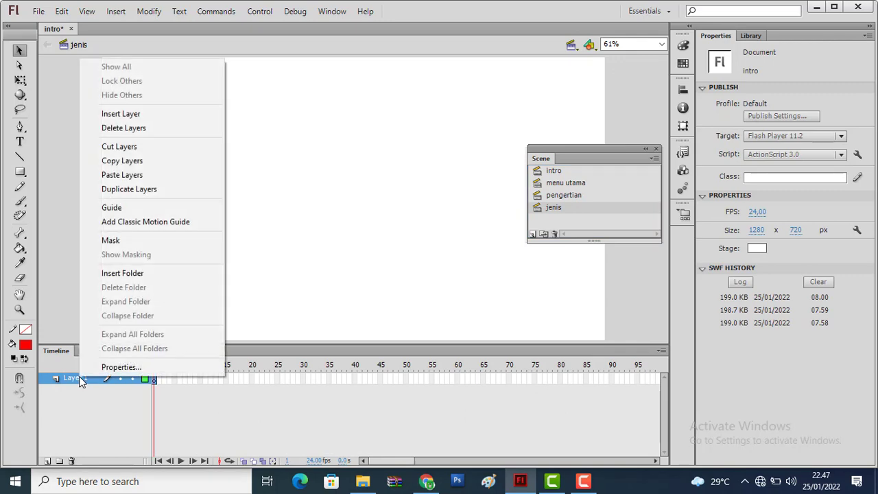
left_click(122, 175)
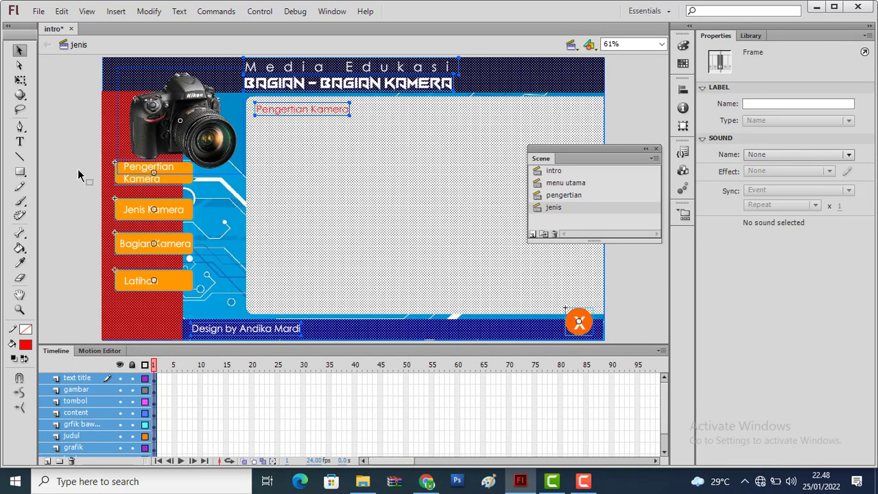
left_click(78, 169)
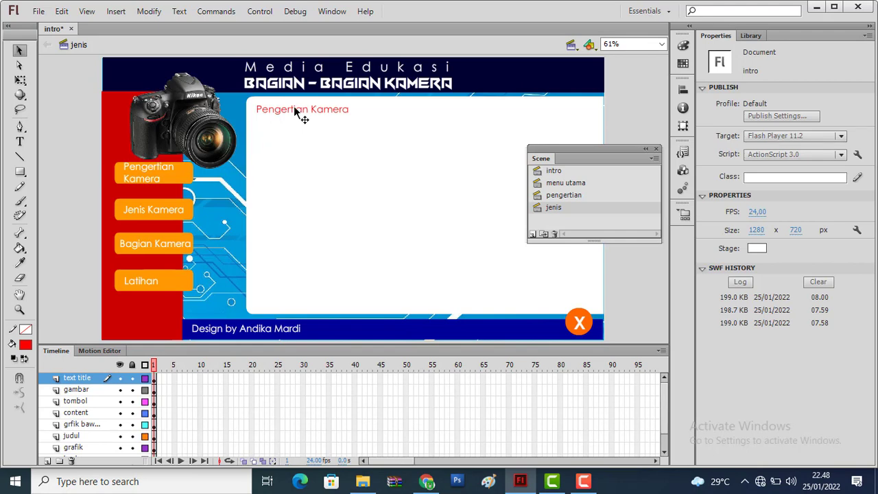
Change the title in the jenis scene to "Jenis - Jenis Kamera"
double_click(295, 108)
left_click_drag(308, 108, 256, 109)
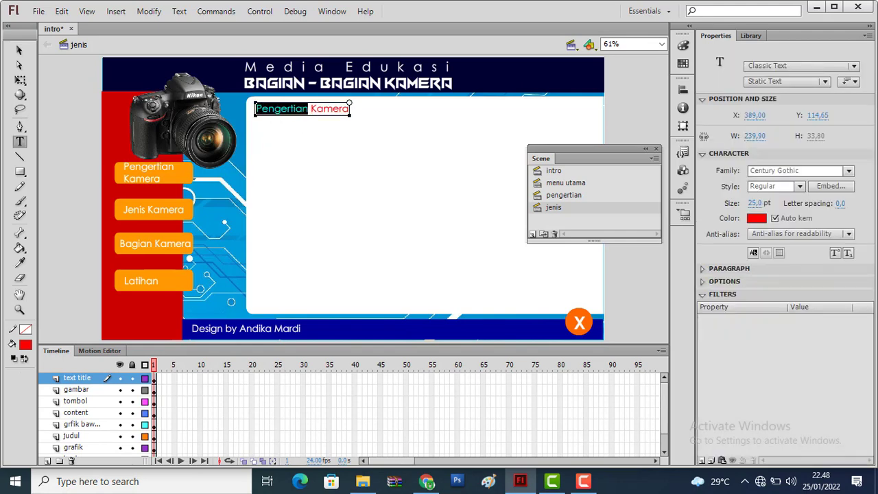
type("Jenis -")
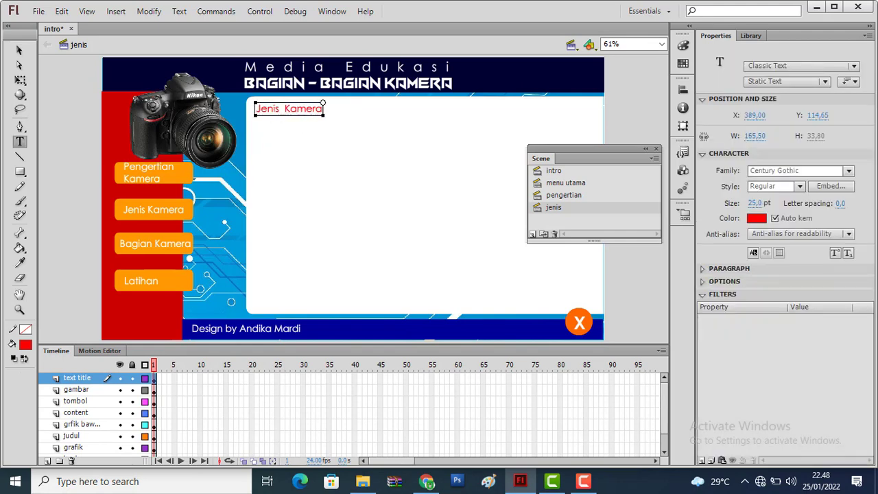
type(" Jenis")
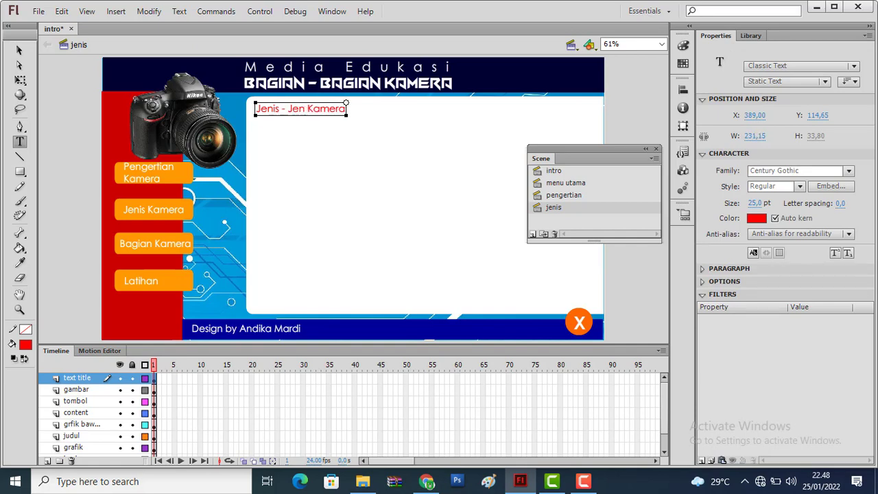
left_click(19, 50)
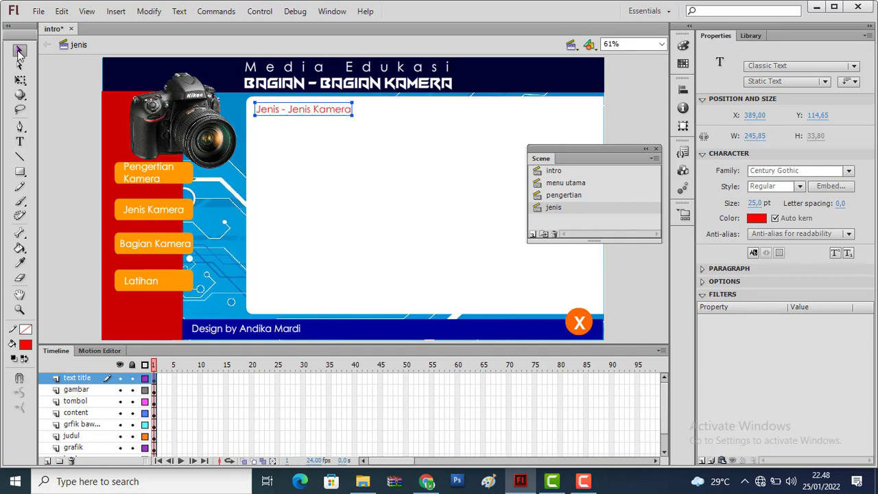
Add another new scene after jenis and name it "bagian"
left_click(533, 234)
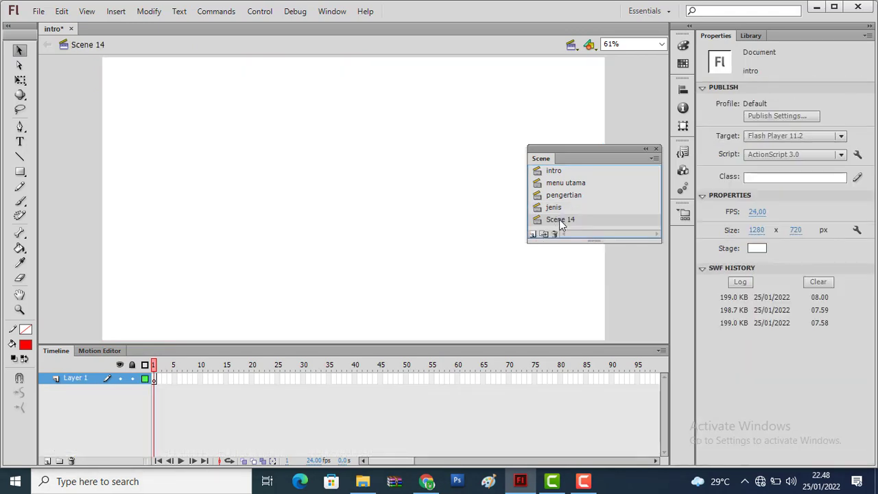
double_click(561, 220)
type("bag")
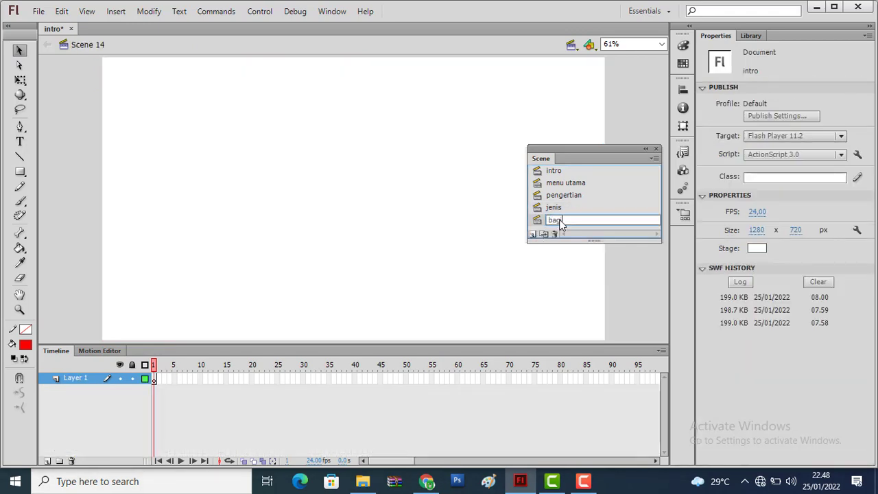
type("ian")
left_click(575, 208)
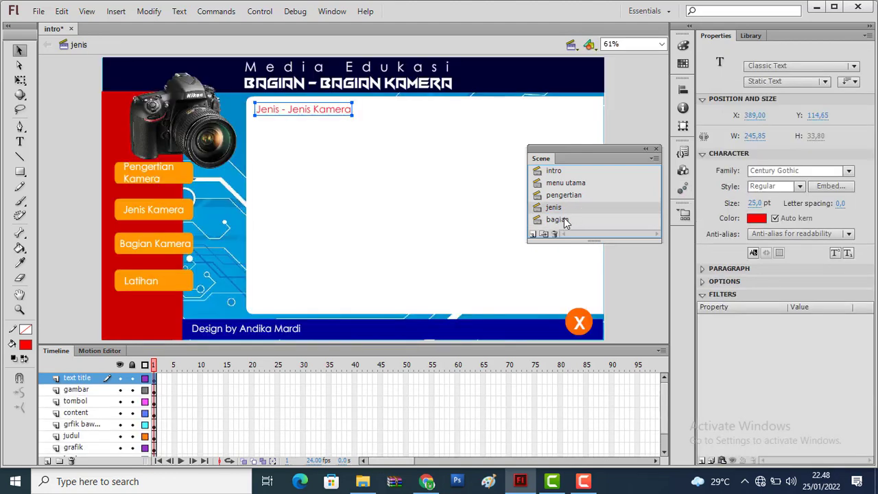
left_click(564, 219)
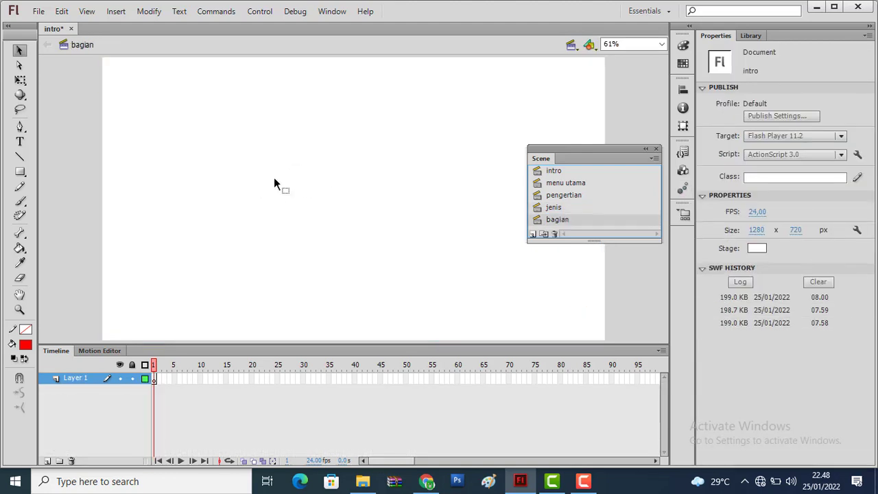
right_click(72, 375)
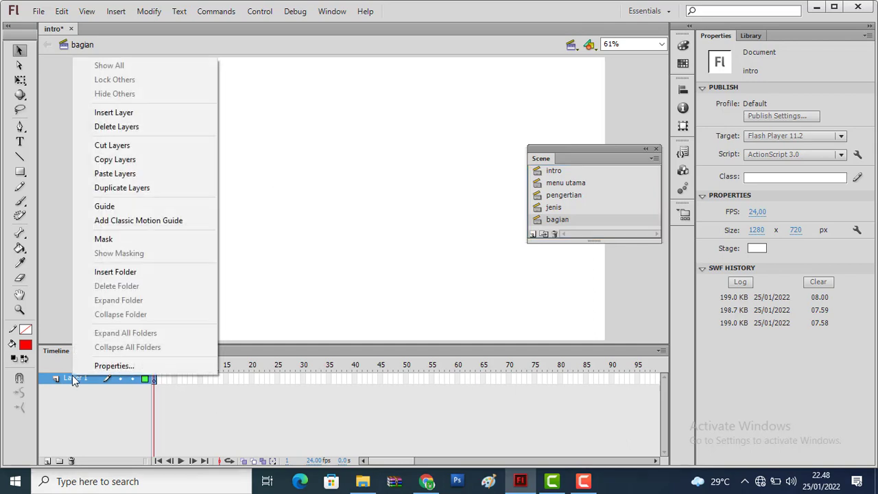
left_click(143, 166)
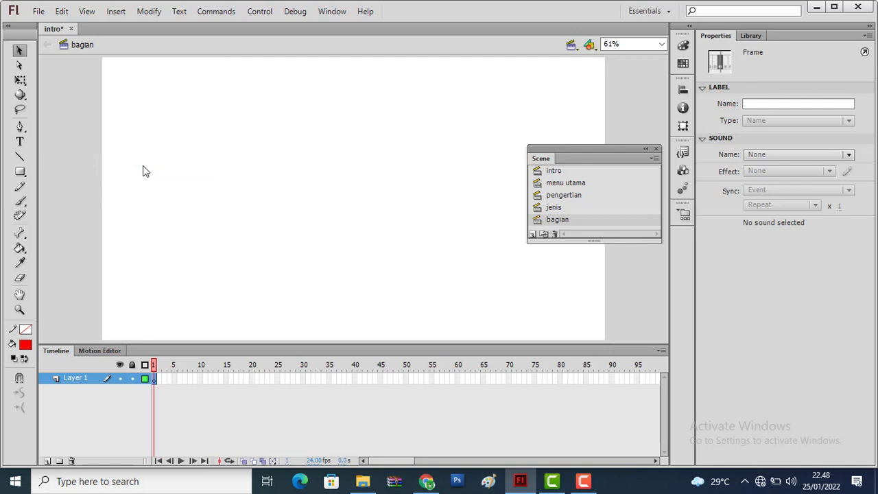
right_click(74, 381)
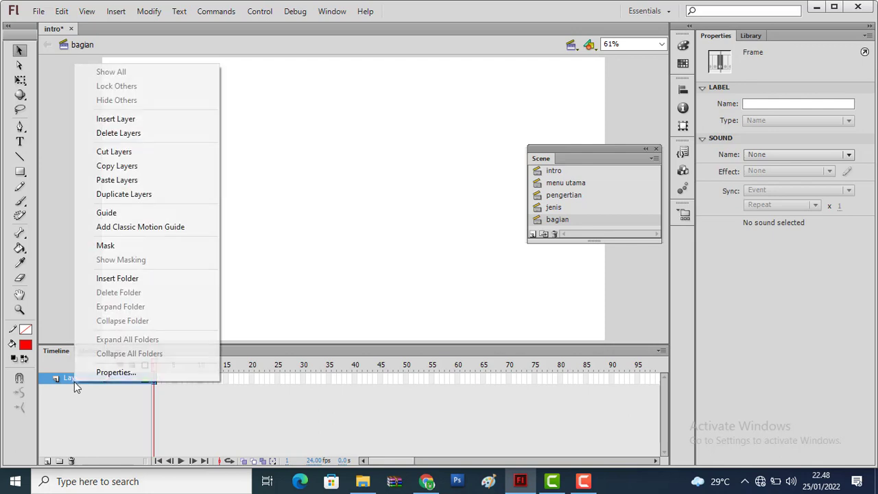
left_click(116, 183)
key("ctrl+z")
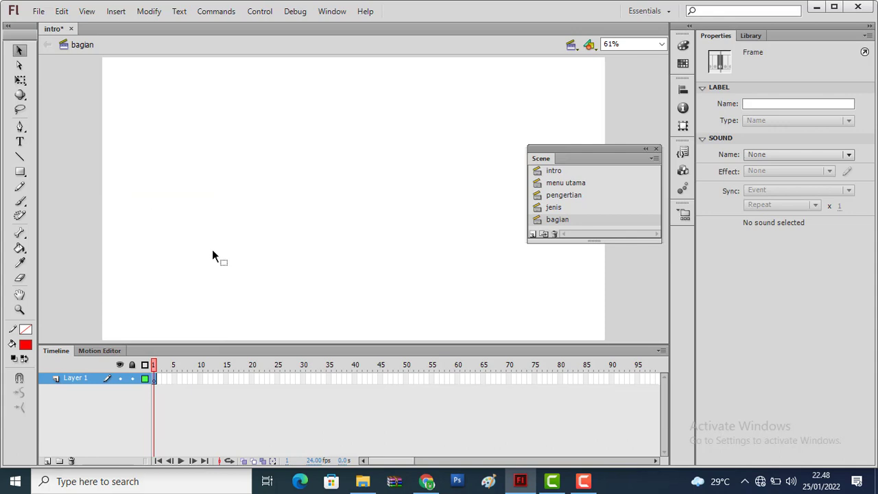
Copy the jenis scene's layers from text title down to background and paste them into the bagian scene
left_click(568, 208)
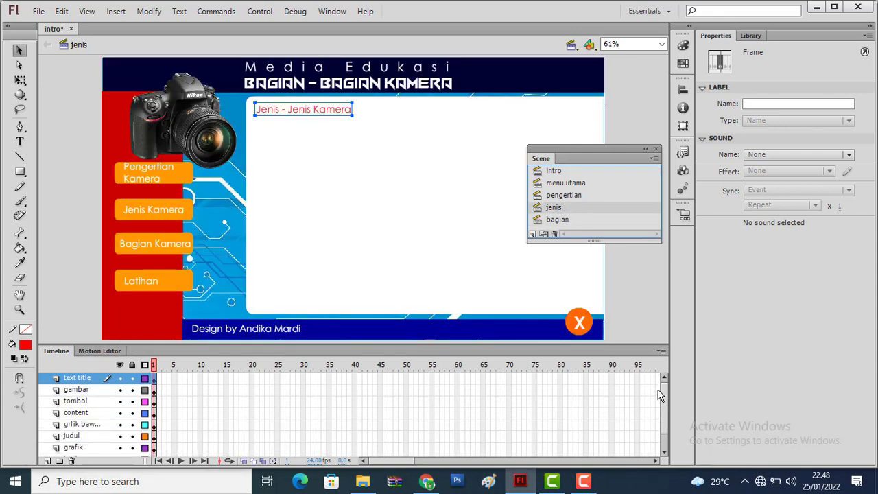
scroll(667, 411, "down", 2)
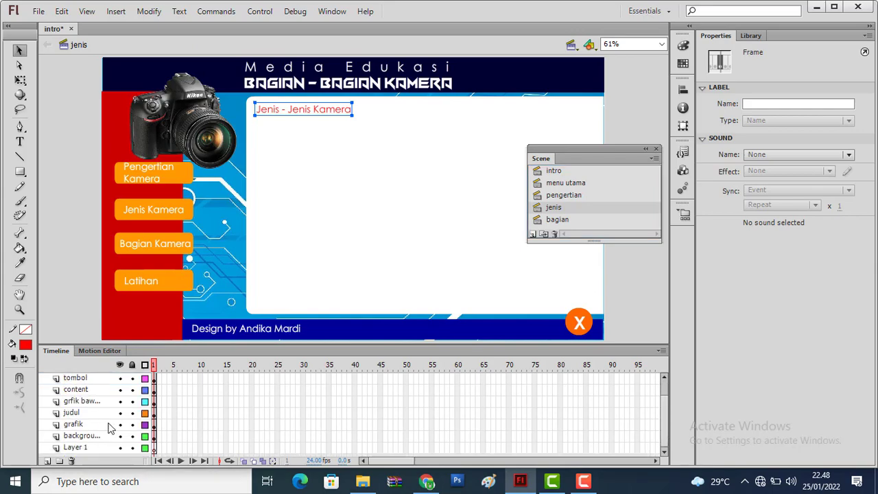
left_click(85, 440, "shift")
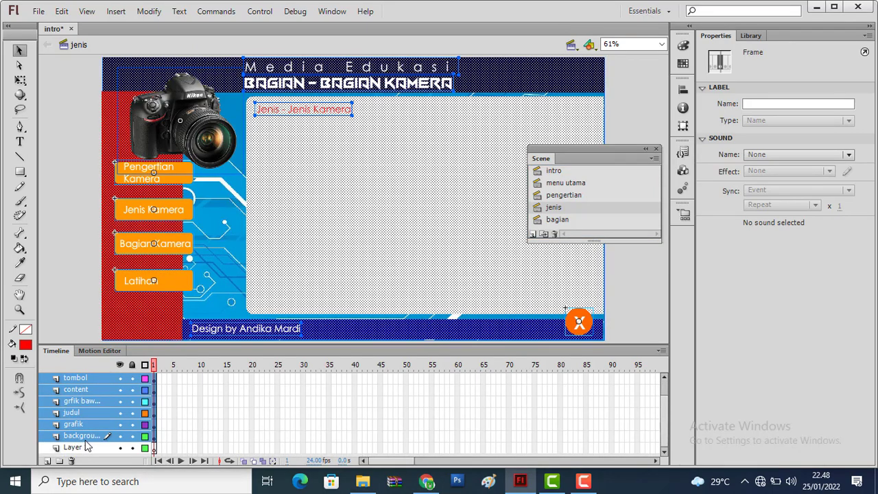
right_click(85, 441)
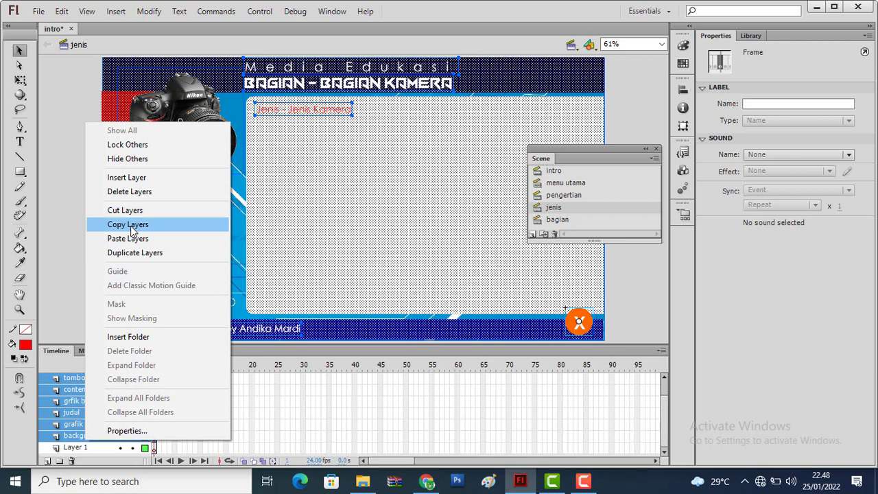
left_click(131, 226)
left_click(554, 220)
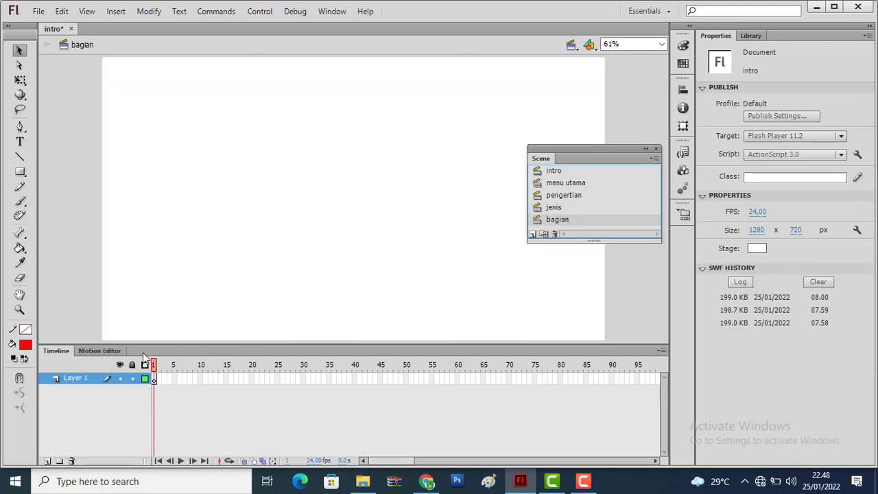
right_click(75, 382)
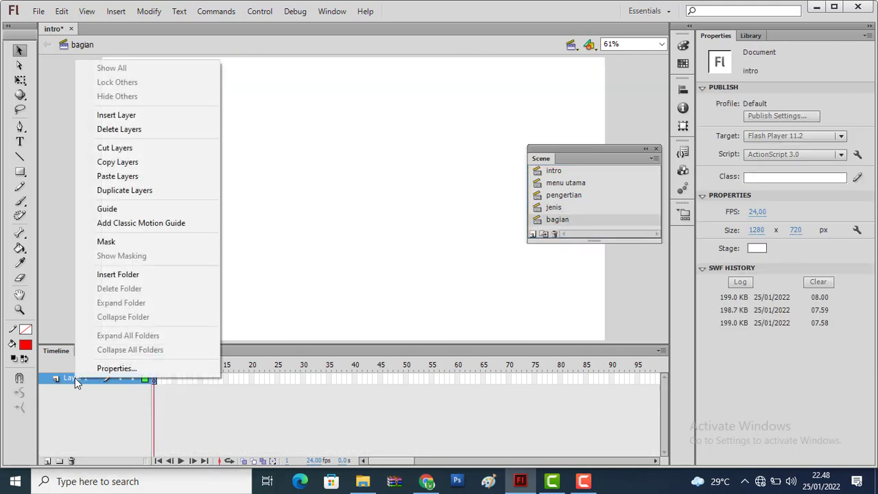
left_click(118, 182)
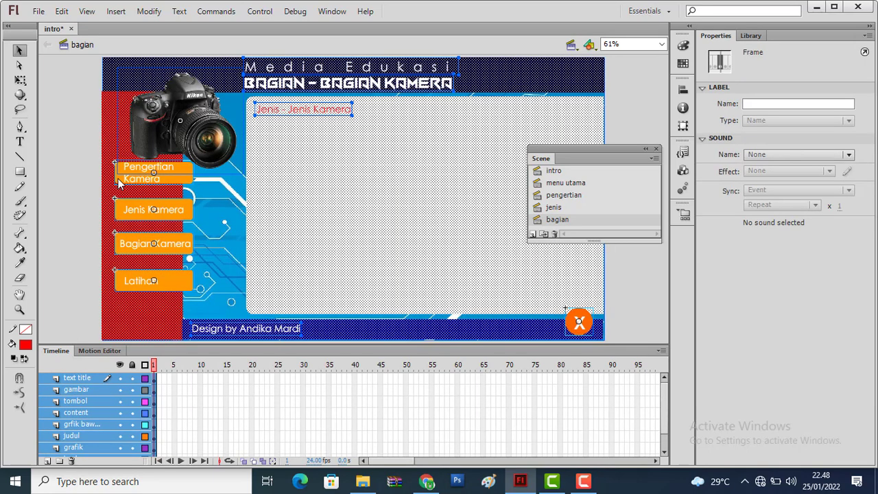
Change the red title in the bagian scene to "Bagian - Bagian Kamera"
left_click(72, 132)
double_click(308, 111)
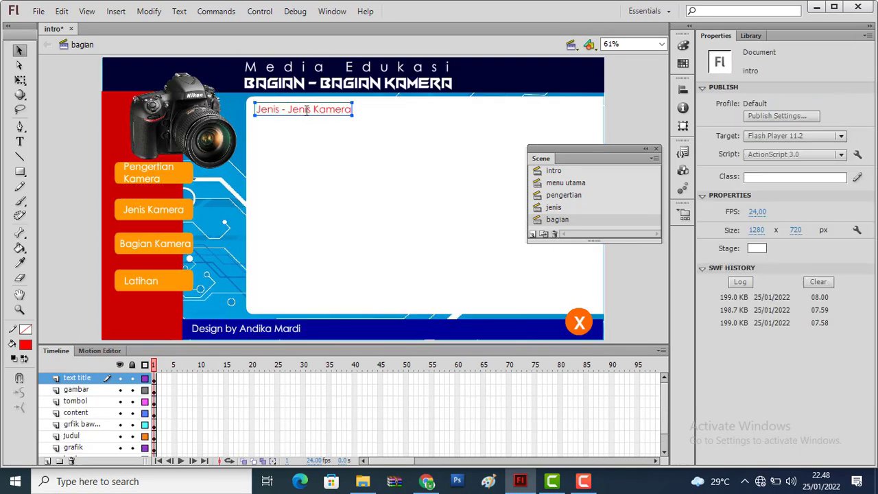
left_click_drag(311, 109, 227, 111)
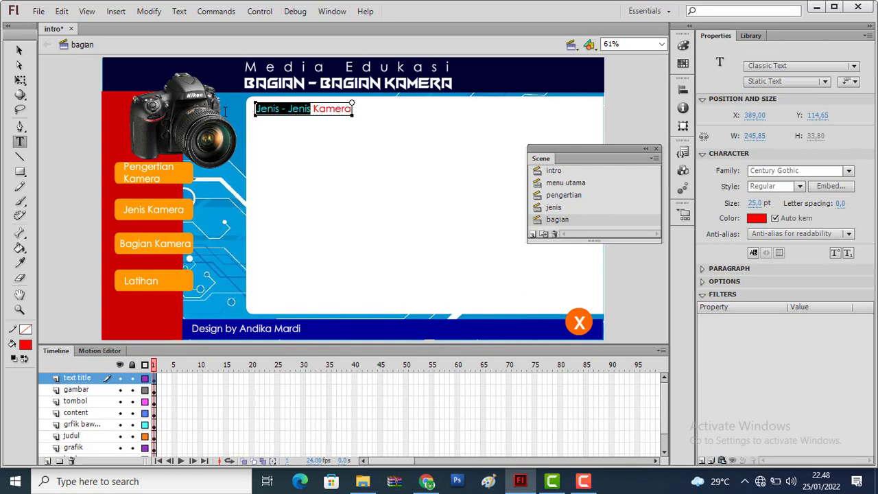
type("Bagian ")
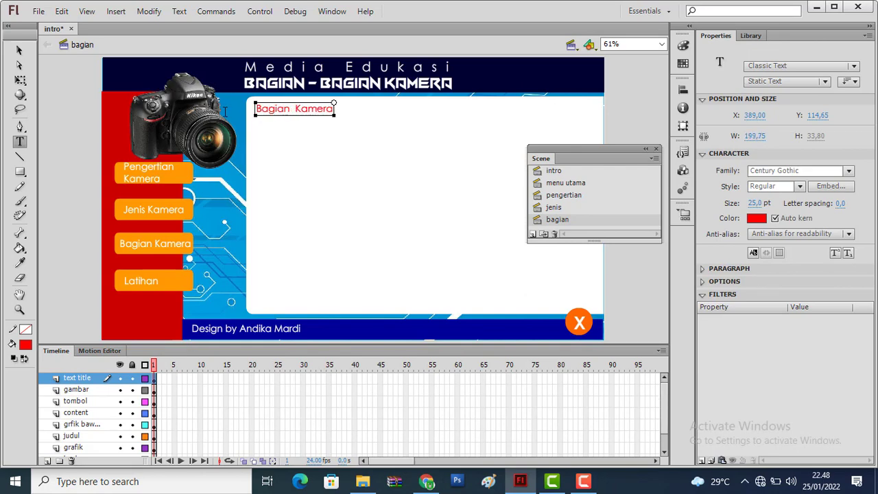
type("- Bagian")
left_click(20, 51)
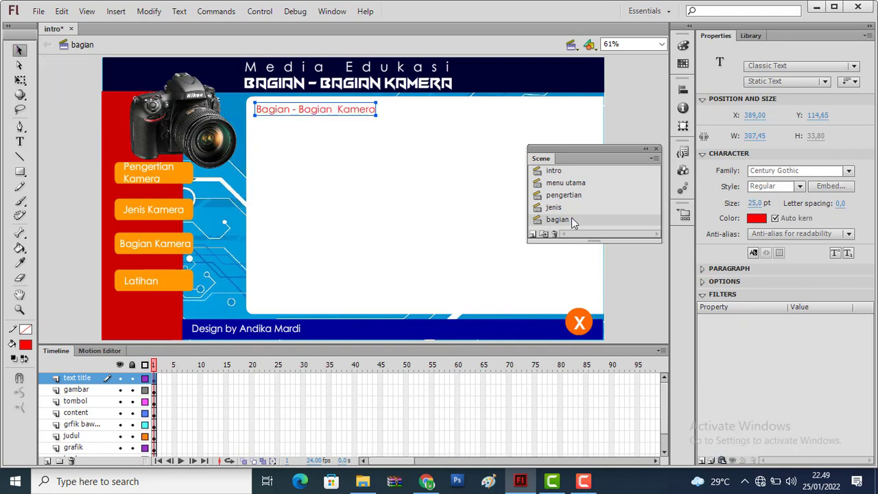
Add a new scene after bagian and name it "latihan"
left_click(532, 234)
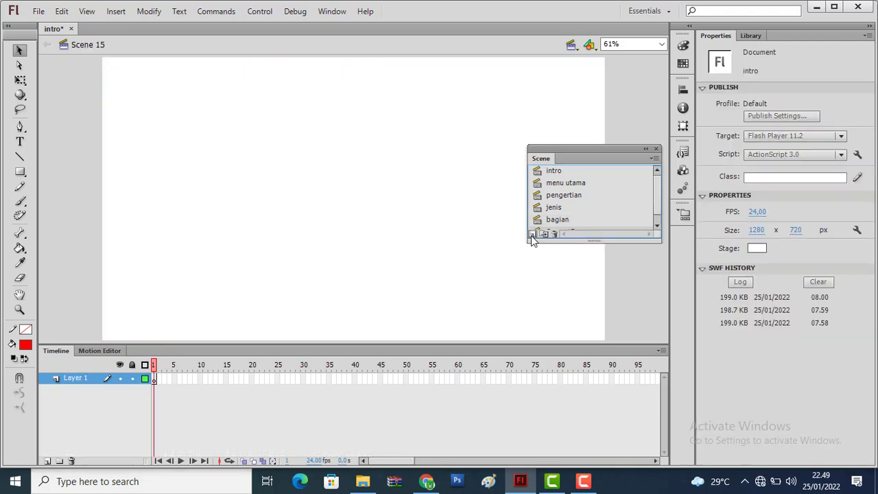
scroll(656, 200, "down", 1)
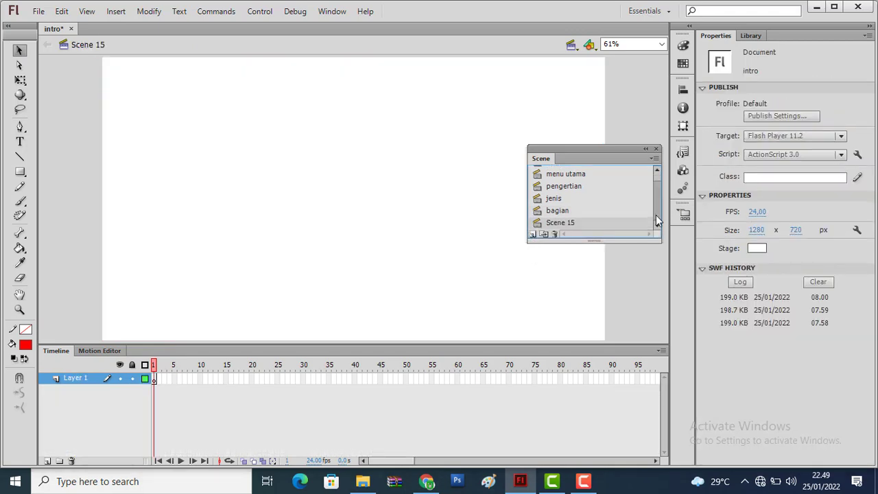
double_click(580, 223)
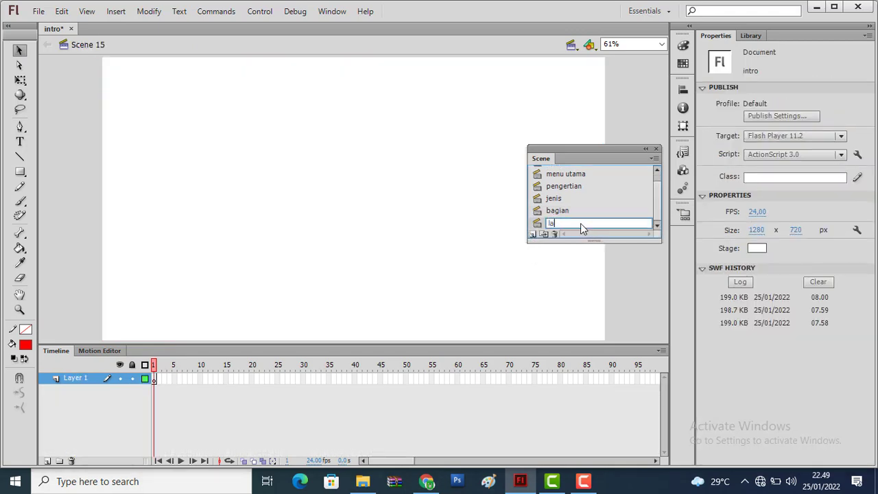
left_click(78, 385)
Paste the copied layout layers into the latihan scene and deselect everything on the stage
right_click(78, 380)
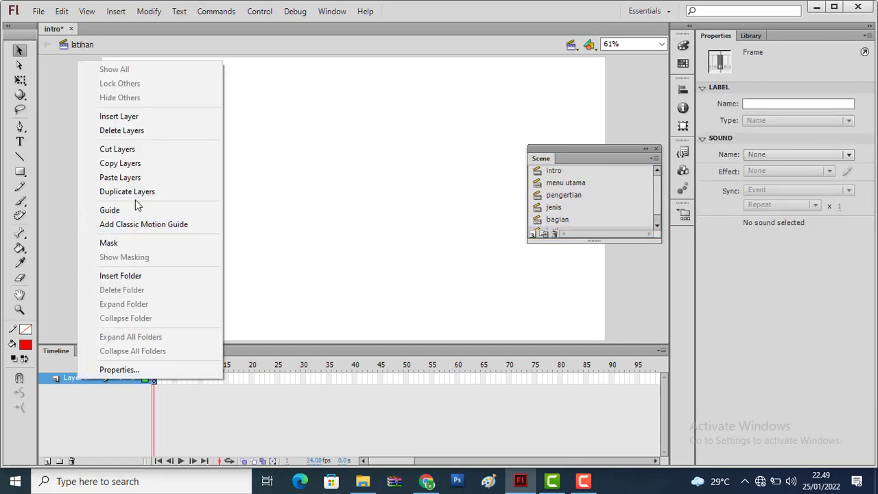
left_click(120, 177)
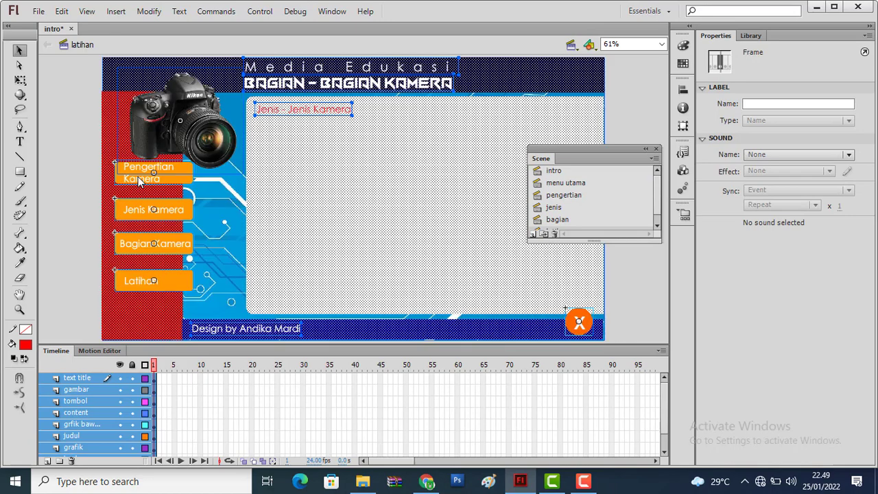
left_click(84, 162)
Replace the red title in the latihan scene with "Latihan"
left_click(306, 111)
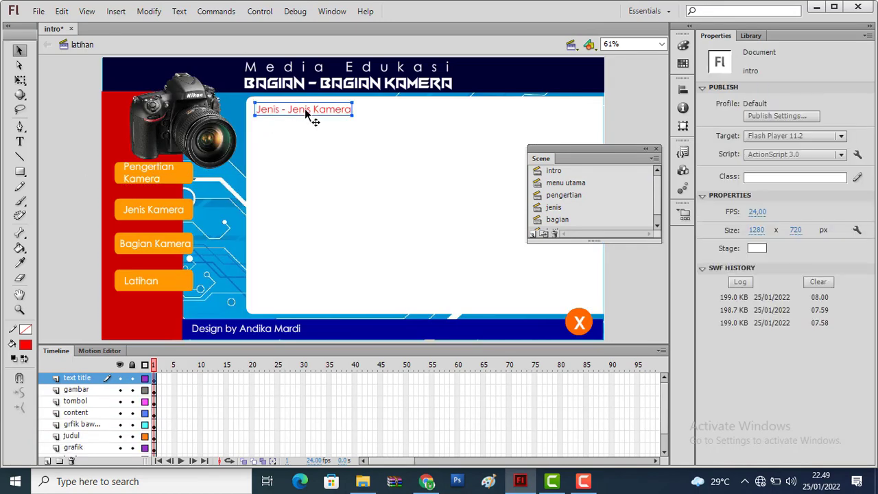
double_click(345, 110)
left_click_drag(351, 110, 243, 112)
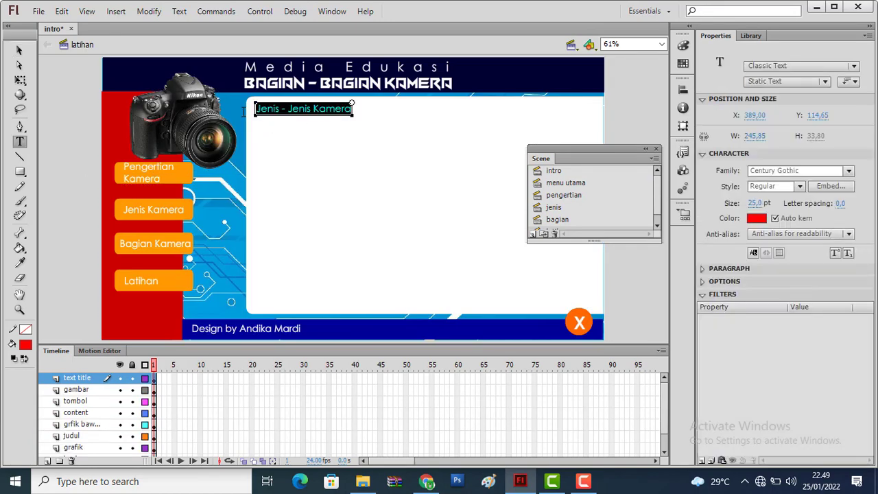
type("Latihan")
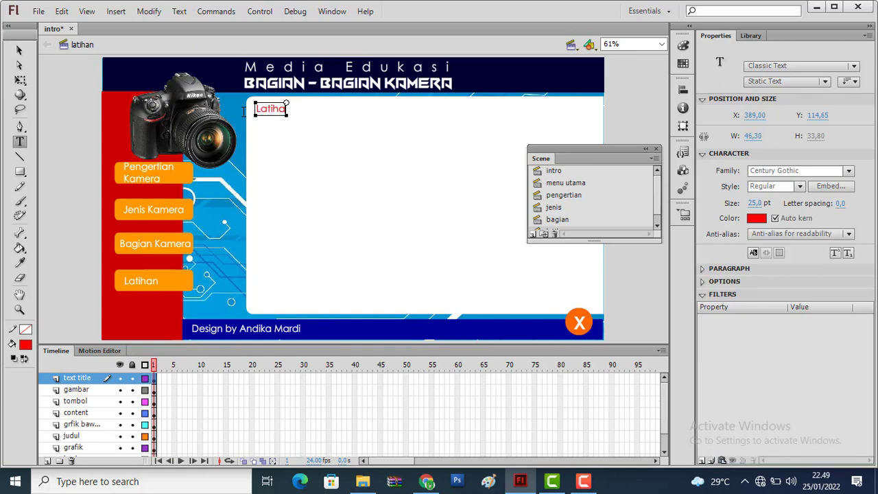
left_click(21, 52)
left_click(59, 111)
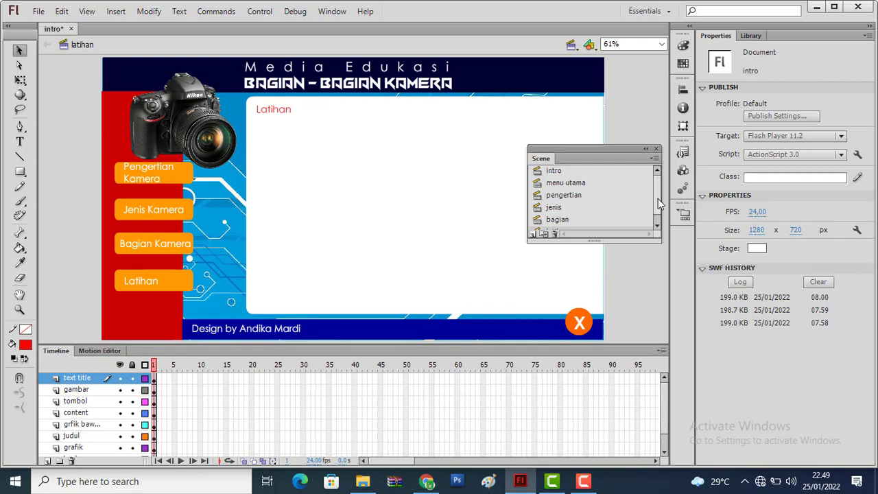
Go through the pengertian, jenis, bagian, latihan and menu utama scenes to check each one's layout and title
mouse_move(658, 199)
left_mouse_down()
mouse_move(657, 218)
mouse_move(657, 201)
left_mouse_up()
left_click(563, 196)
key("ctrl+a")
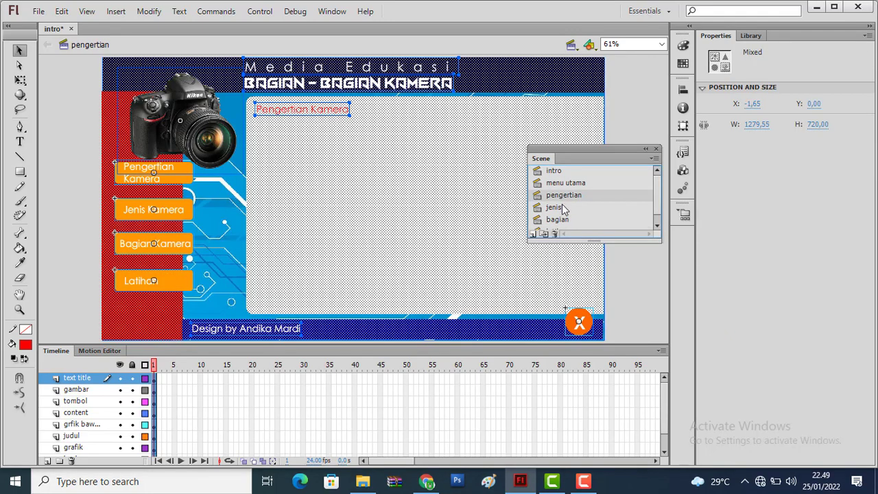
left_click(562, 208)
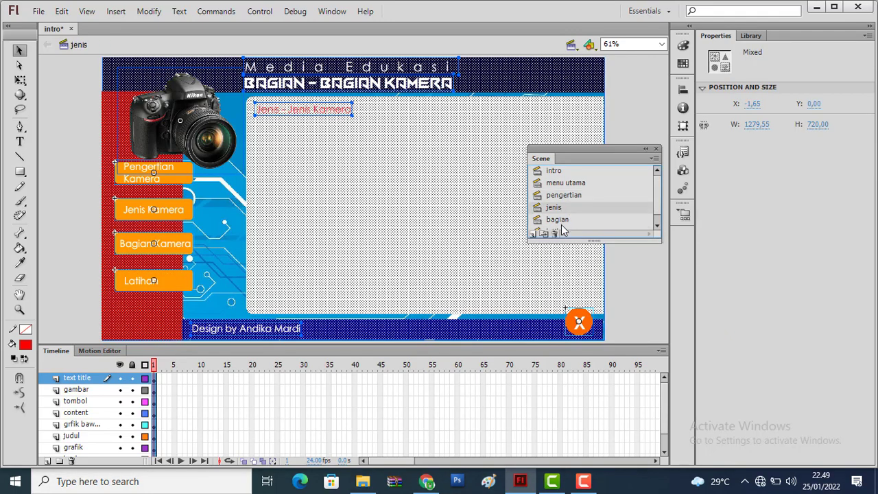
left_click(562, 220)
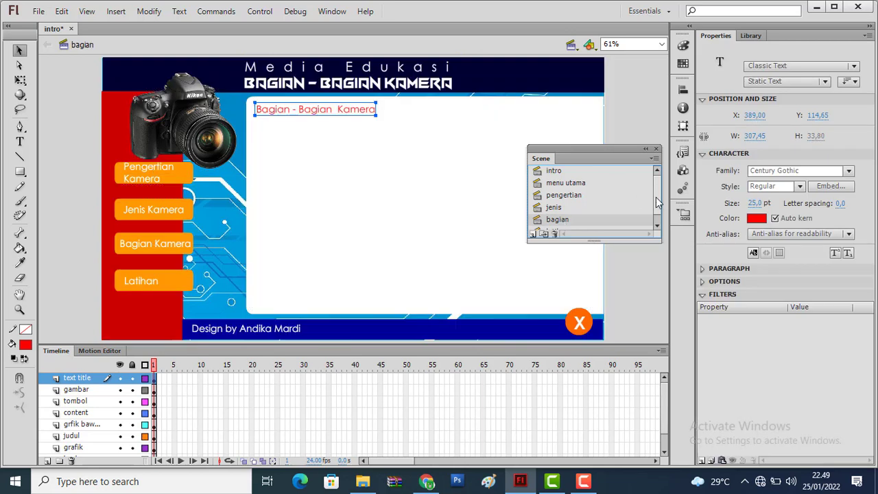
scroll(657, 202, "down", 1)
left_click(576, 222)
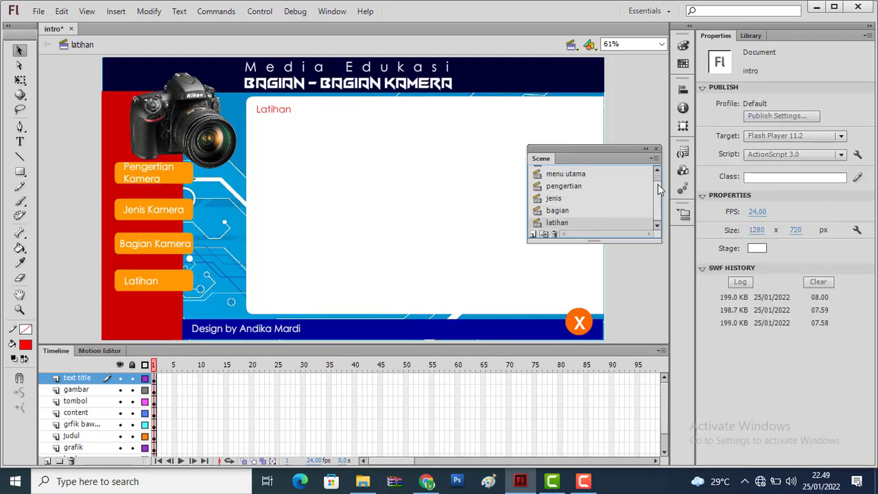
left_click(579, 175)
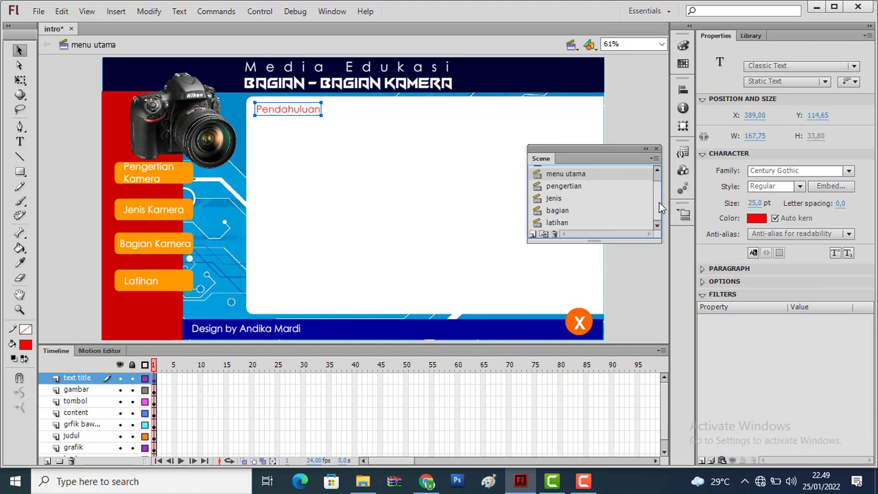
left_click_drag(659, 201, 656, 184)
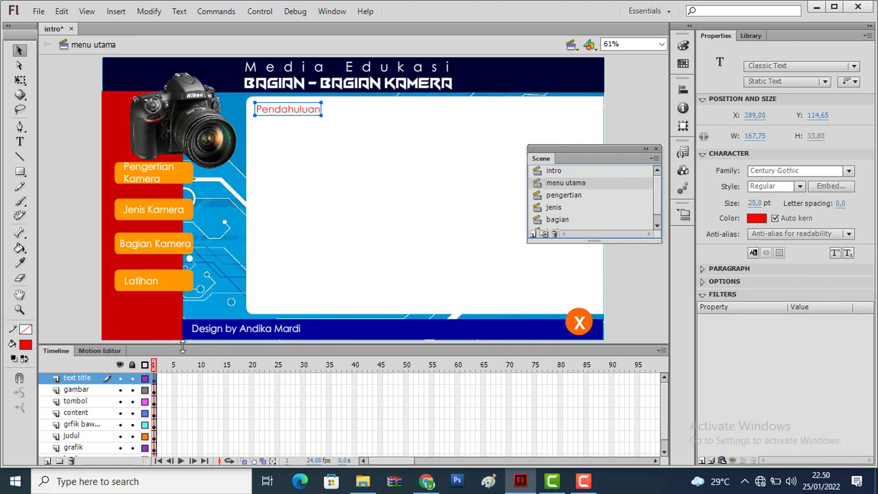
Distribute the "Media Edukasi" text from the judul layer onto its own layer and check the contents of both layers
left_click(71, 437)
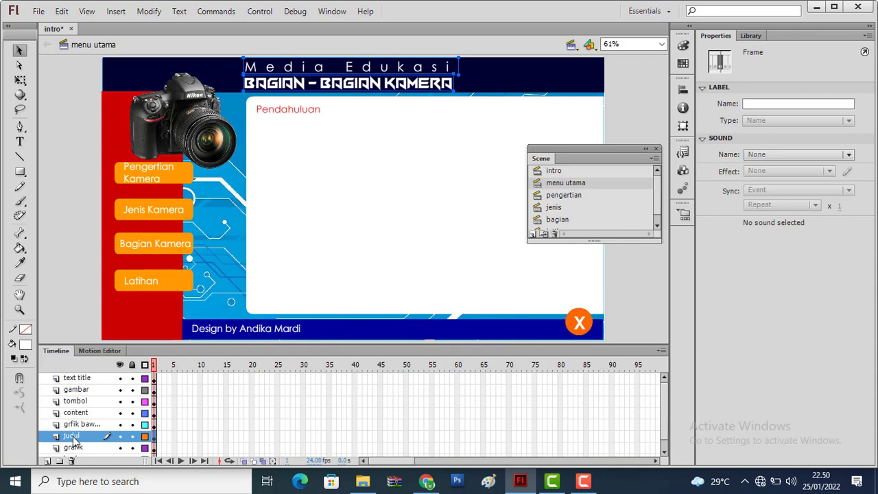
left_click(86, 142)
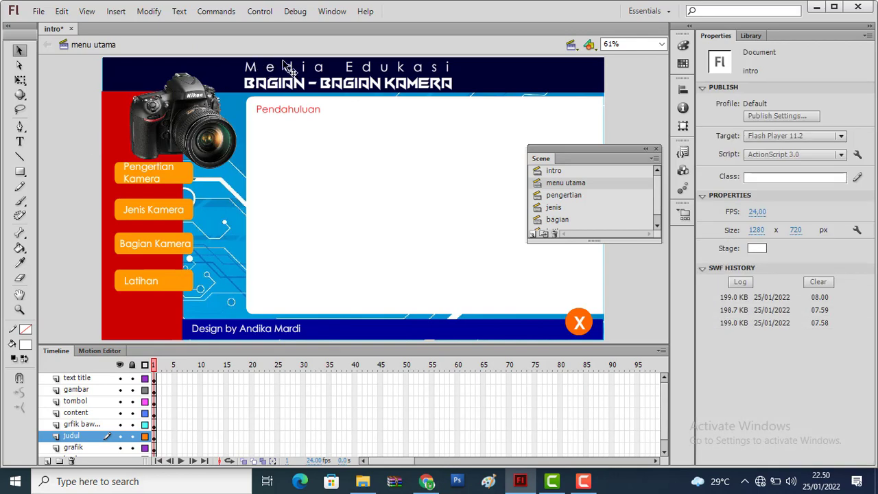
left_click(293, 70)
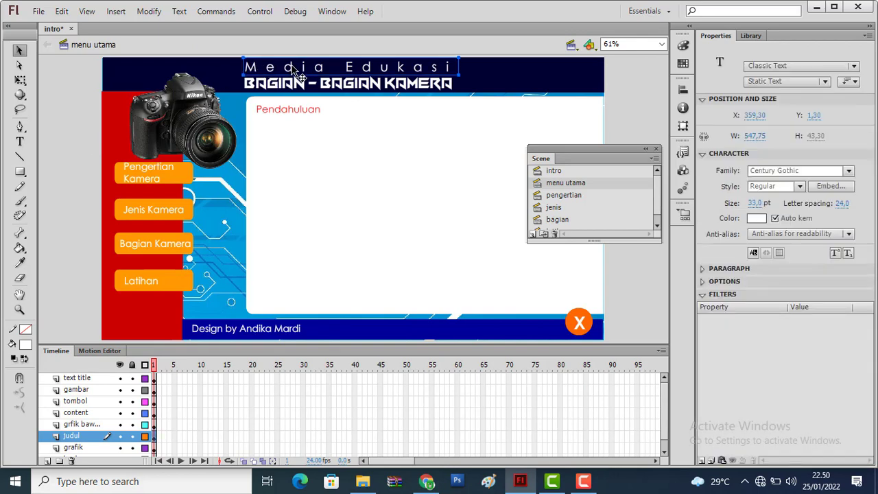
right_click(293, 68)
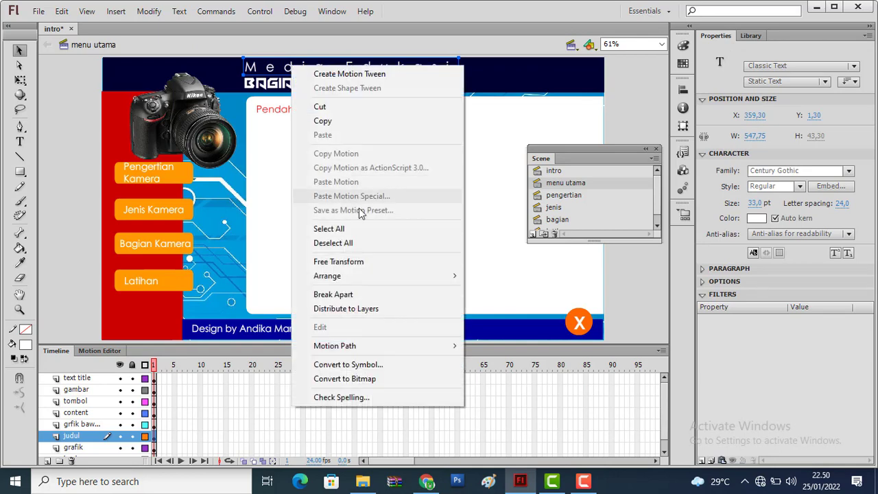
left_click(367, 310)
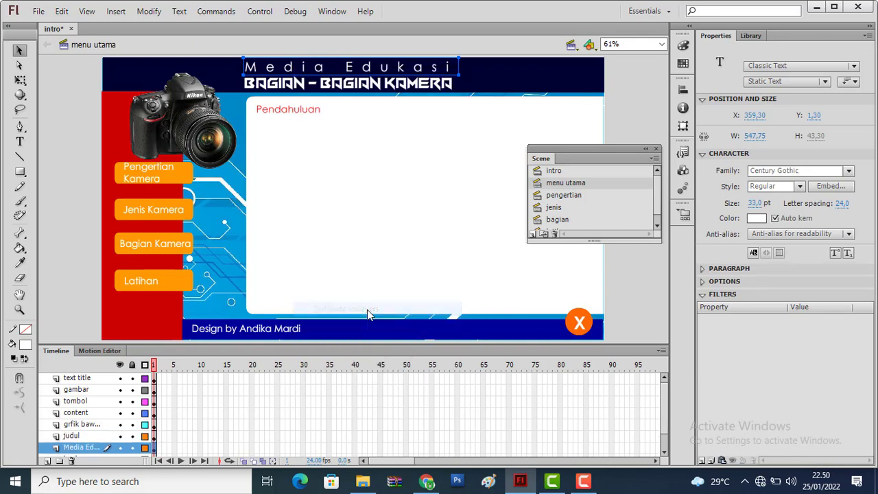
left_click(76, 436)
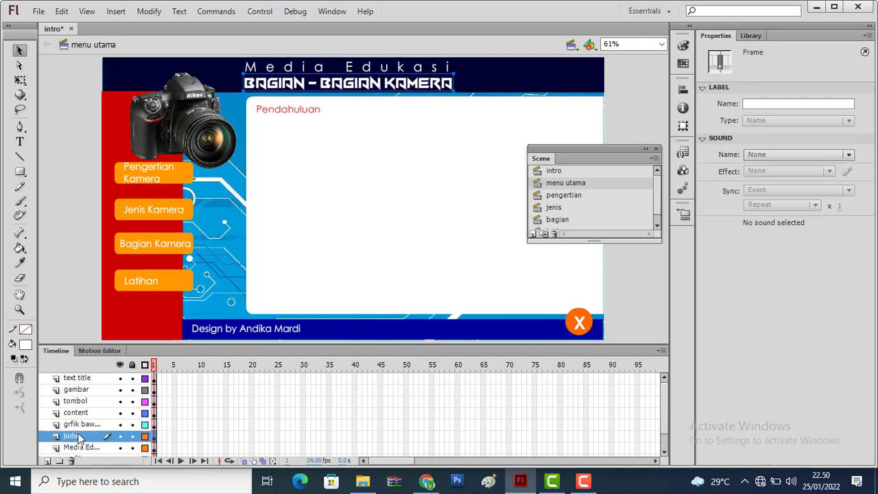
left_click(79, 448)
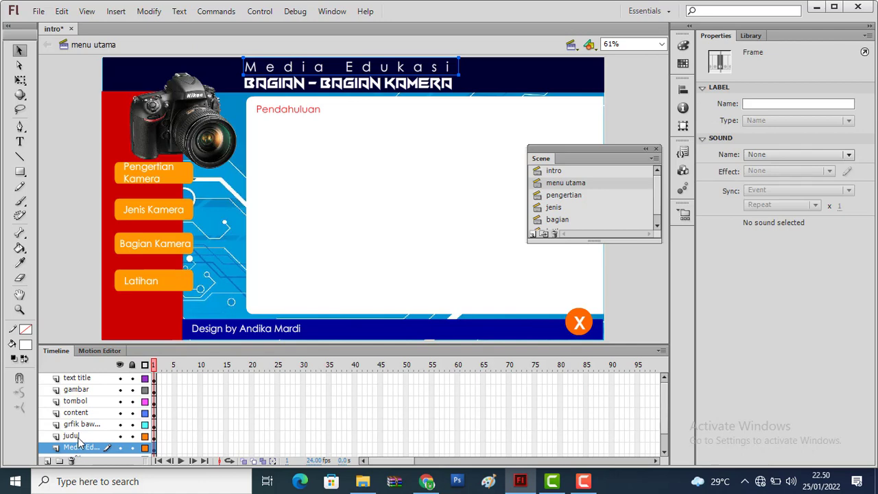
left_click(78, 438)
left_click(79, 449)
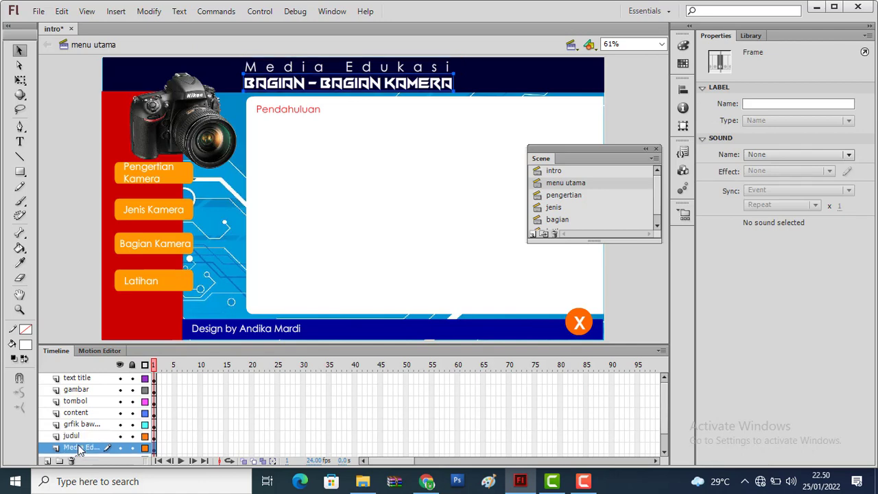
left_click(77, 438)
left_click(78, 448)
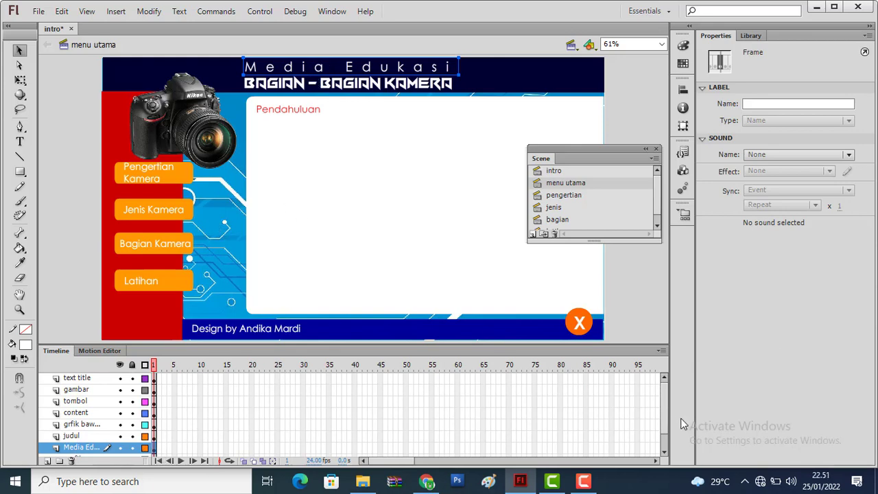
Insert a keyframe at frame 10 of the new "Media Edukasi" text layer
left_click_drag(665, 417, 666, 432)
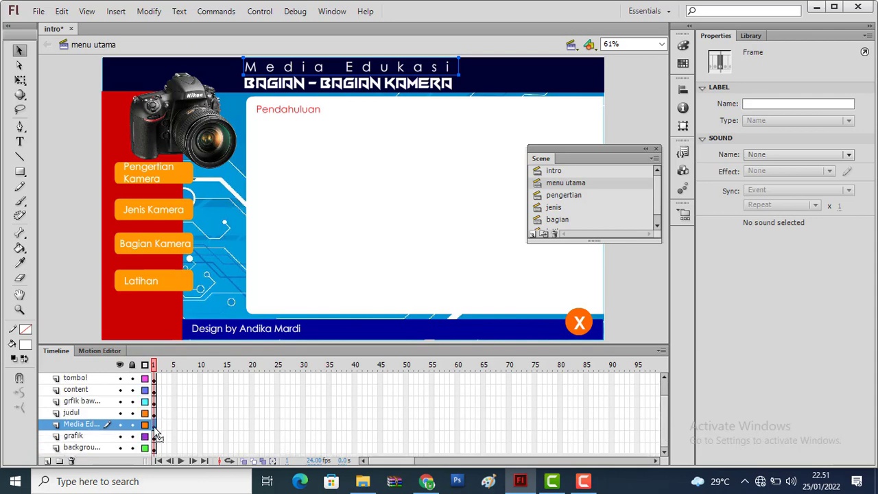
left_click(201, 425)
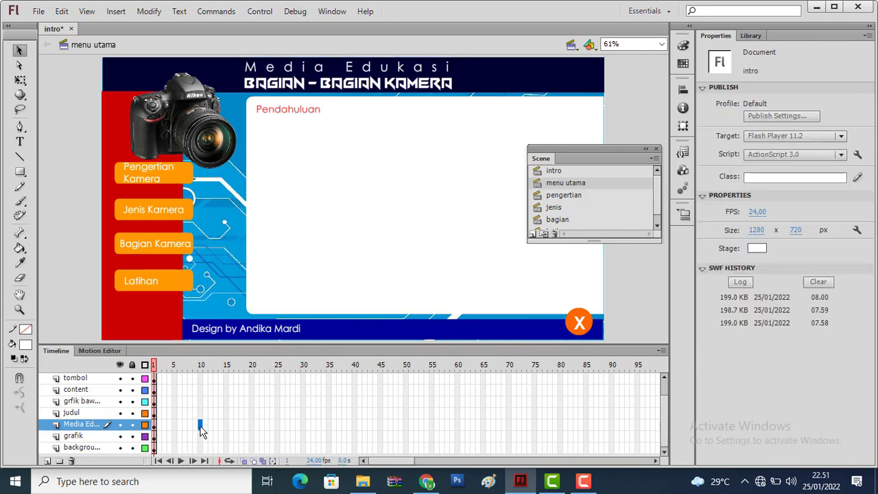
right_click(200, 427)
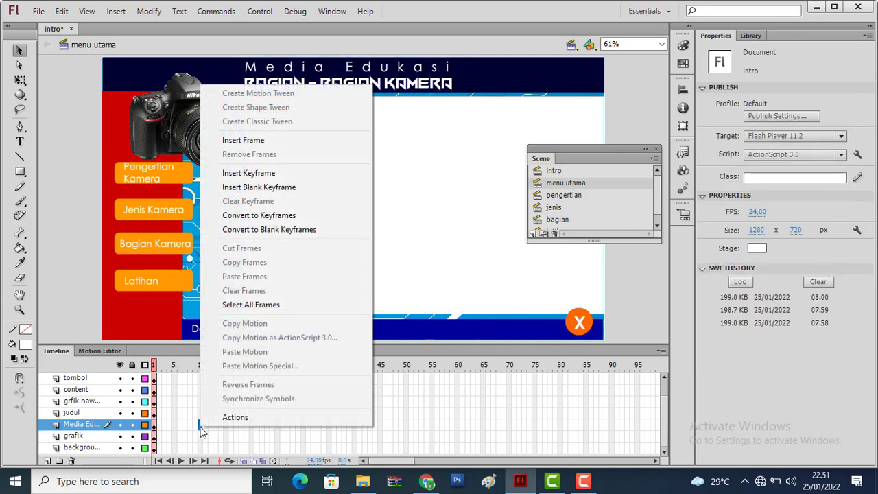
left_click(266, 177)
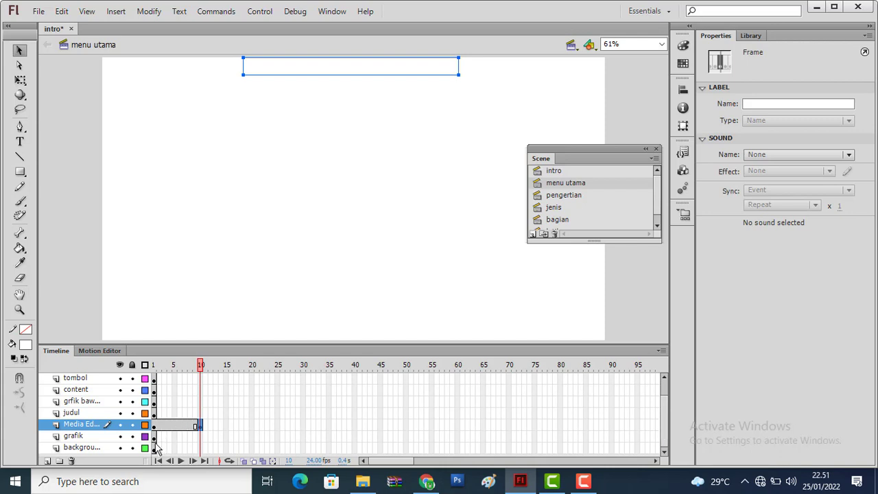
Extend the grafik and background layers to frame 50 by inserting frames
right_click(406, 446)
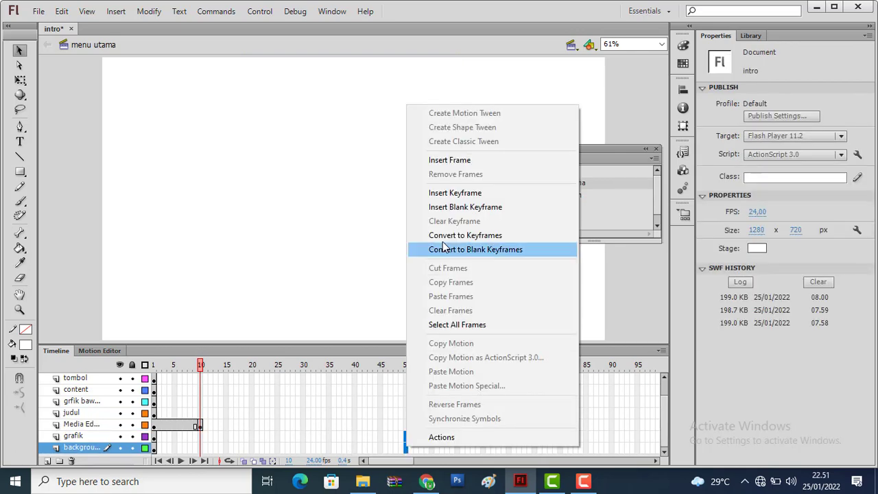
left_click(472, 159)
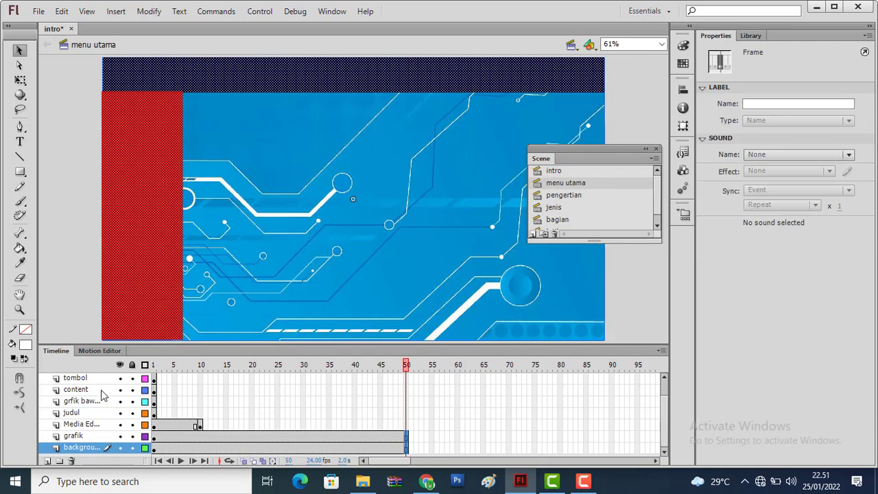
left_click(154, 403)
left_click(155, 425)
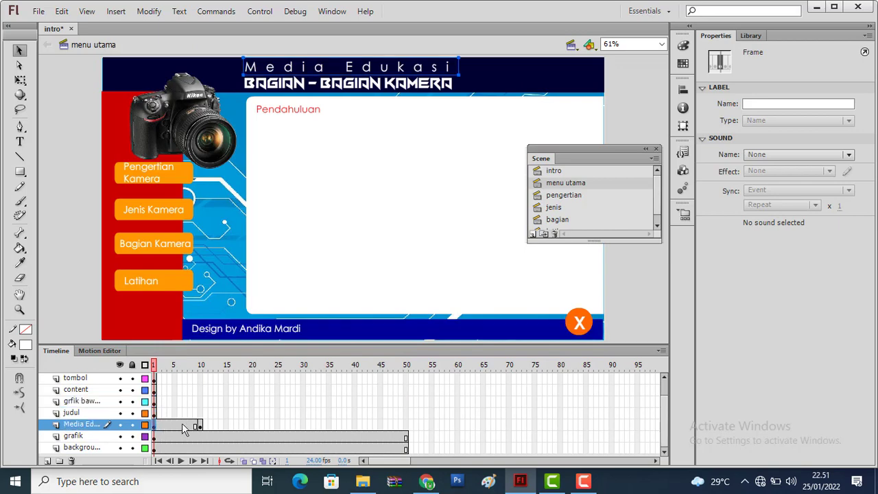
At frame 1, move the "Media Edukasi" text horizontally off the stage past its right edge, to about X 1309,80
left_click(200, 425)
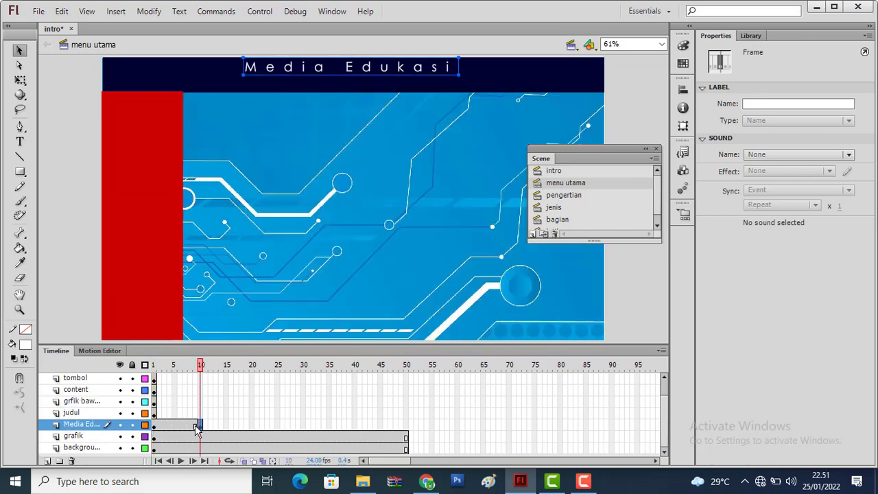
left_click(154, 426)
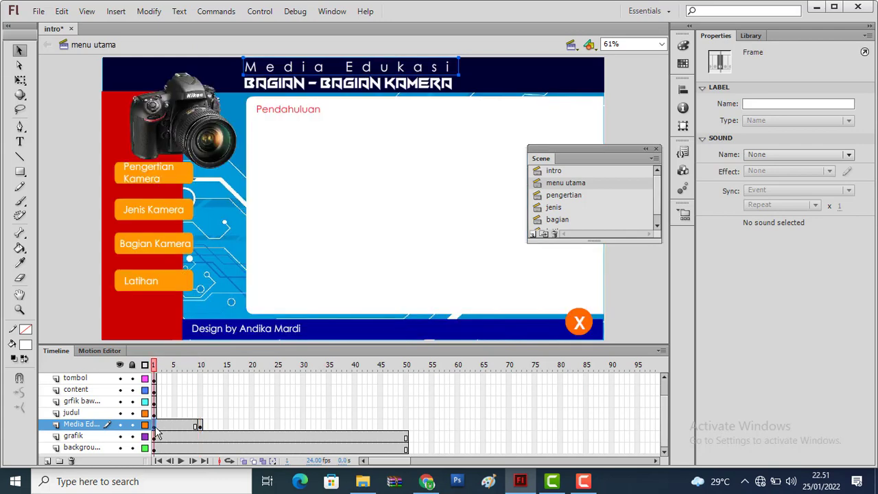
left_click(199, 424)
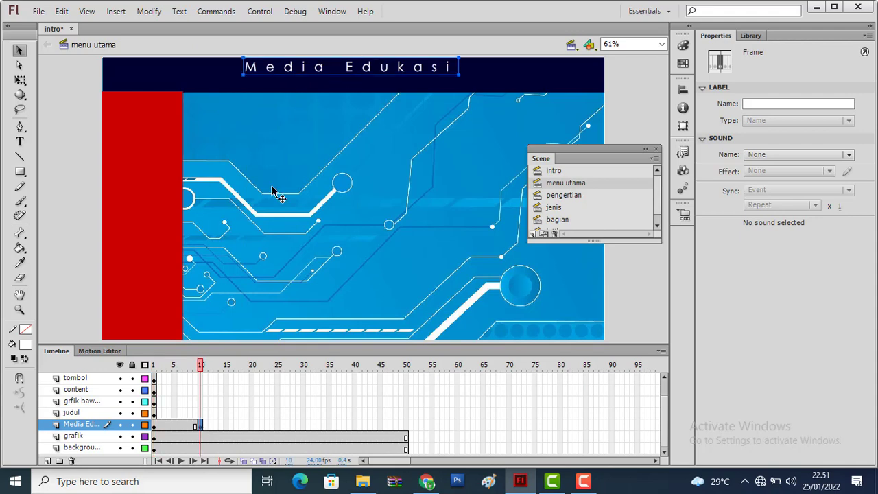
left_click(155, 427)
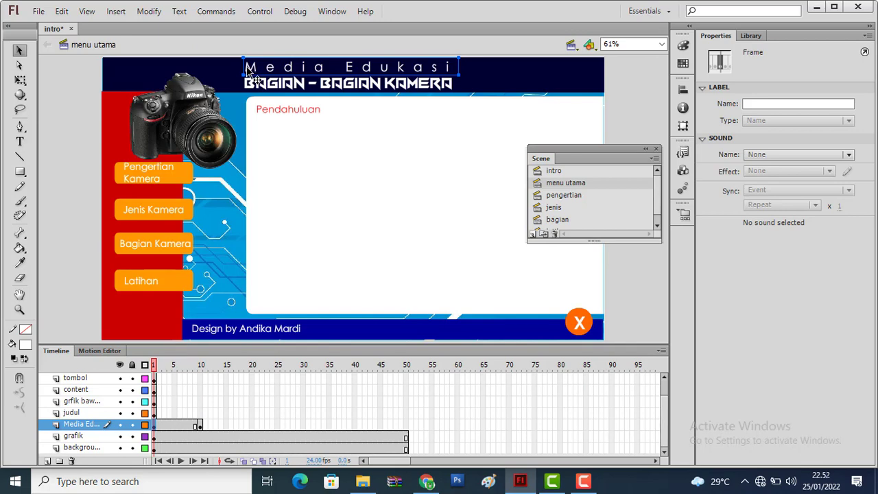
left_click_drag(250, 73, 625, 89)
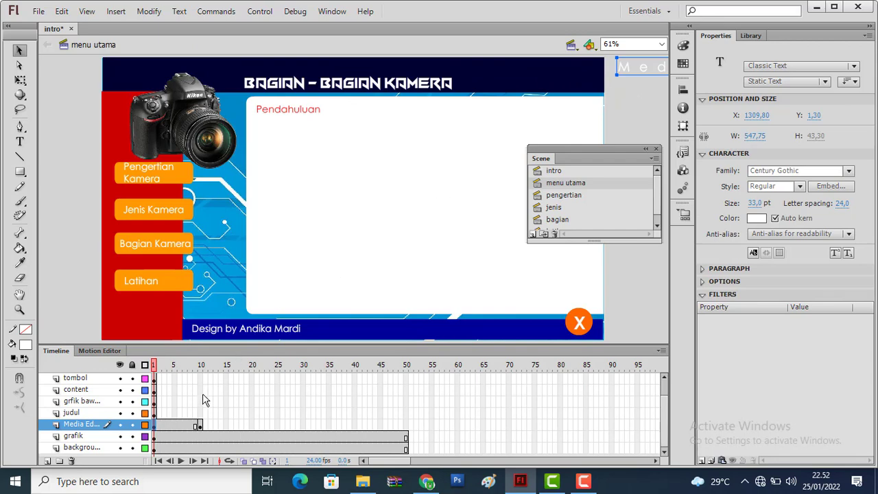
Create a classic tween between frames 1 and 10 of the "Media Edukasi" layer and preview its movement
left_click(200, 426)
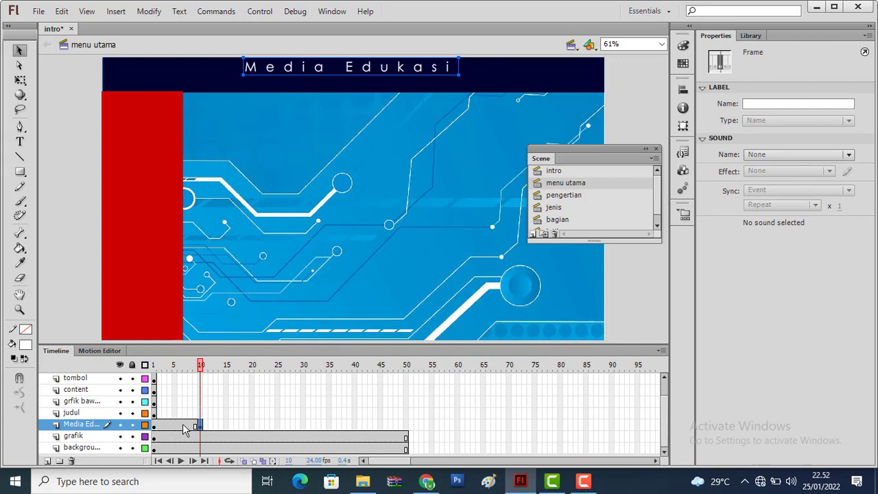
right_click(184, 429)
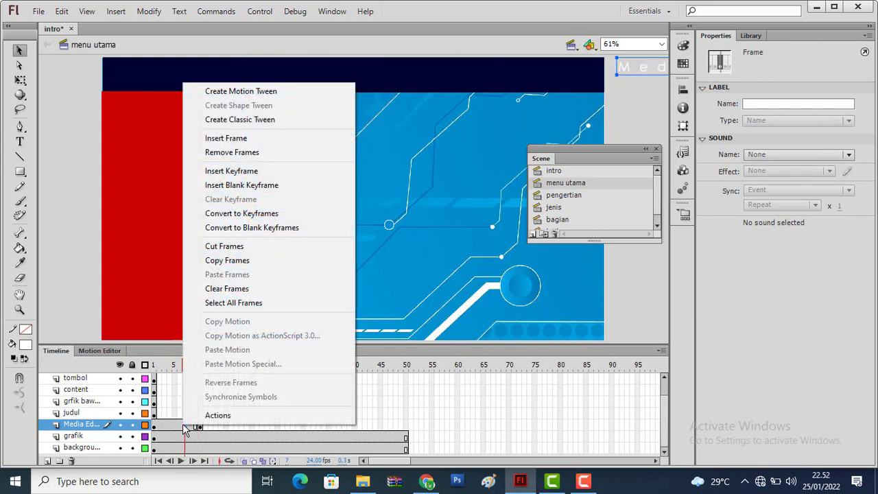
left_click(265, 119)
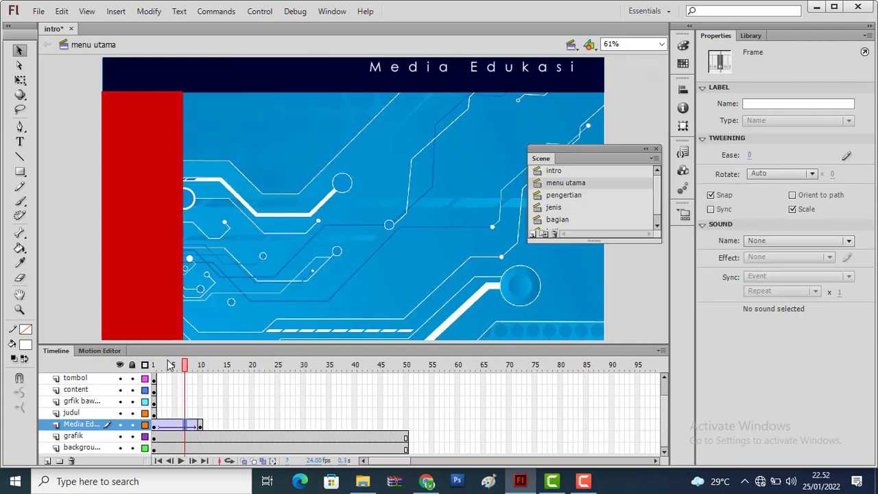
mouse_move(185, 370)
left_mouse_down()
mouse_move(147, 375)
mouse_move(201, 376)
left_mouse_up()
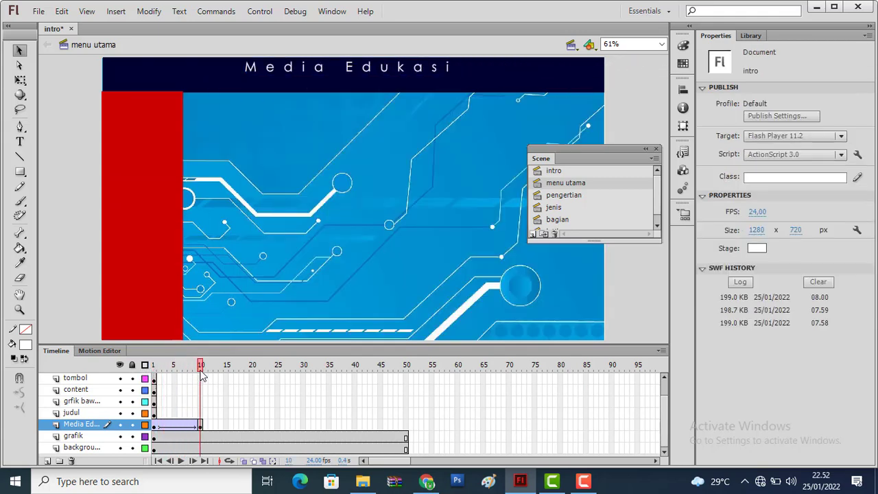
Move the judul layer's starting keyframe from frame 1 to frame 10, where the "Media Edukasi" tween ends
left_click(155, 414)
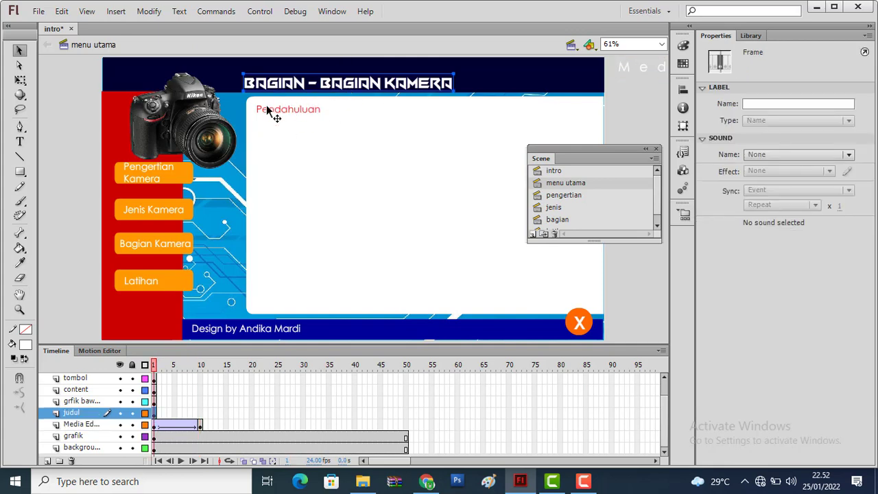
left_click(200, 424)
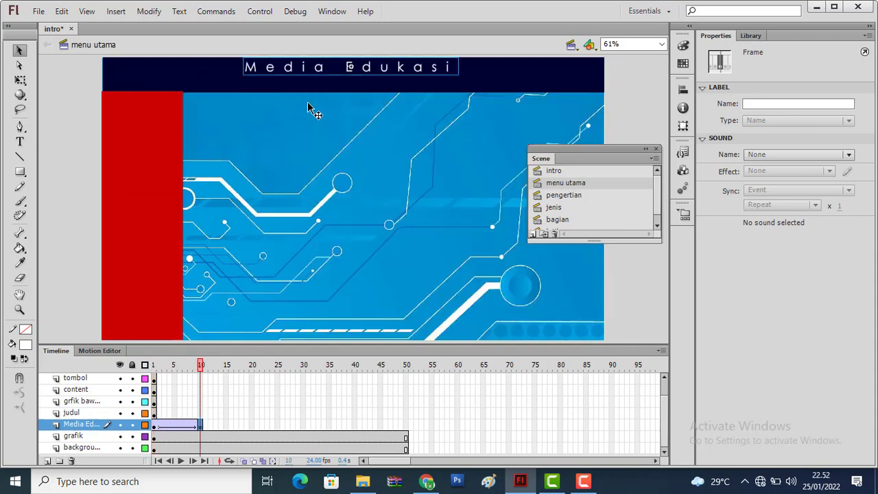
left_click(153, 414)
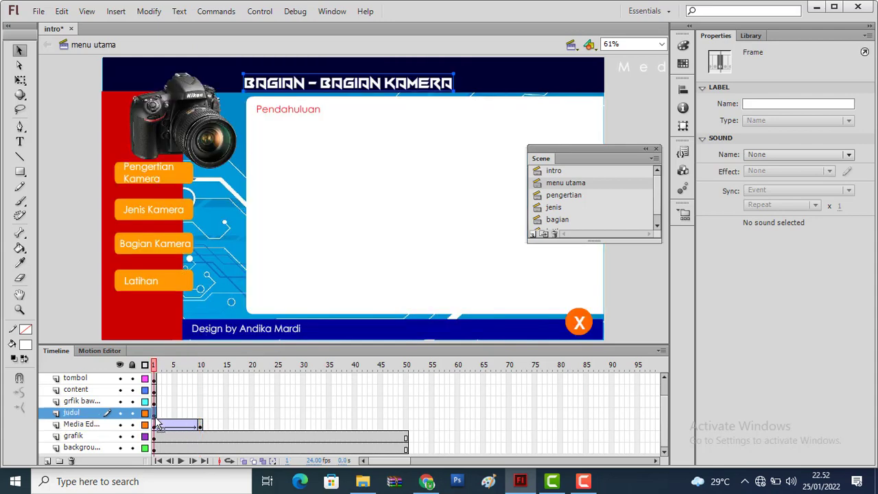
left_click_drag(157, 416, 203, 416)
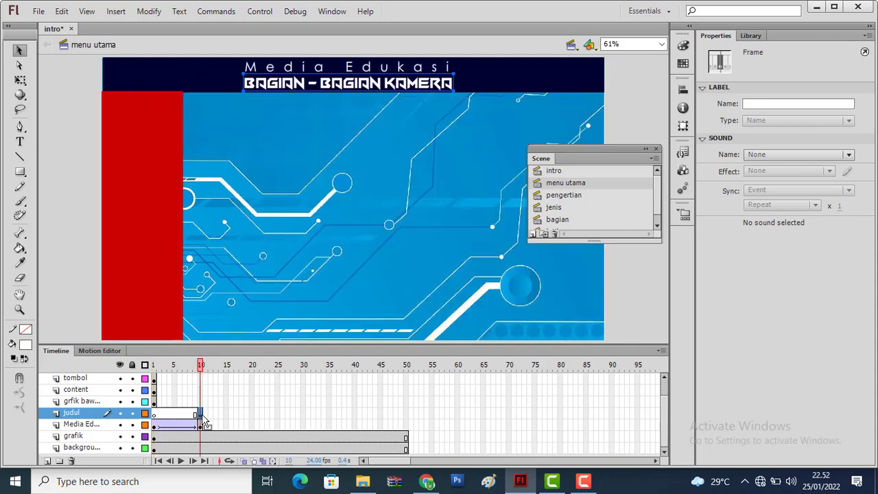
left_click(153, 414)
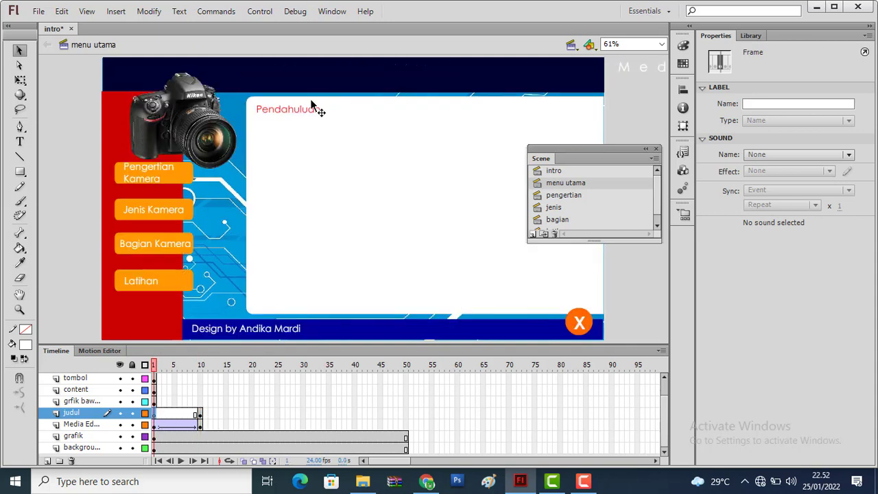
left_click(200, 415)
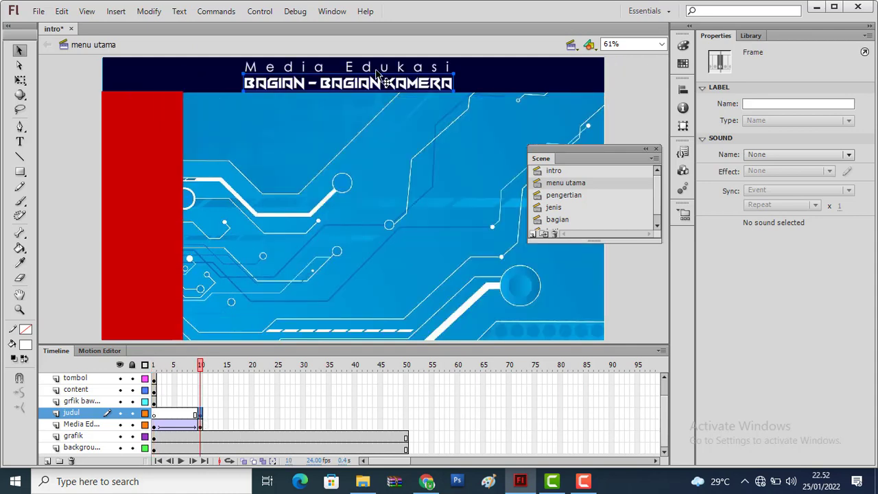
Insert a keyframe at frame 20 of the judul layer and return to its frame 10 keyframe
right_click(252, 415)
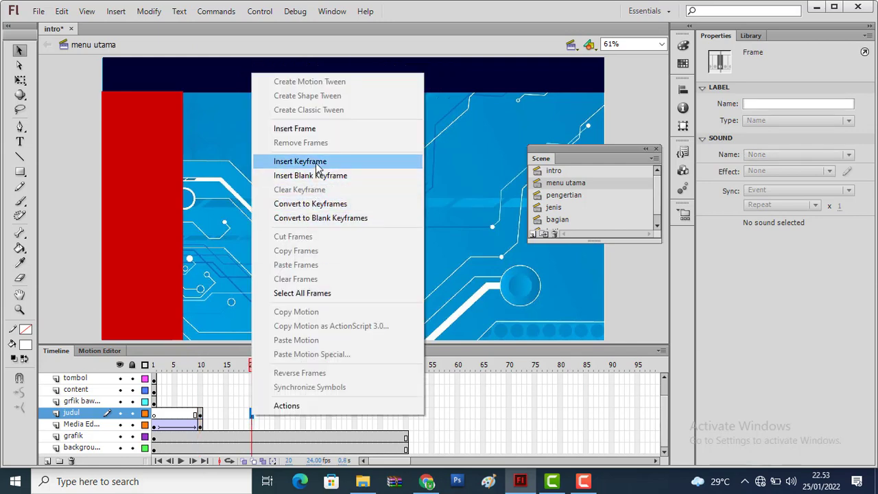
left_click(317, 163)
left_click(200, 416)
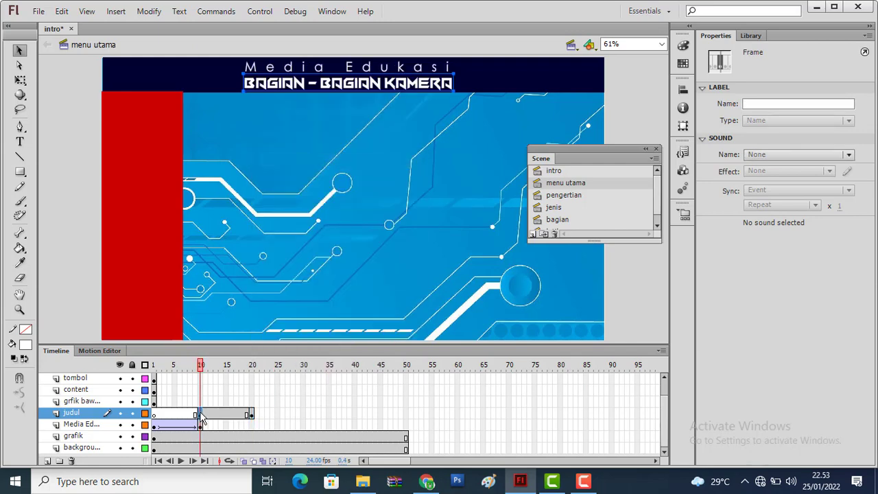
left_click(251, 415)
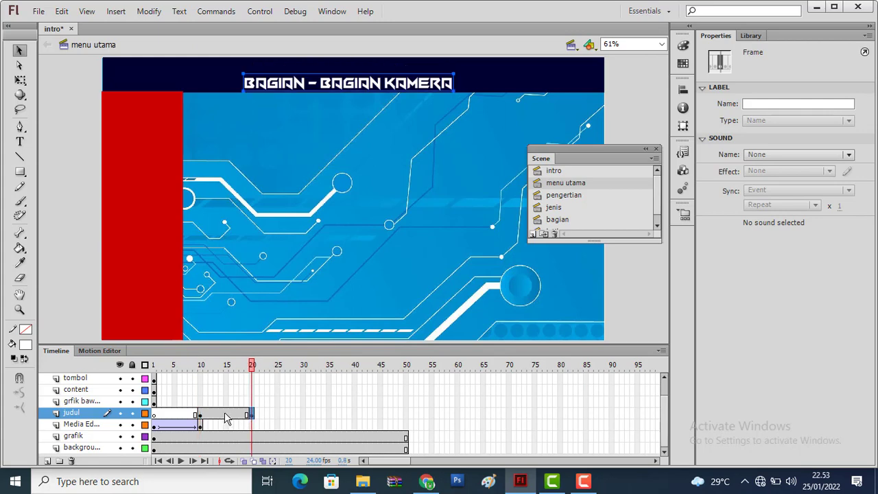
left_click(200, 416)
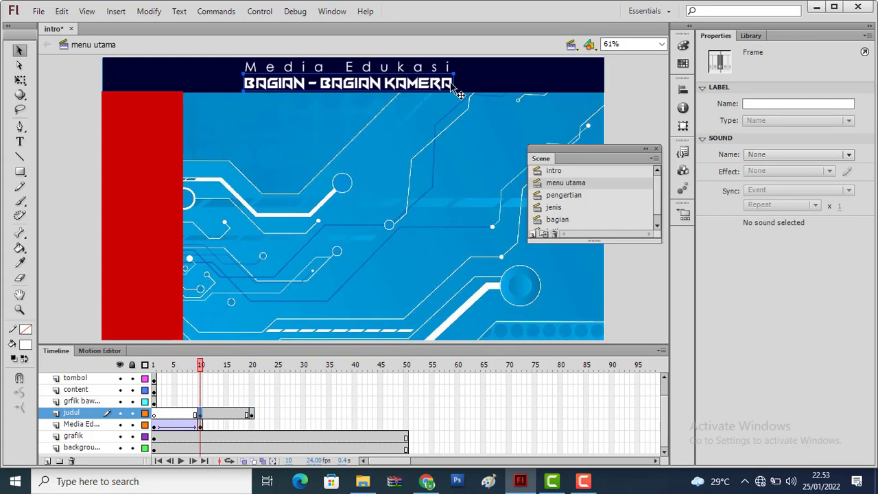
At frame 10, move the "BAGIAN - BAGIAN KAMERA" title off the stage's left edge, to about X -560,10, and create a classic tween to frame 20
left_click_drag(459, 94, 98, 94)
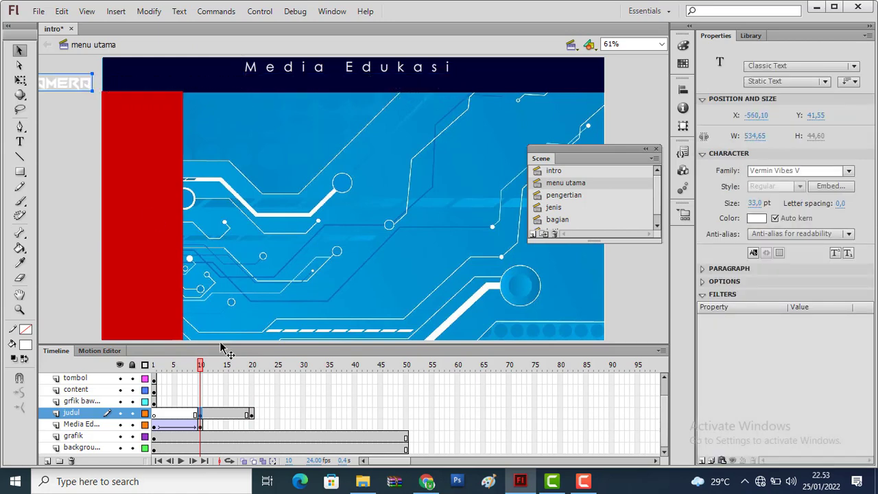
right_click(227, 413)
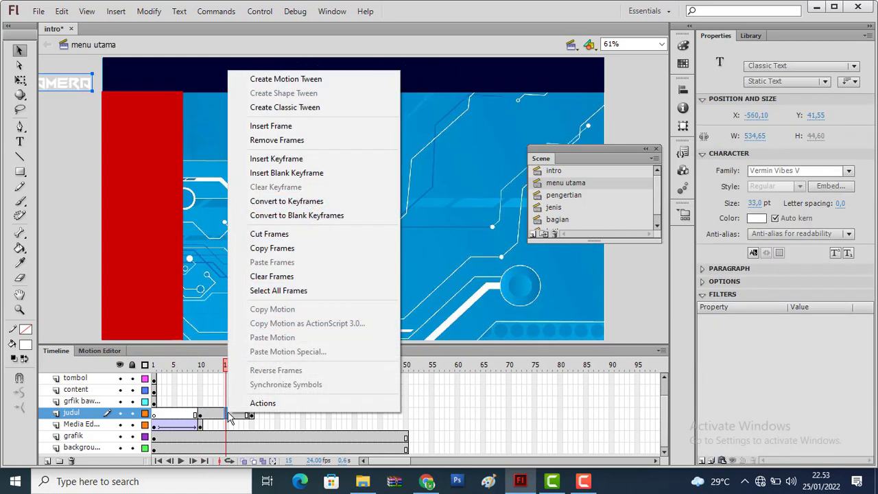
left_click(308, 108)
left_click(154, 369)
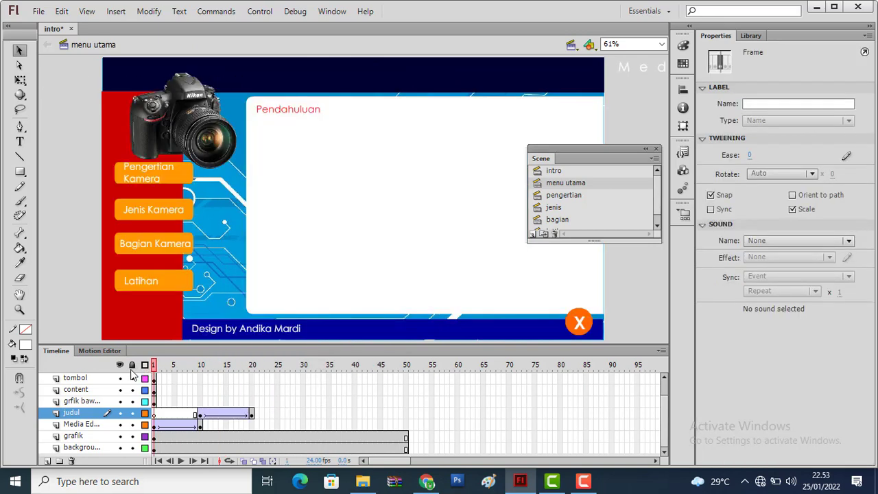
left_click_drag(157, 374, 245, 377)
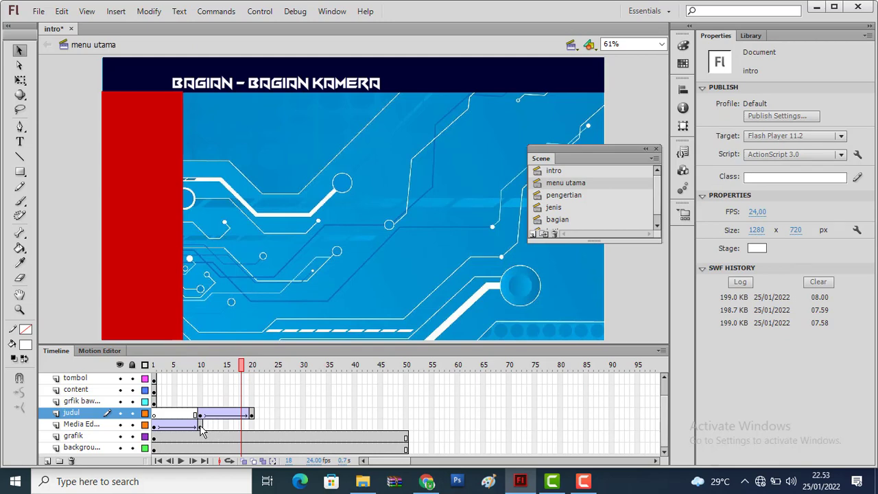
Extend the "Media Edukasi" and judul layers to frame 50 and preview the title animation
left_click(202, 427)
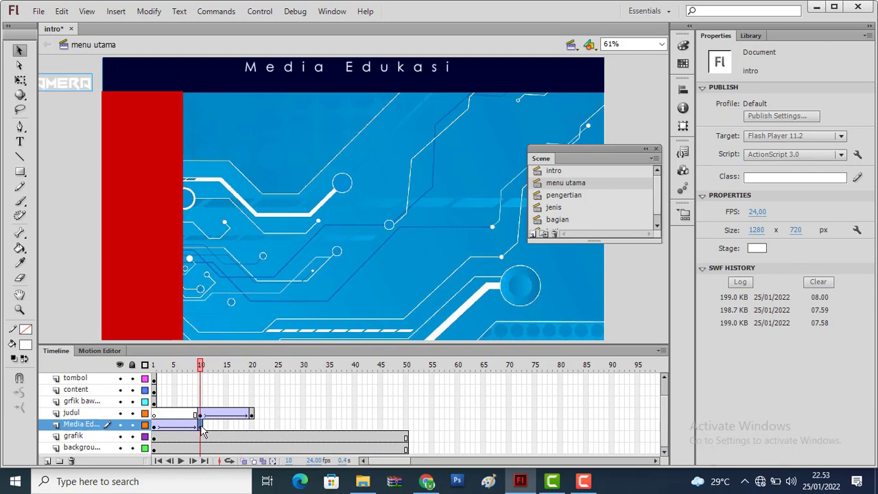
left_click(207, 425)
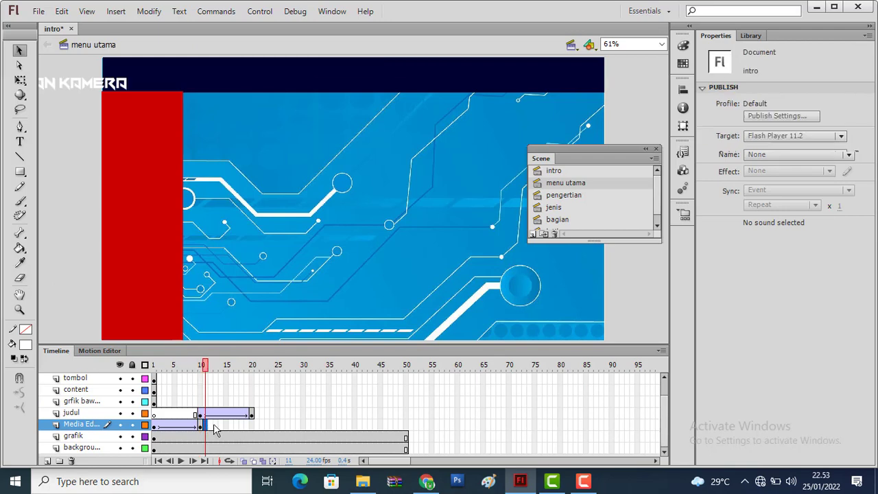
left_click(221, 425)
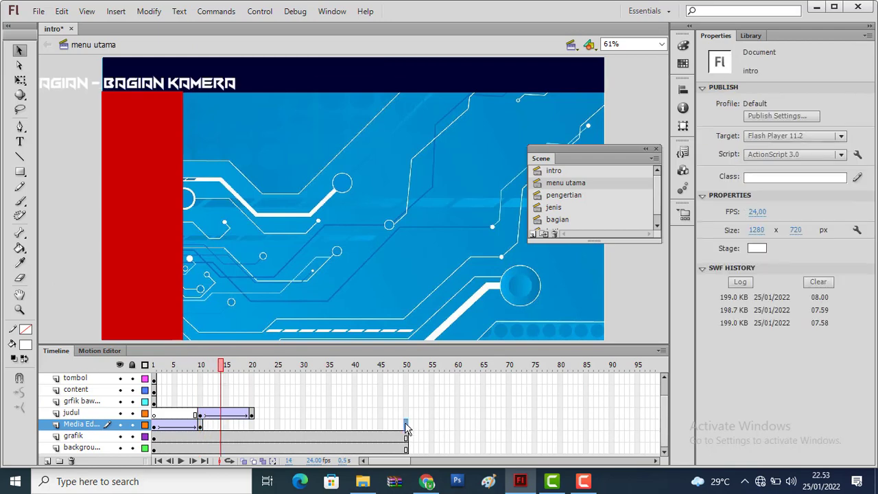
right_click(407, 426)
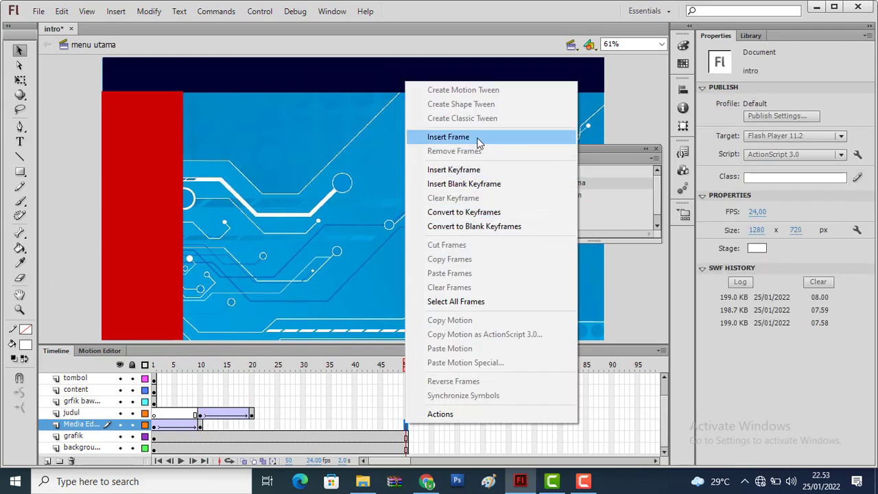
left_click(478, 140)
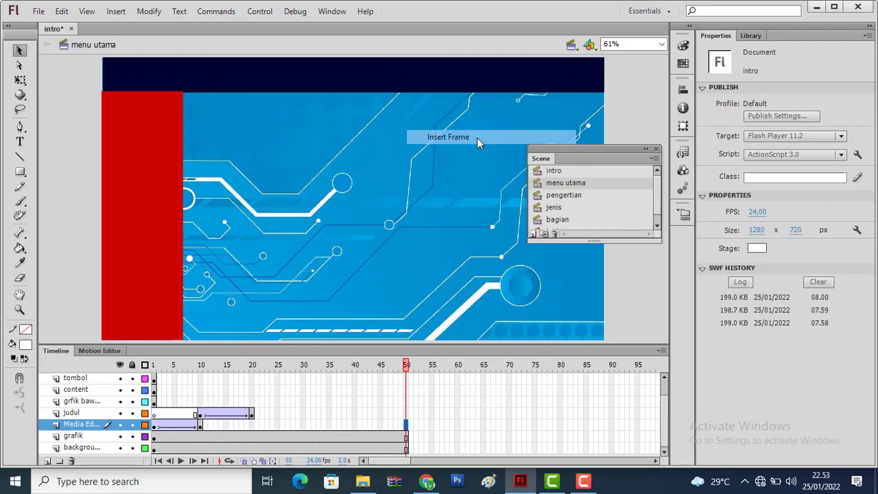
right_click(407, 414)
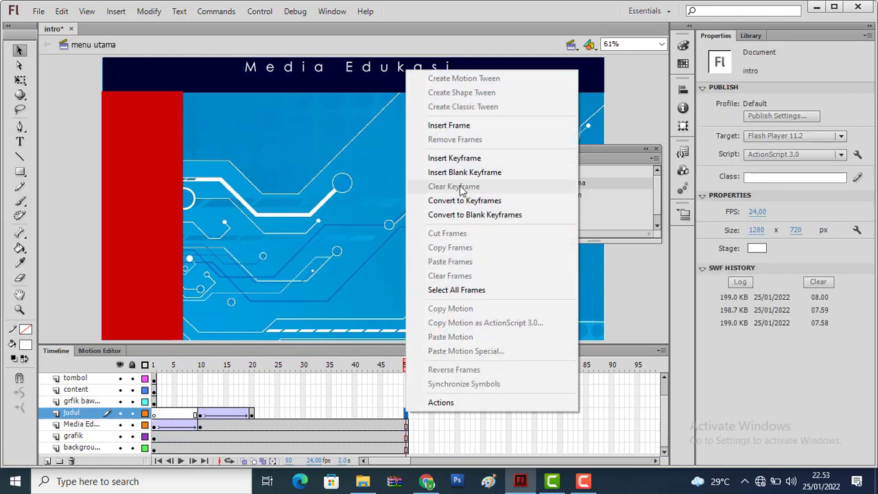
left_click(466, 126)
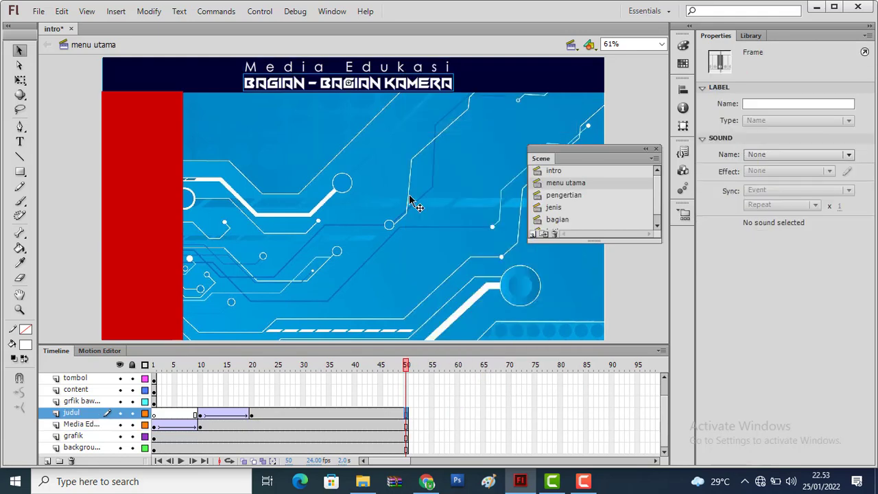
left_click_drag(405, 370, 273, 379)
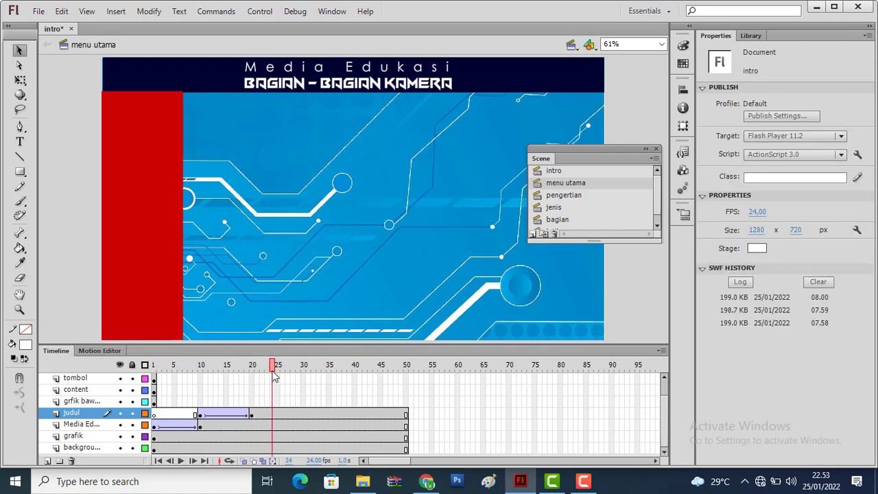
left_click(147, 369)
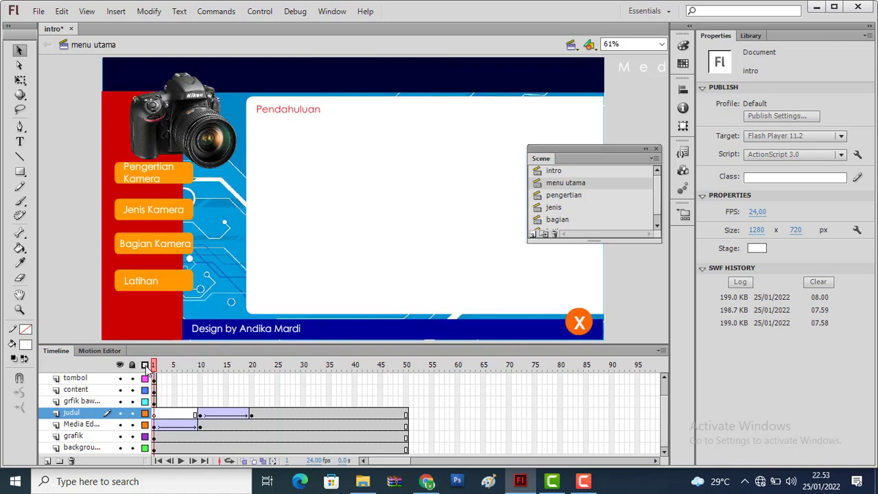
Convert the camera picture to a movie clip symbol named kmra
left_click(209, 141)
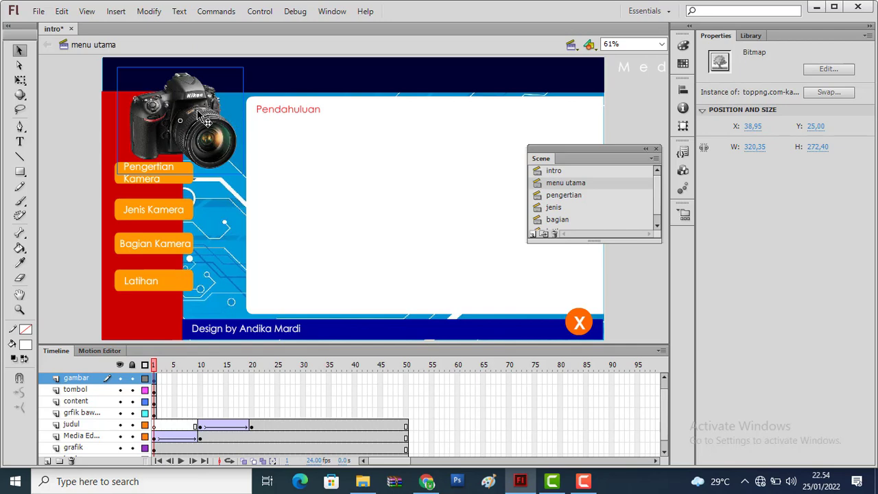
right_click(202, 111)
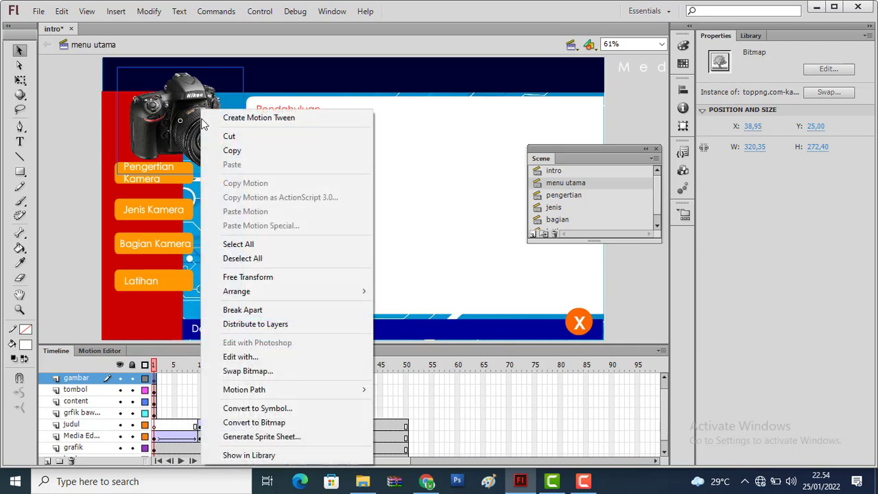
left_click(289, 410)
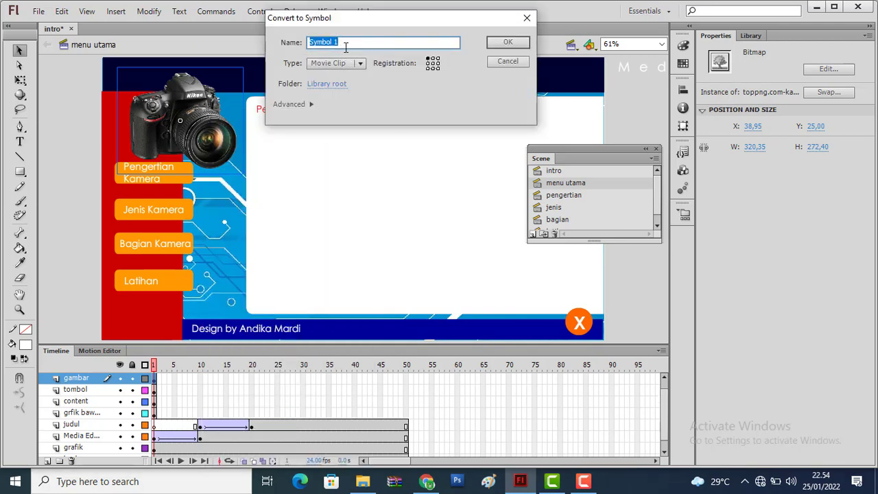
type("kmra")
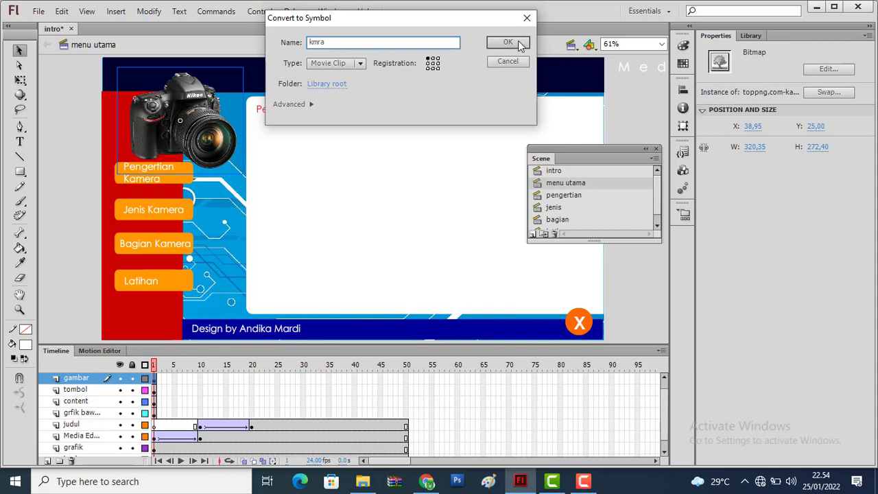
left_click(518, 40)
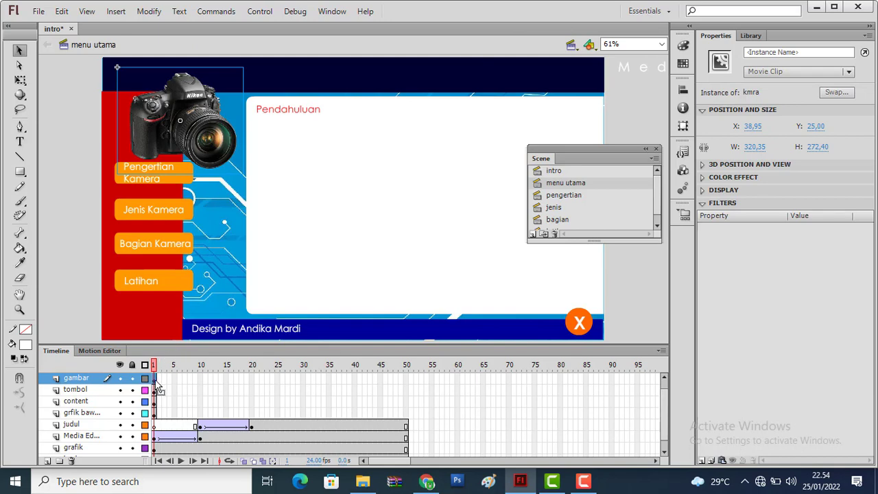
Insert a keyframe at frame 10 of the gambar layer and shrink the camera at frame 1 about its centre to about 29 × 25 px
left_click(199, 382)
right_click(199, 382)
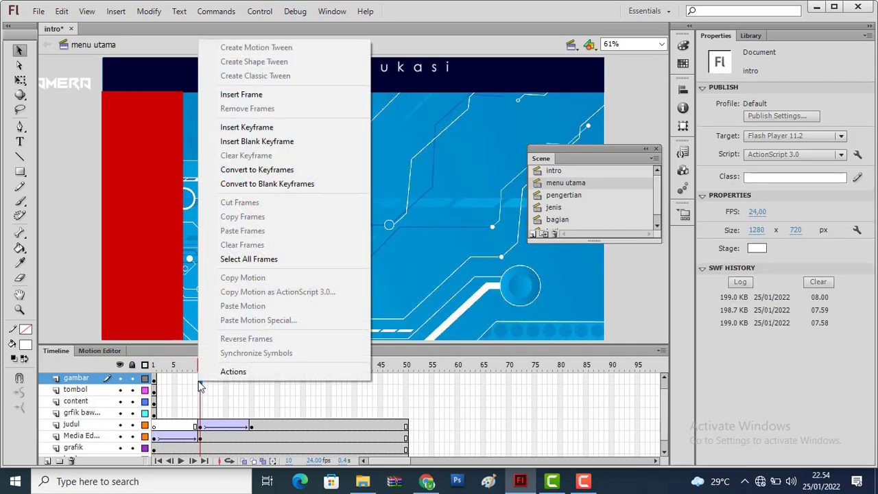
left_click(277, 129)
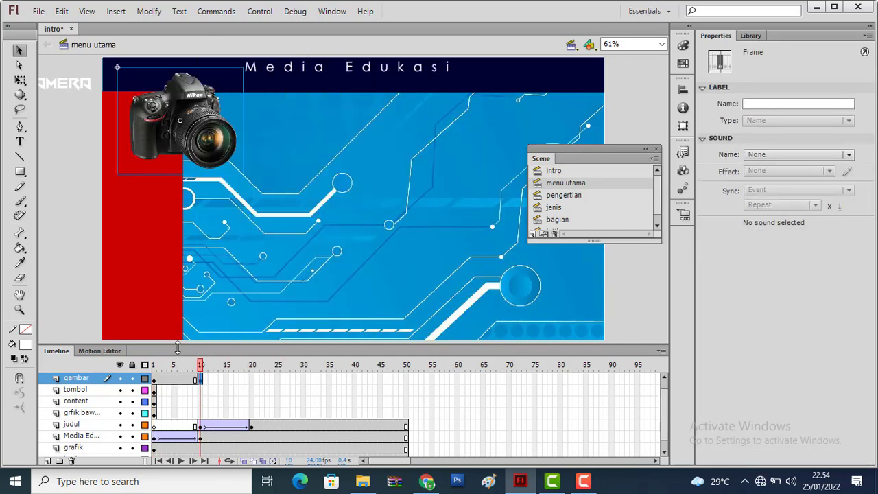
left_click(155, 382)
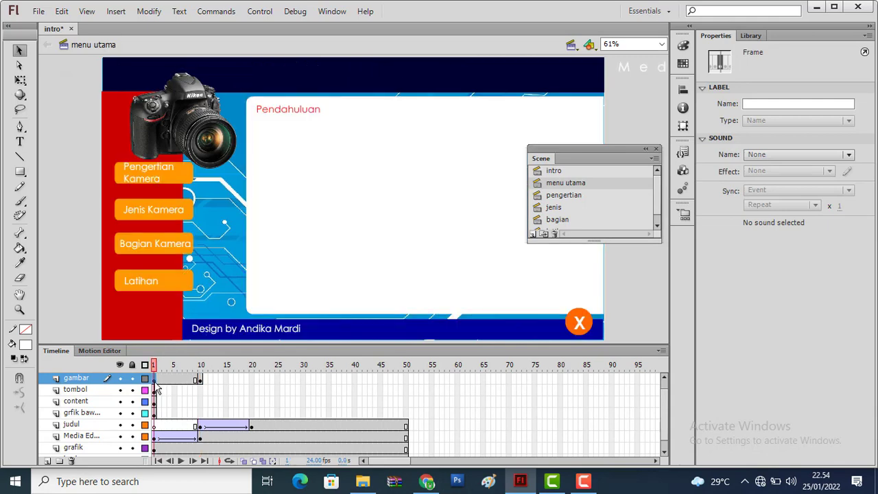
left_click(20, 80)
left_click(184, 85)
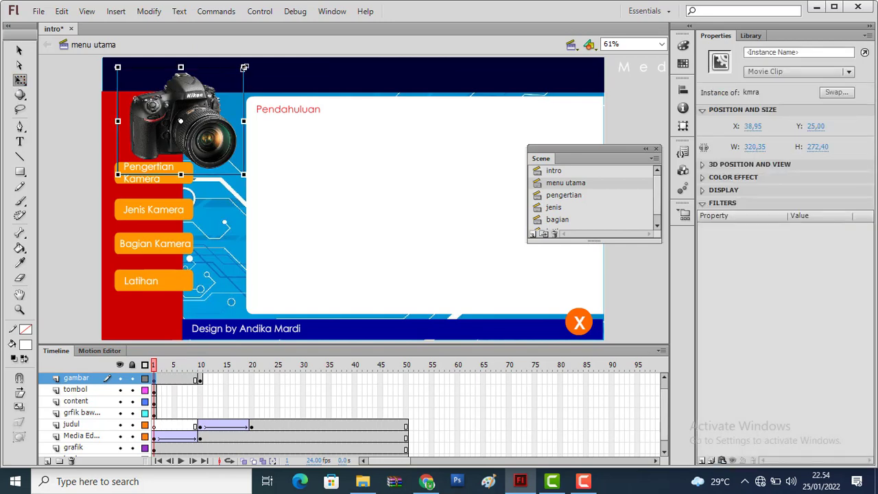
left_click_drag(244, 67, 187, 101)
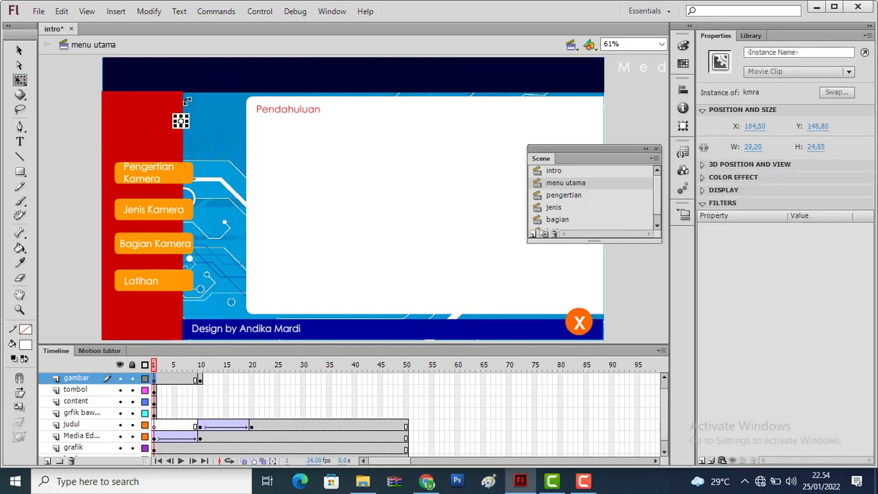
Create a classic tween between frames 1 and 10 of the gambar layer and preview the camera's growth
left_click(201, 380)
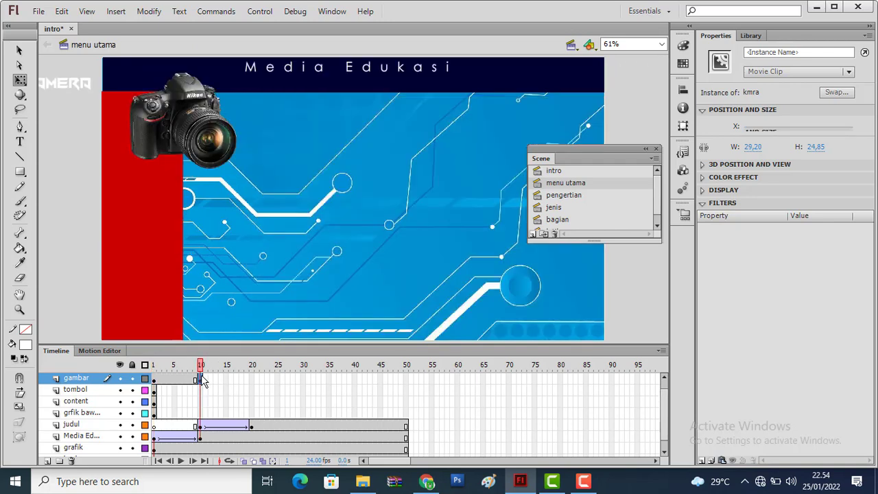
right_click(175, 383)
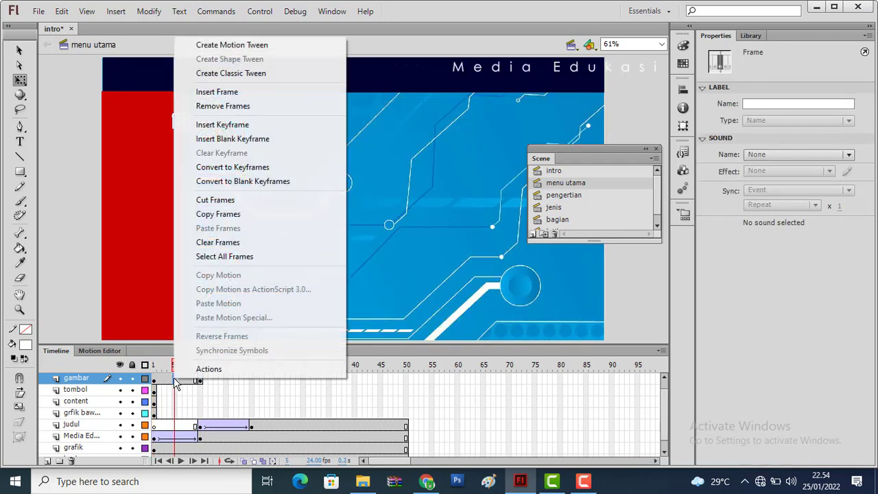
left_click(243, 80)
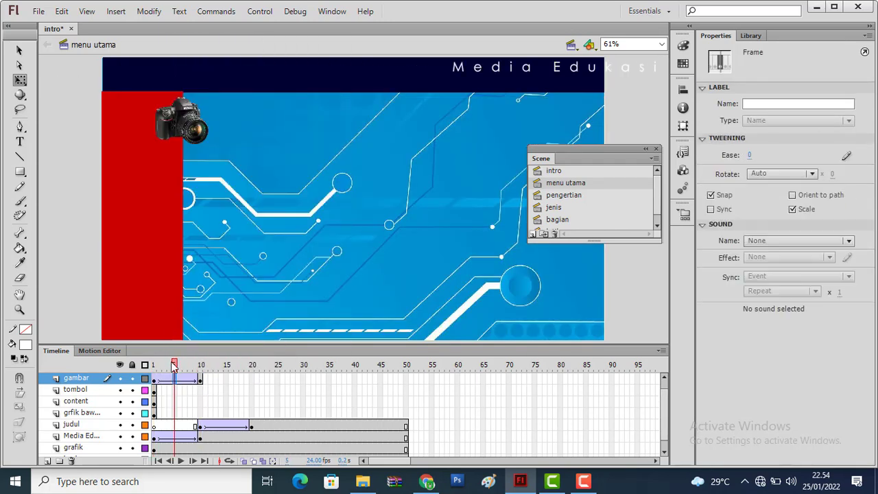
left_click_drag(172, 368, 221, 365)
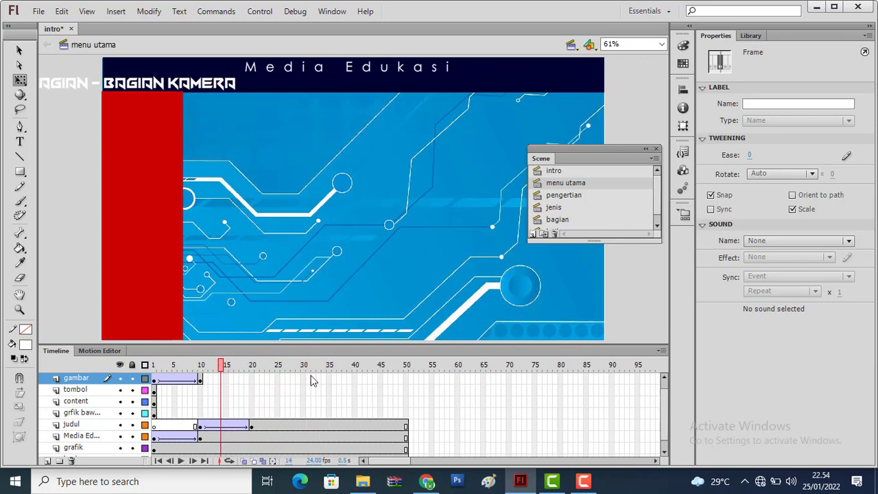
Extend the gambar layer to frame 50 and preview the scene's animation
left_click(406, 380)
right_click(407, 379)
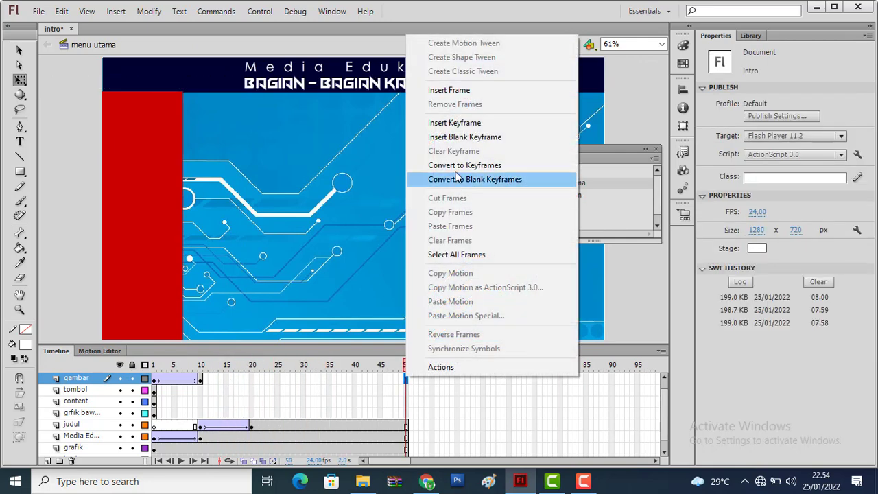
left_click(444, 89)
left_click_drag(209, 365, 290, 371)
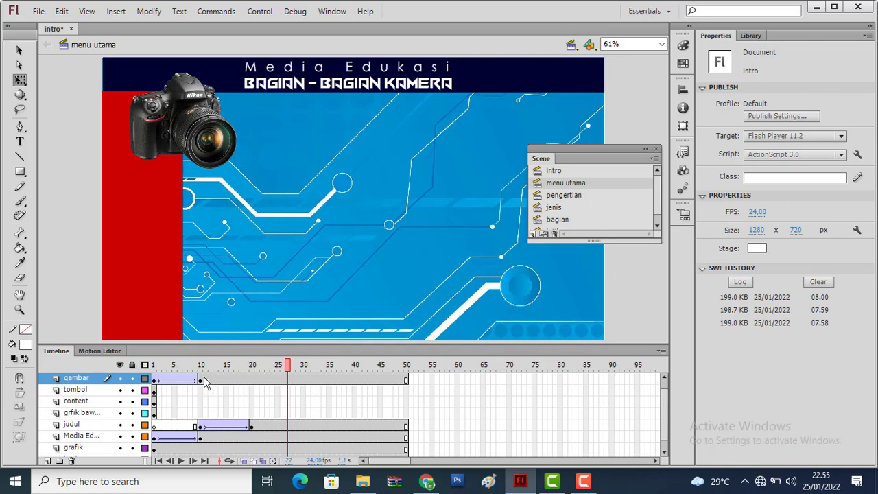
Add keyframes at frames 16 and 13 of the gambar layer, after the camera's growth tween
right_click(227, 381)
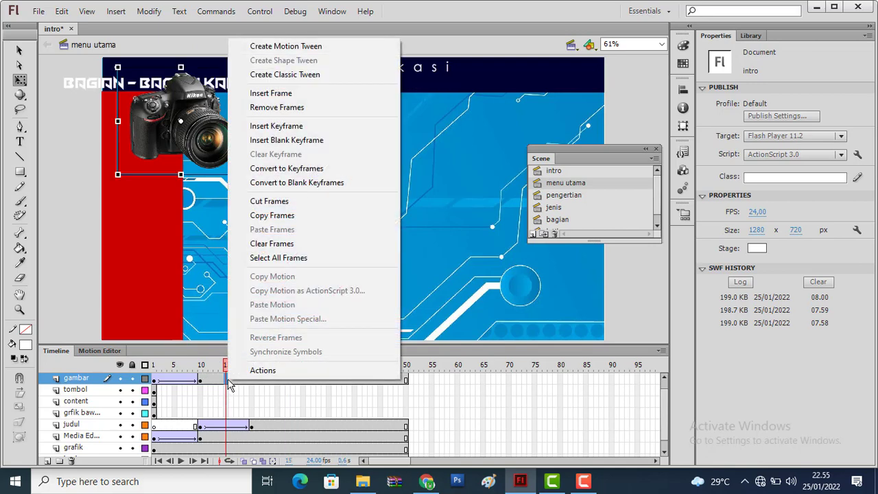
left_click(277, 126)
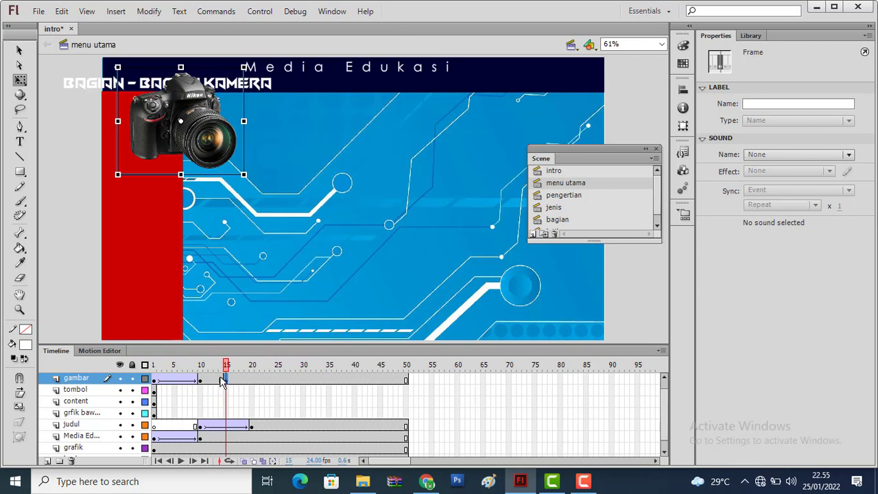
left_click_drag(229, 386, 233, 388)
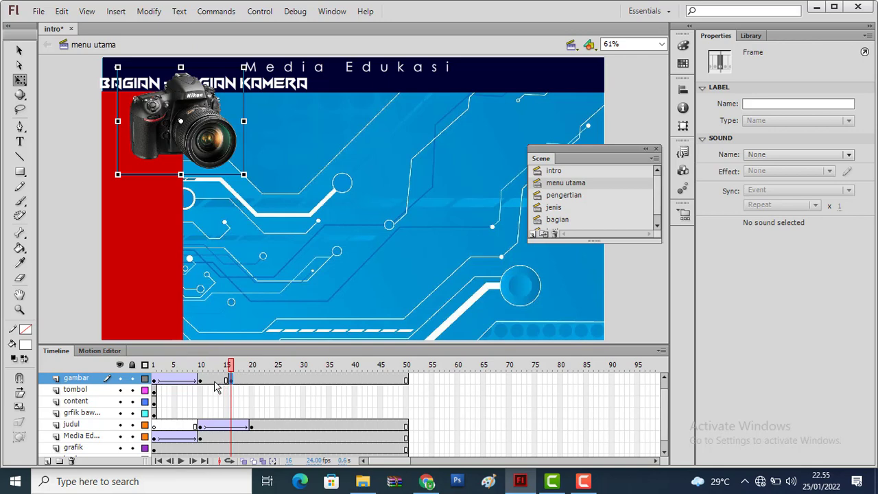
left_click(216, 387)
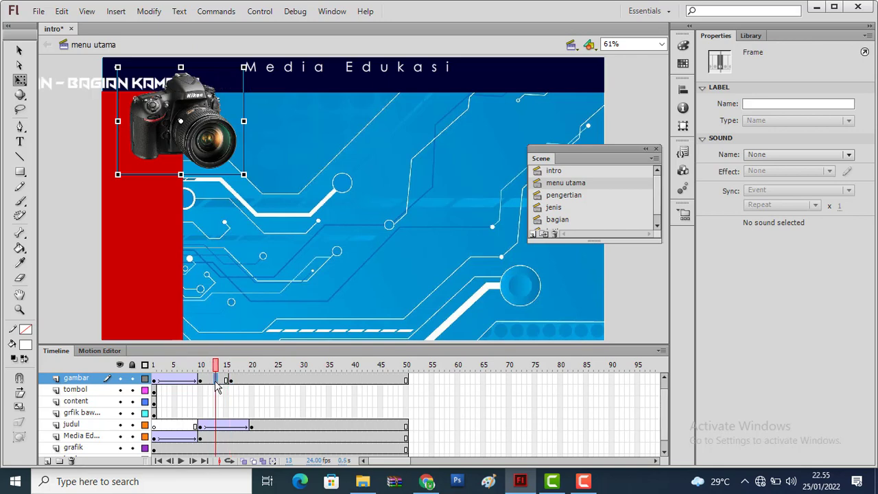
right_click(217, 386)
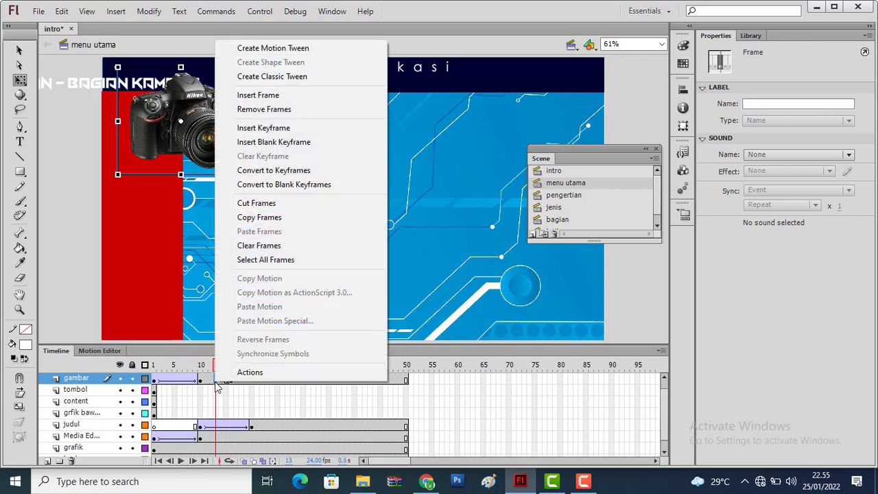
left_click(310, 128)
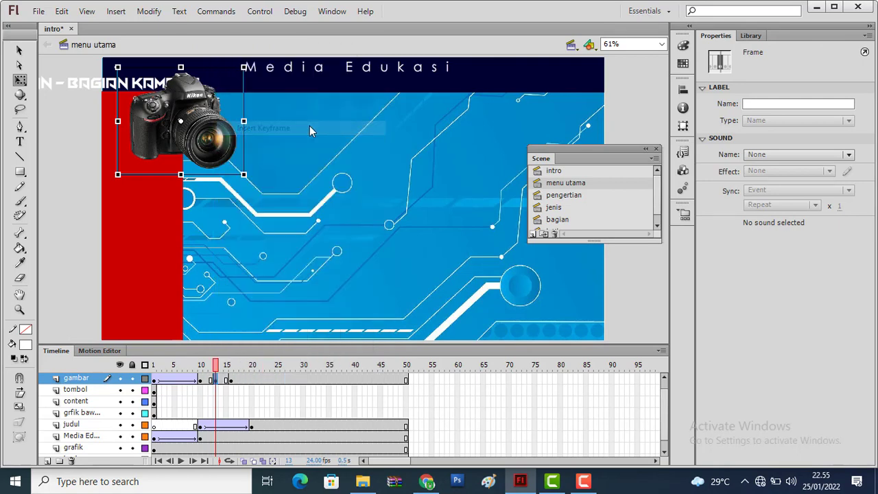
Shrink the camera at frame 13 of the gambar layer about its centre to about 275 × 233 px
left_click(200, 383)
left_click(217, 382)
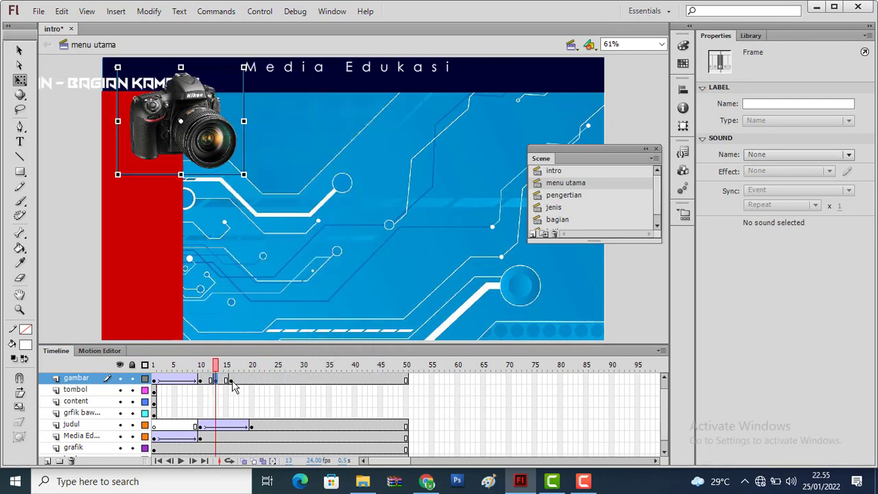
left_click(231, 381)
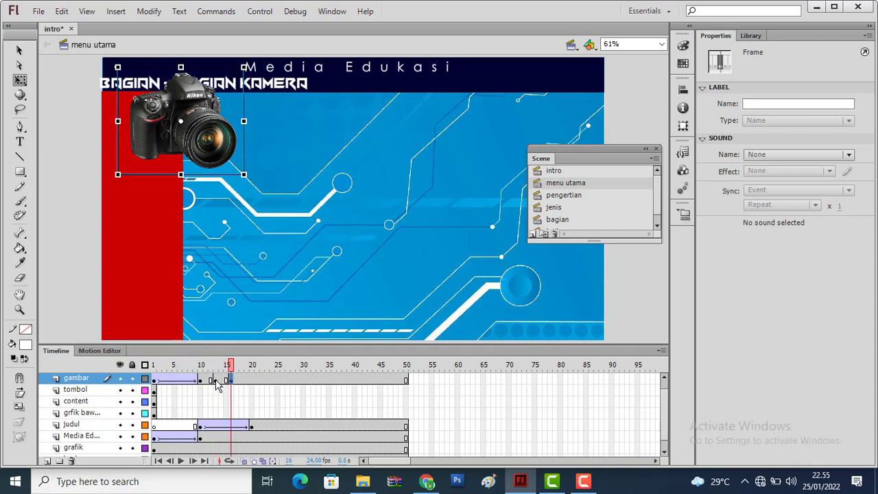
left_click(217, 382)
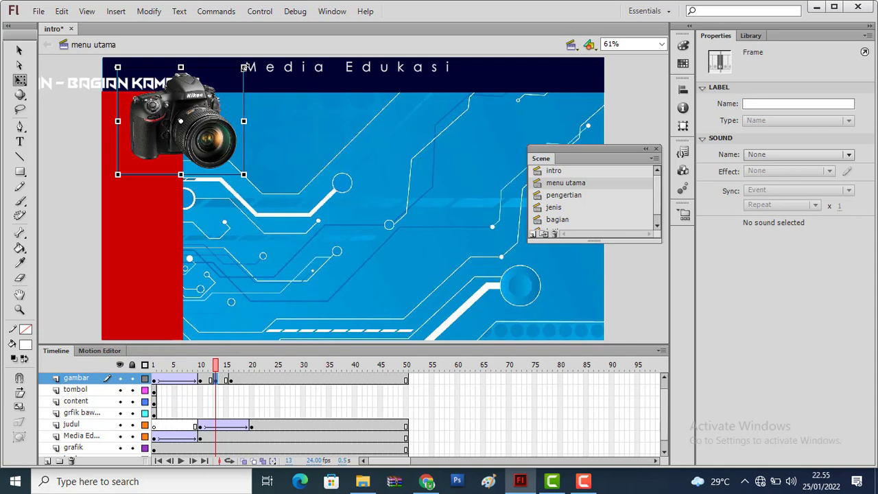
left_click_drag(243, 68, 235, 75)
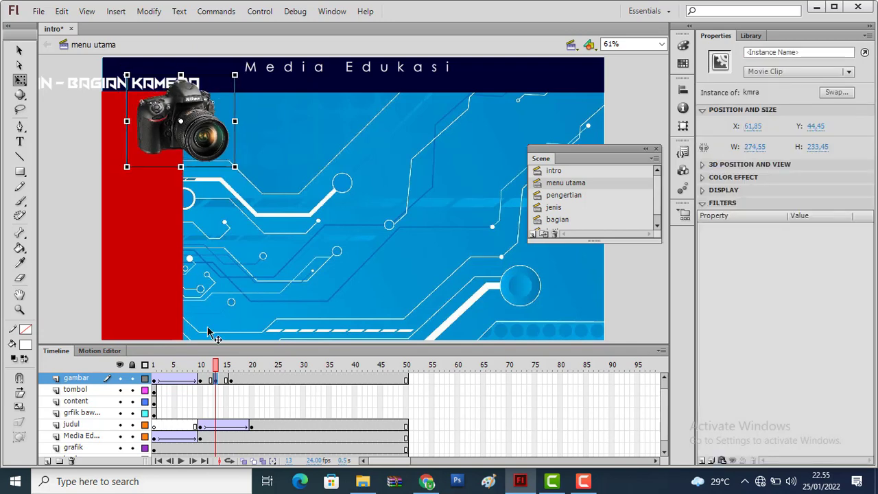
Create classic tweens between frames 10–13 and 13–16 of the gambar layer and preview the animation from frame 1
right_click(204, 382)
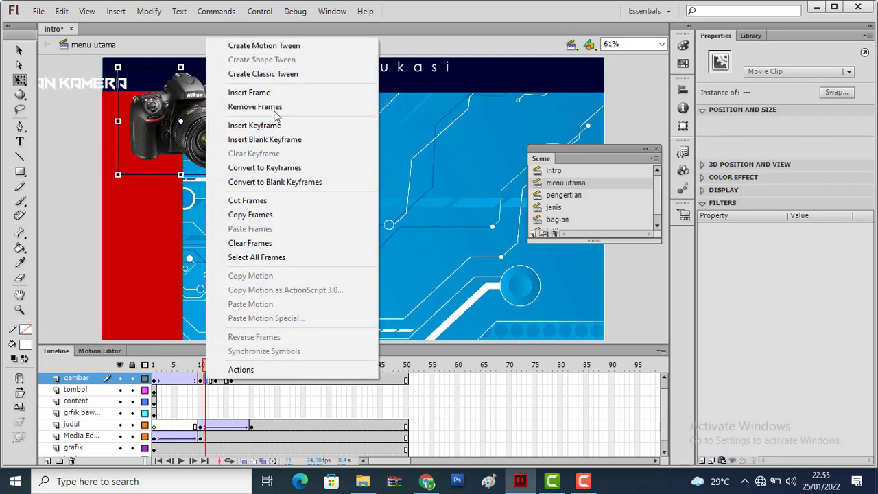
left_click(272, 74)
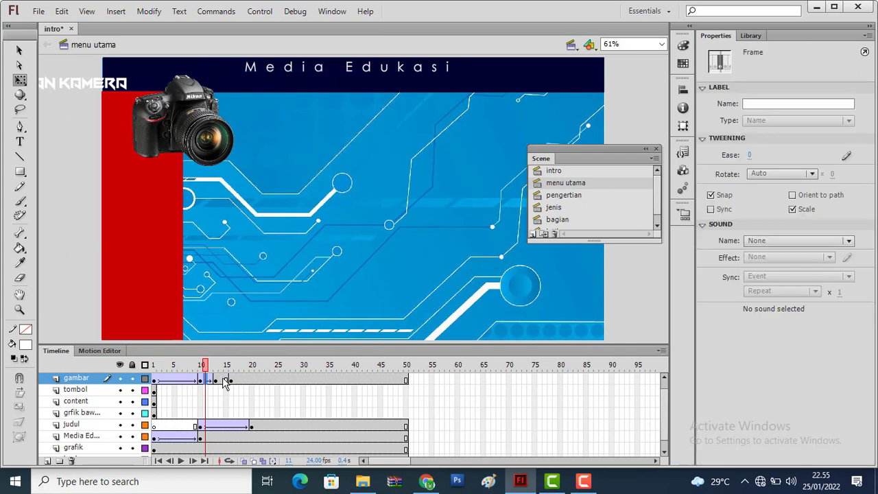
right_click(226, 382)
left_click(298, 73)
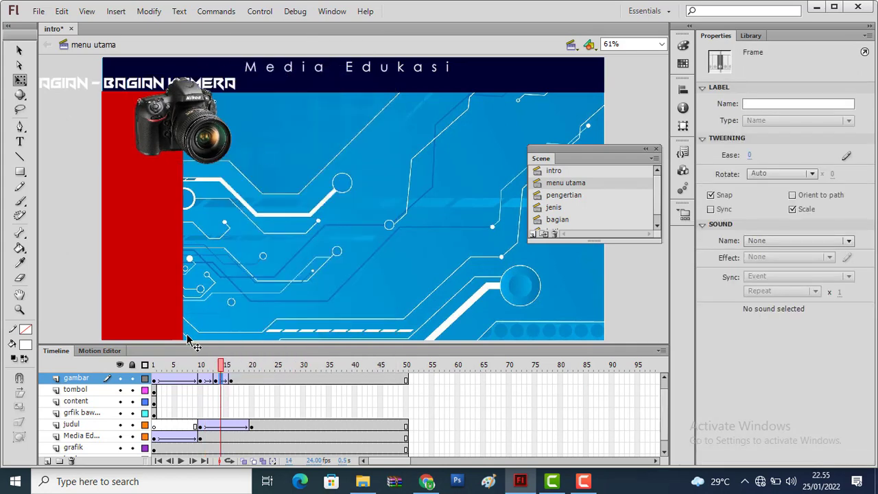
left_click_drag(224, 365, 143, 366)
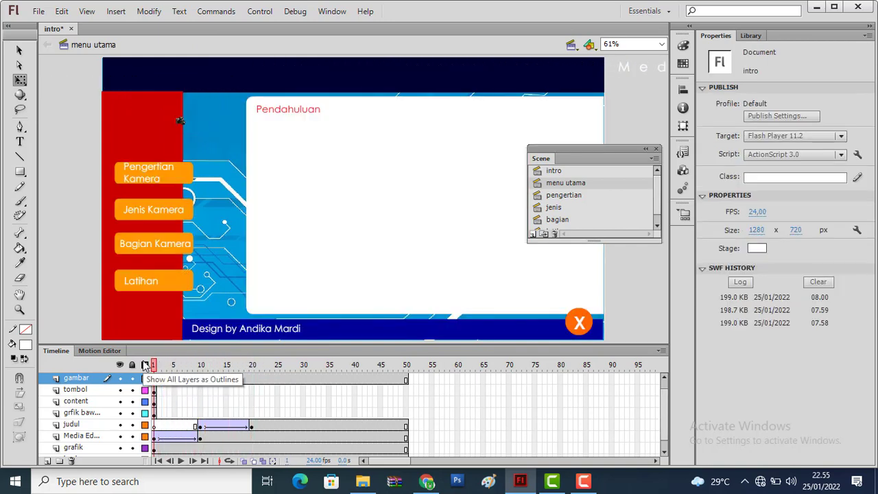
key("Return")
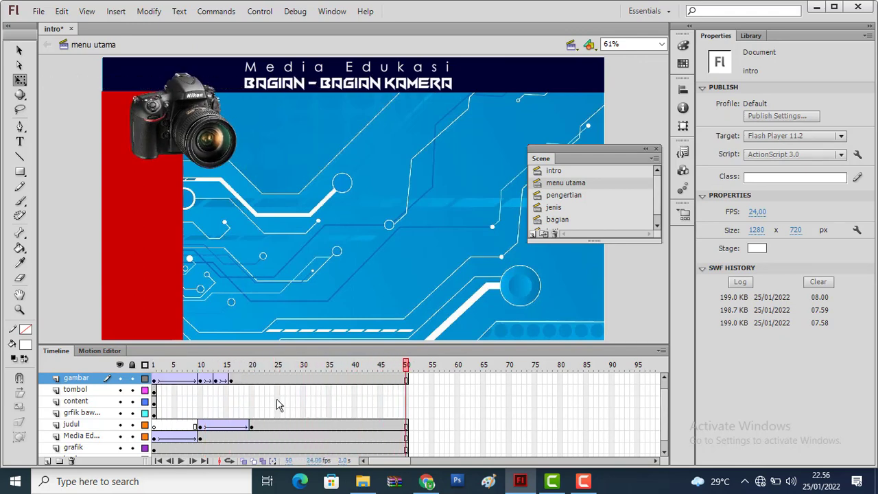
Distribute the Jenis Kamera, Bagian Kamera, Latihan and X buttons of the tombol layer to separate layers
left_click(155, 390)
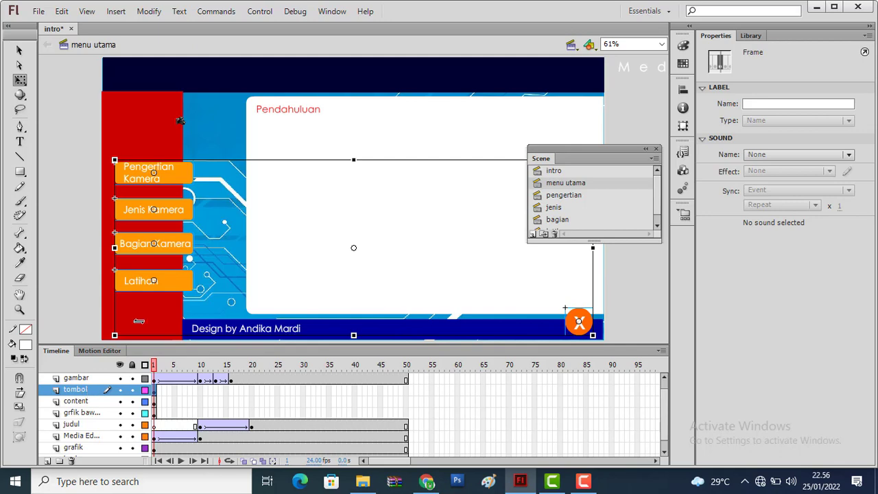
left_click(74, 225)
left_click(163, 210)
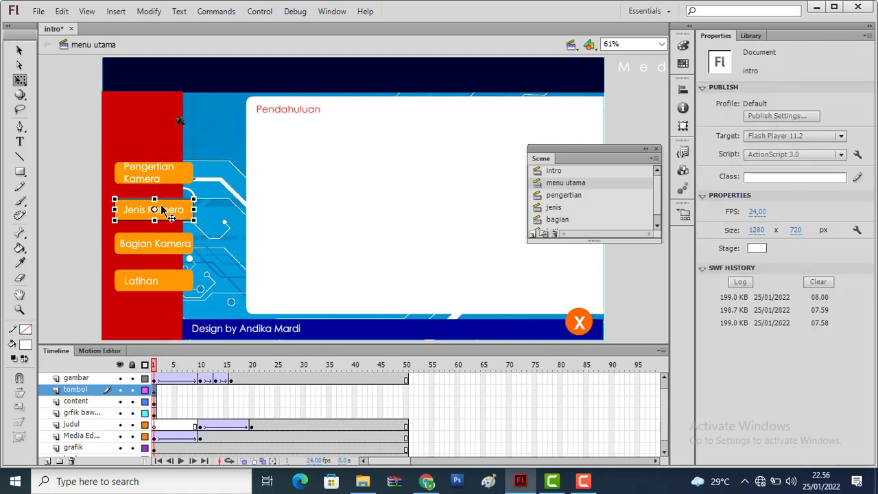
left_click(170, 253, "shift")
left_click(169, 288, "shift")
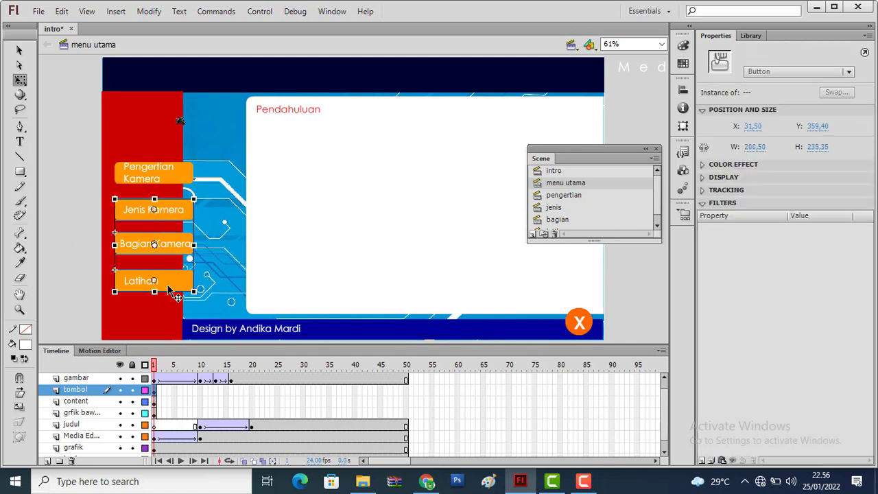
left_click(579, 324, "shift")
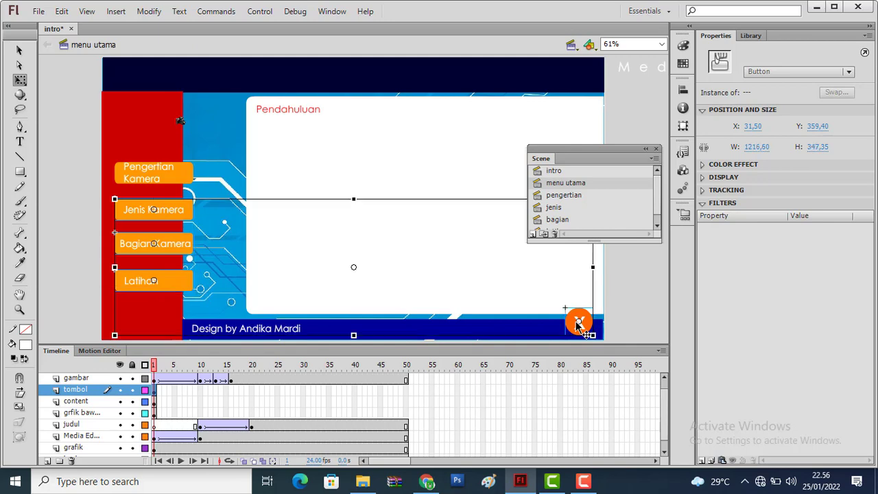
right_click(579, 324)
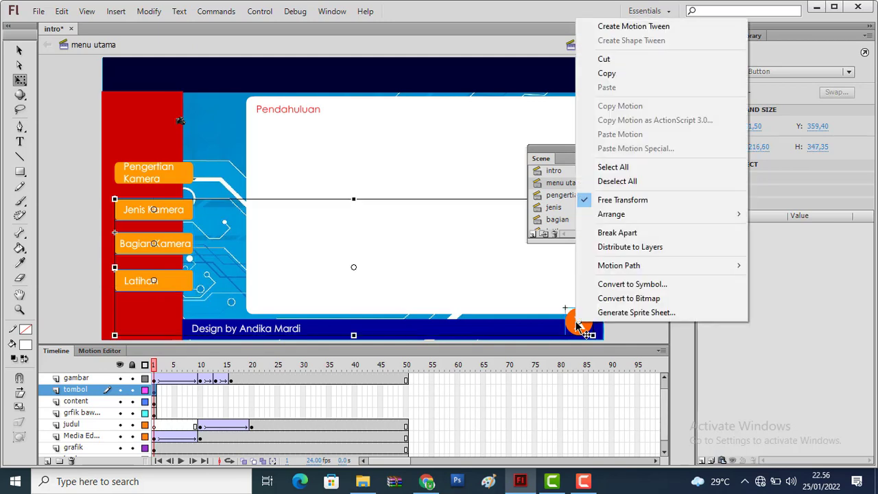
left_click(638, 247)
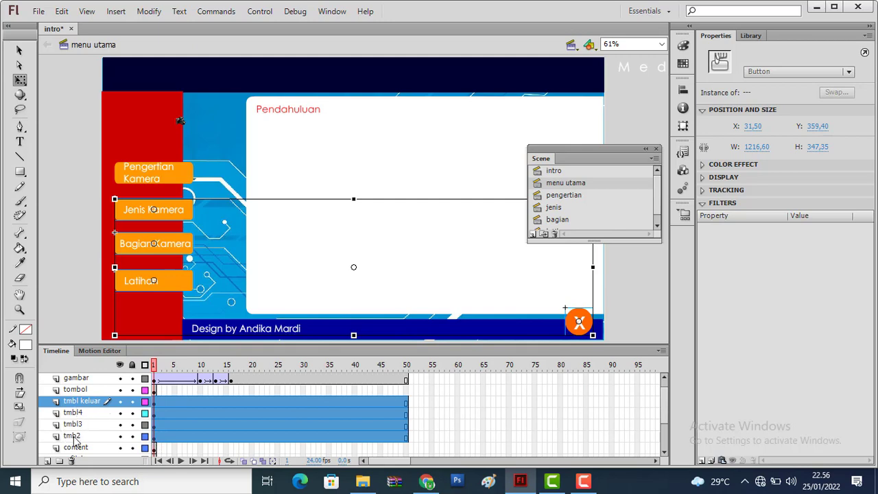
Check which button each of the tmbl keluar, tmbl4, tmbl3 and tmb2 layers holds at frame 1
left_click(204, 389)
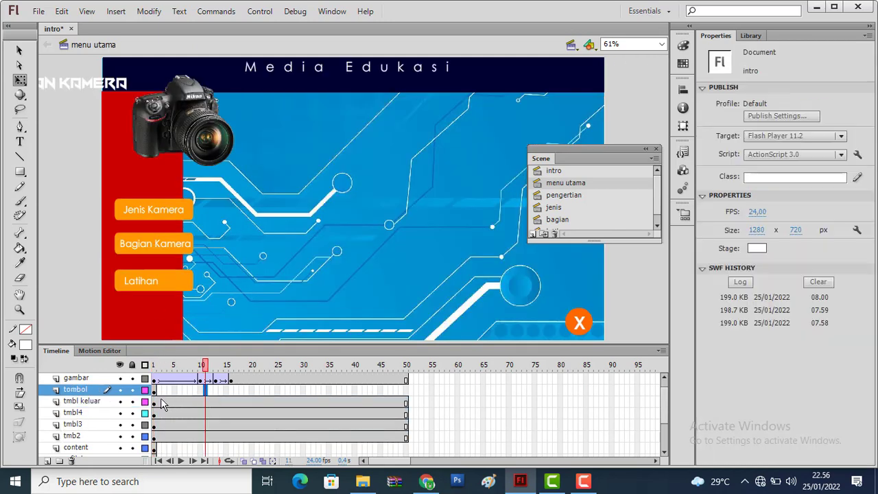
left_click(155, 404)
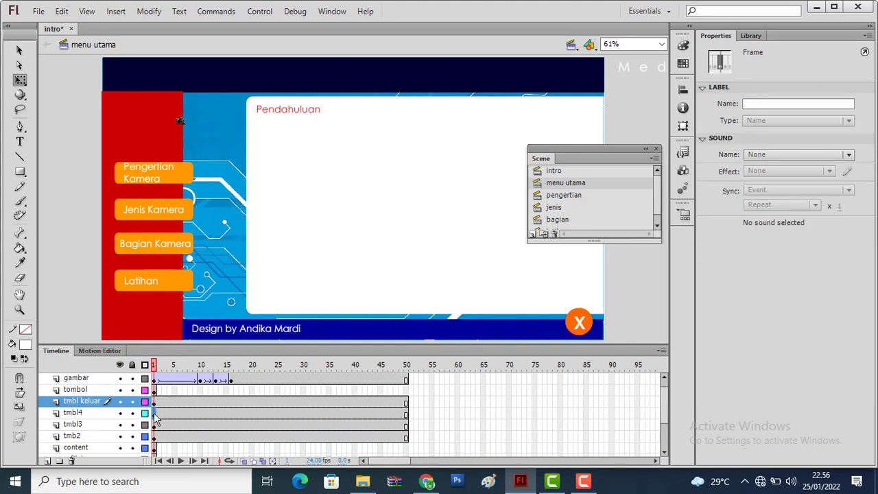
left_click(155, 414)
left_click(155, 425)
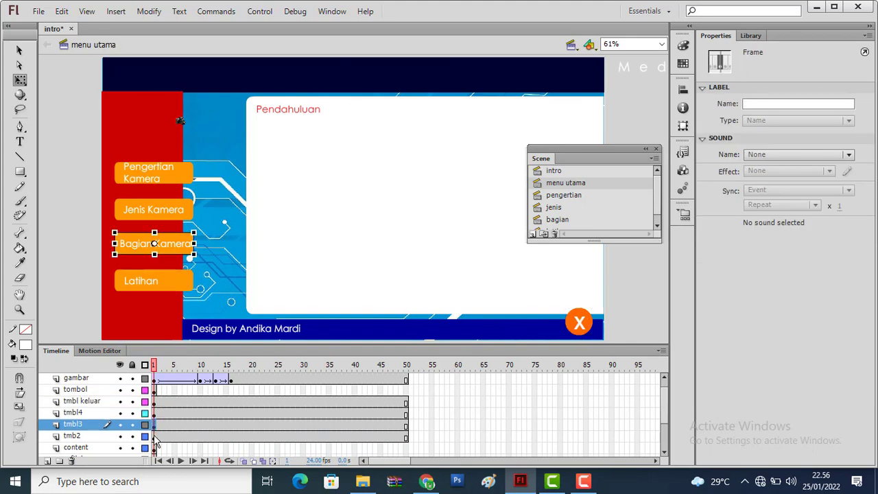
left_click(155, 437)
left_click(155, 404)
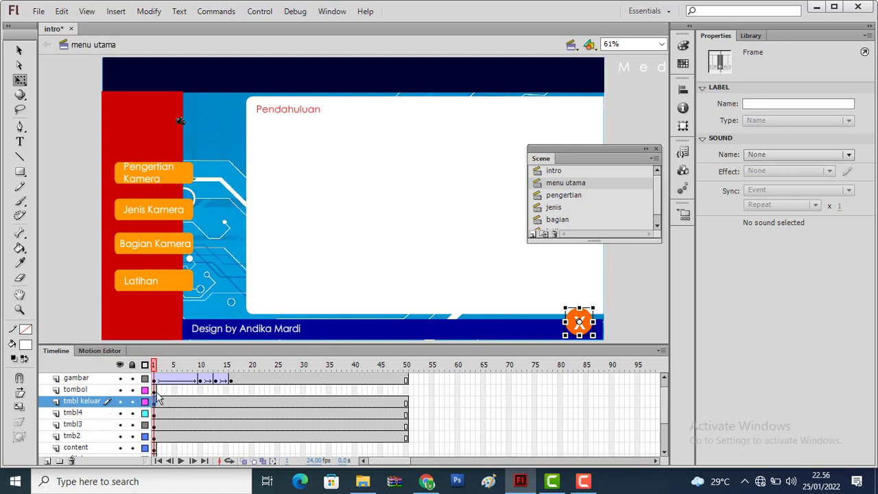
left_click(155, 390)
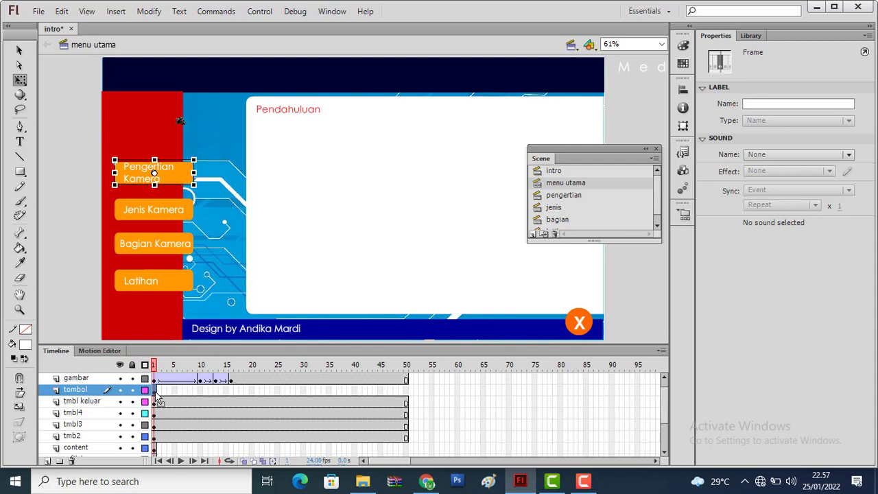
left_click_drag(157, 396, 203, 400)
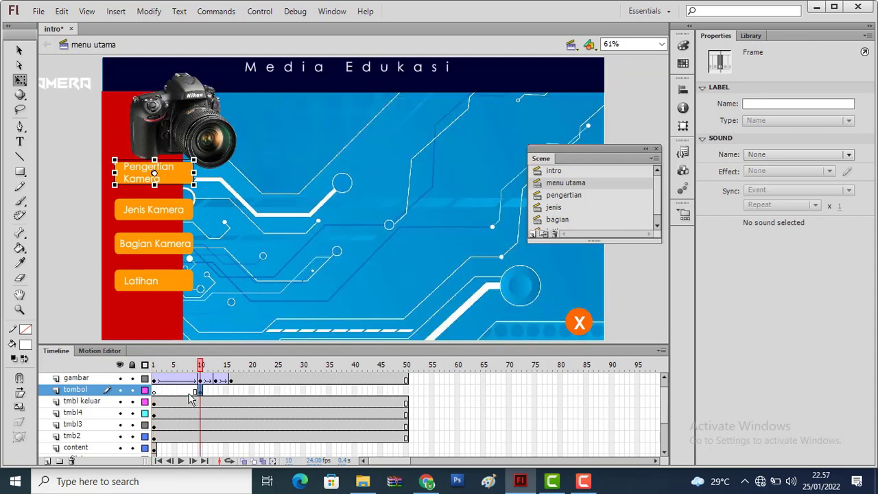
left_click(176, 392)
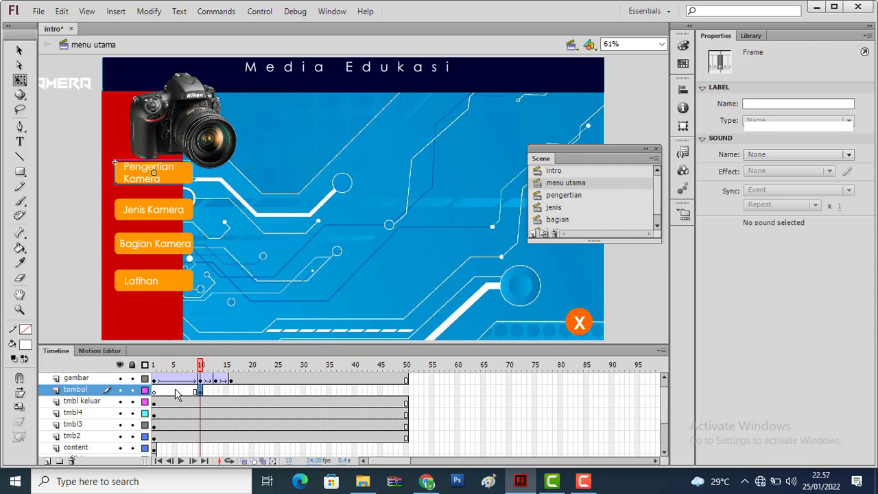
key("ctrl+z")
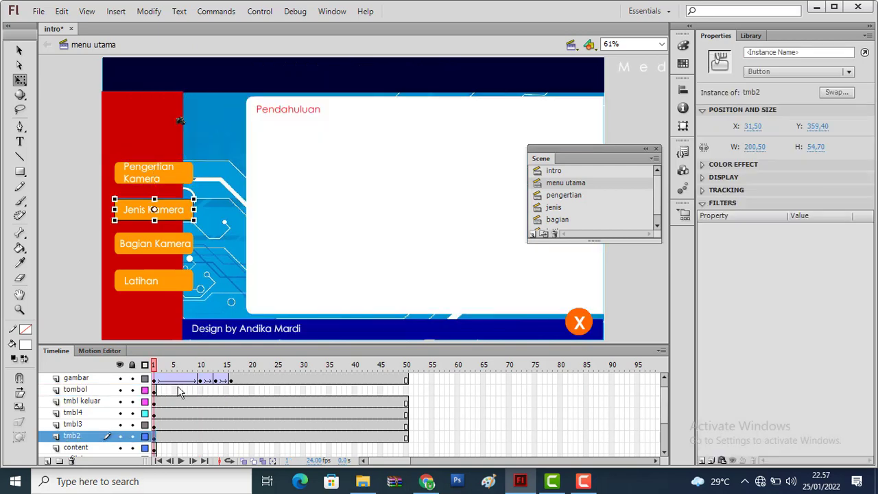
Move the tombol layer's first keyframe to frame 10 and insert another keyframe at frame 20
left_click(155, 390)
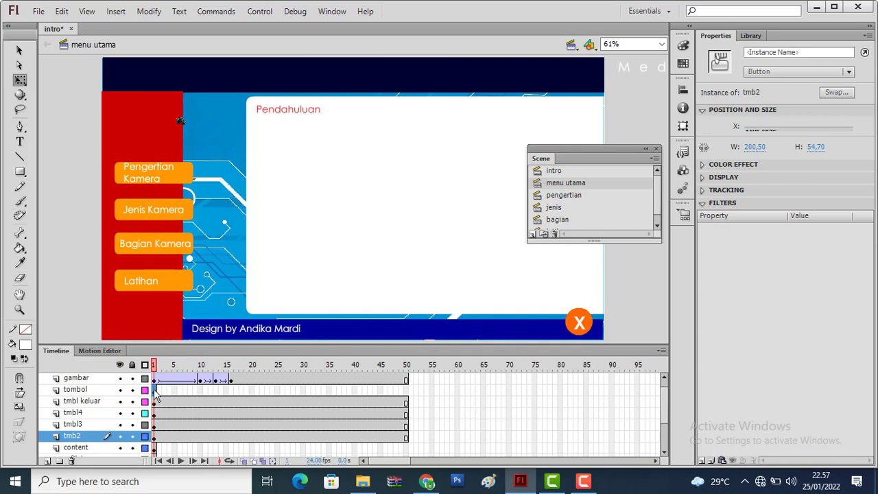
left_click(190, 390)
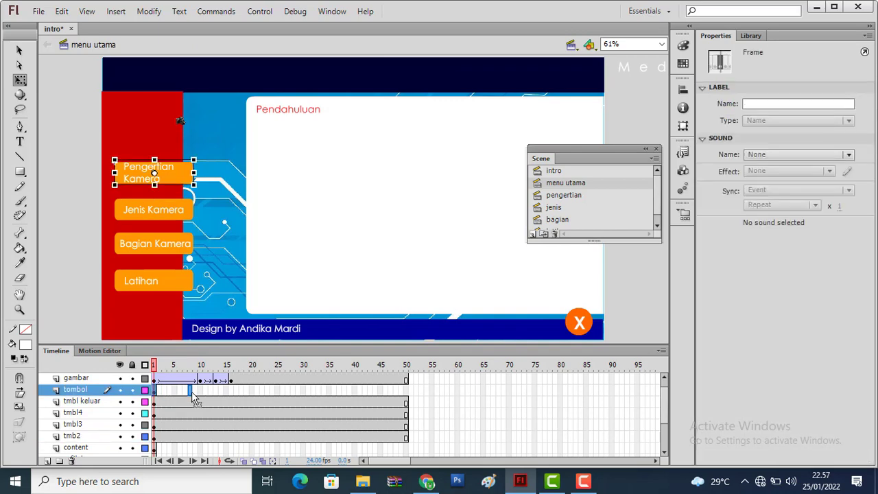
left_click(199, 389)
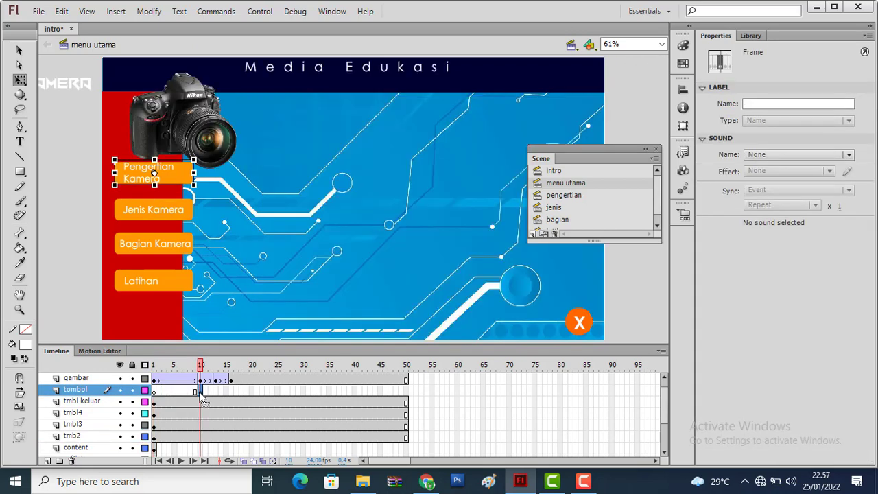
right_click(251, 395)
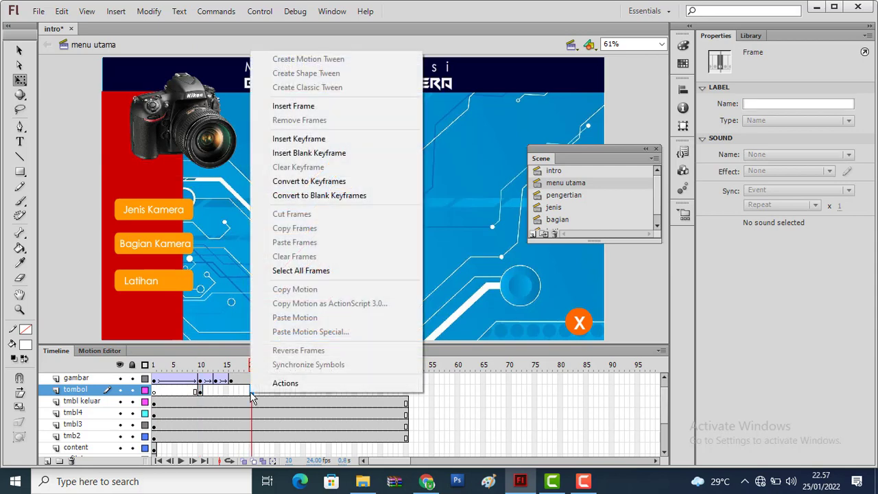
left_click(307, 142)
left_click(197, 394)
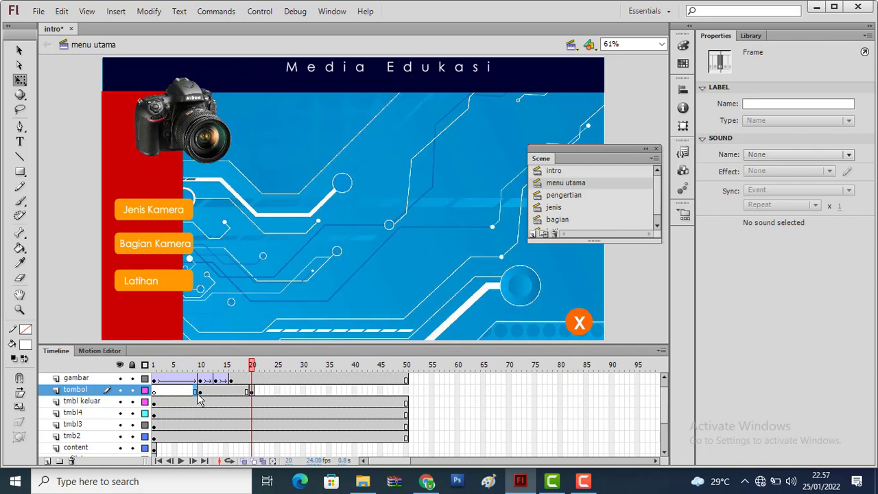
left_click(251, 392)
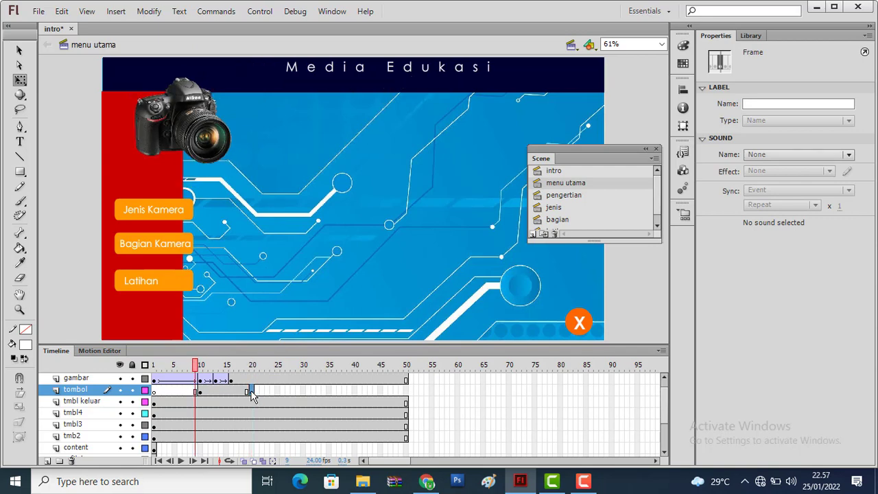
Move the Pengertian Kamera button at frame 10 off the stage's left side, to about X -247, Y 272
left_click(200, 393)
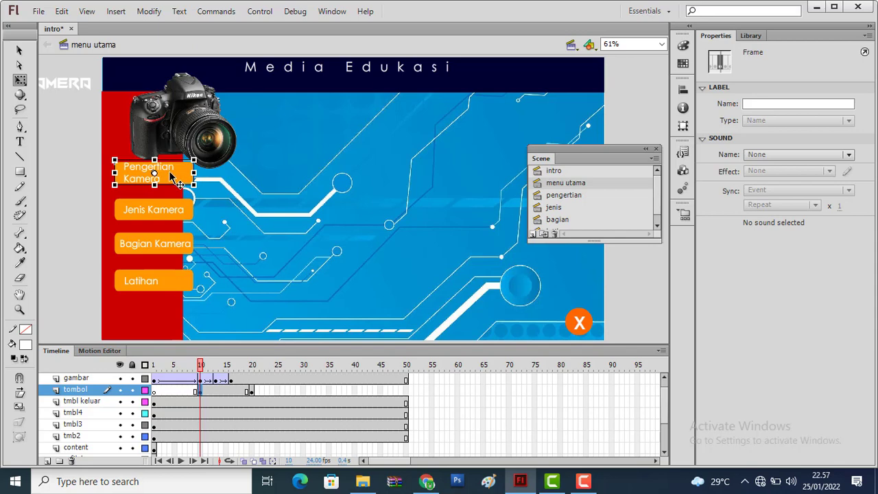
left_click_drag(173, 163, 141, 160)
key("ctrl+z")
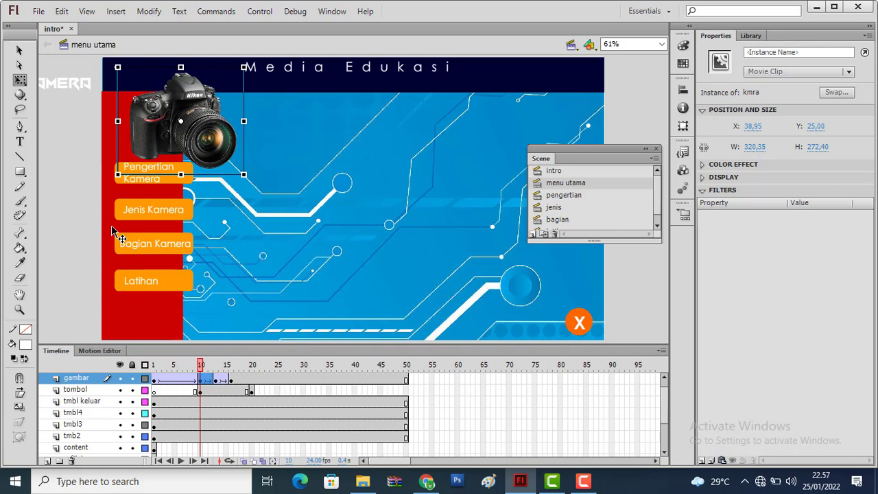
left_click(174, 184)
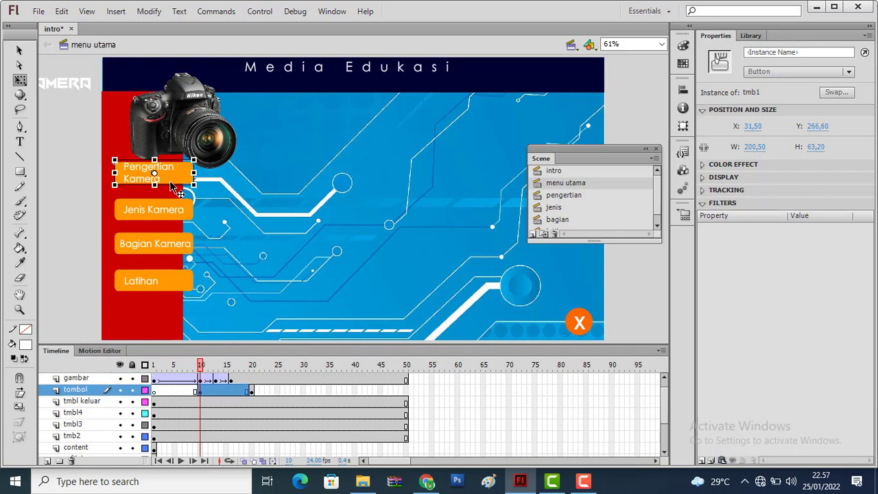
left_click_drag(171, 183, 61, 185)
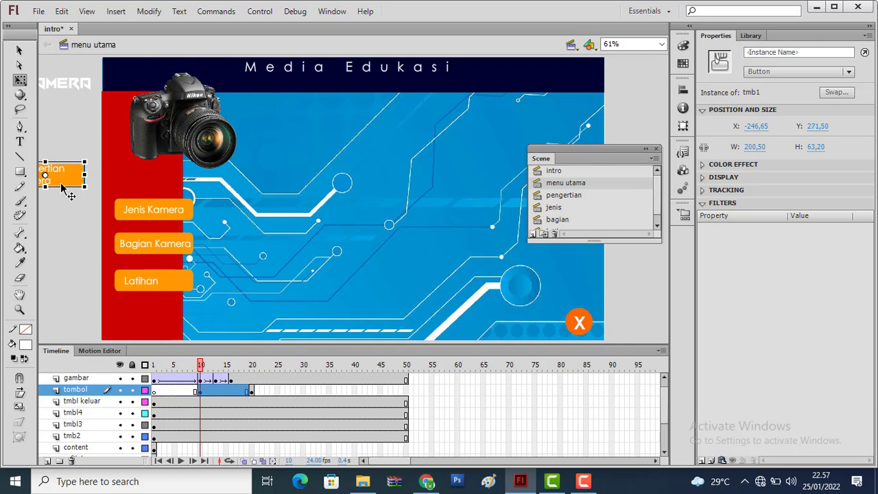
left_click(70, 212)
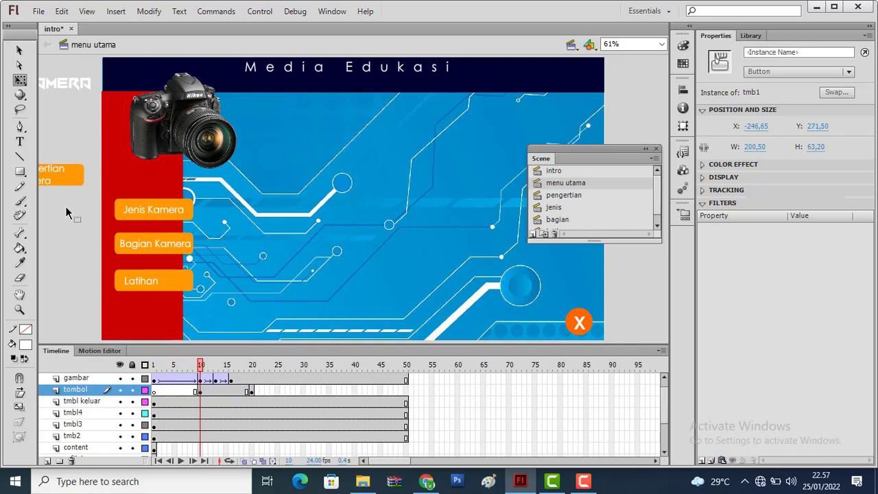
Create a classic tween between frames 10 and 20 of the tombol layer and preview the button sliding in
right_click(225, 392)
left_click(291, 87)
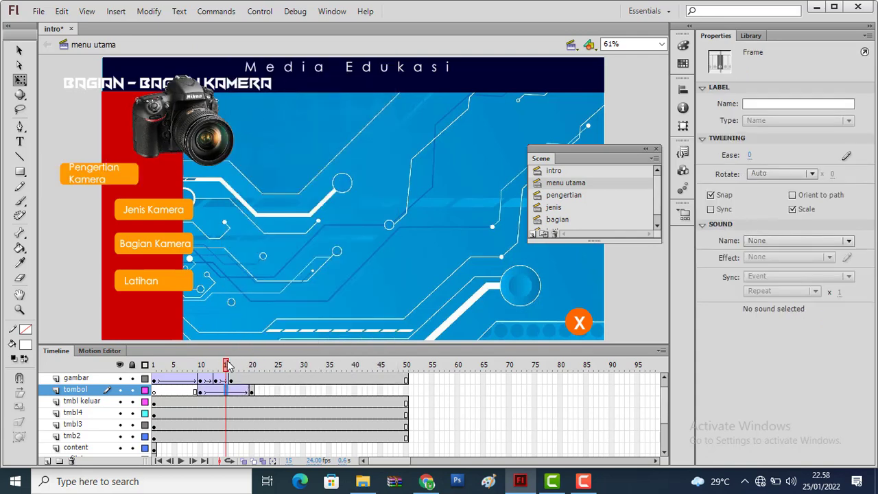
left_click_drag(229, 366, 252, 372)
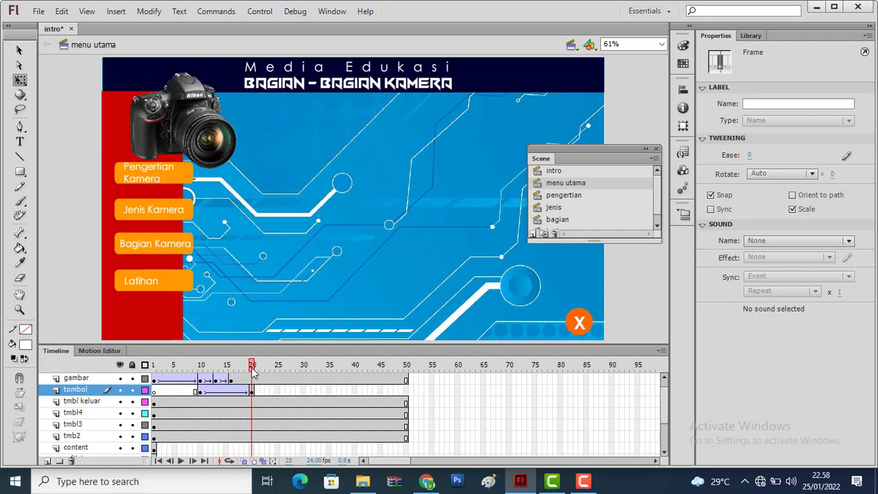
Extend the tombol layer with frames up to frame 50
right_click(405, 397)
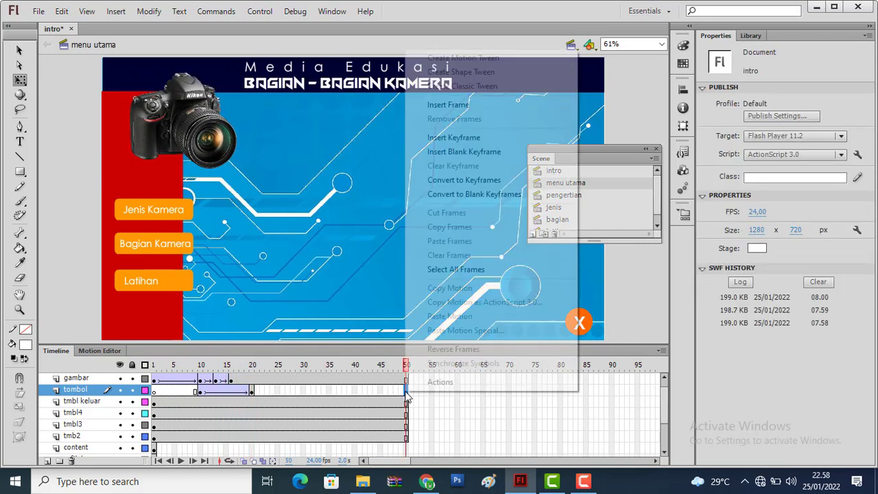
left_click(464, 111)
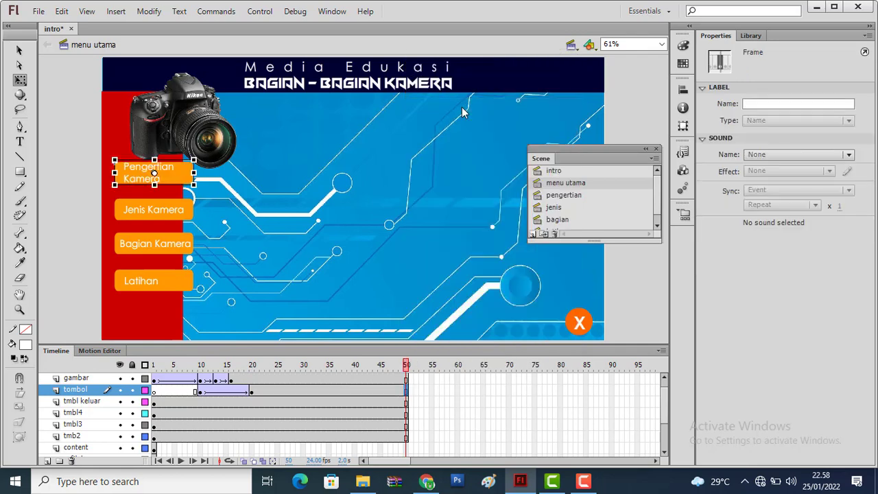
Move the tmb2 layer's first keyframe to frame 16 and insert another keyframe at frame 25
left_click(175, 223)
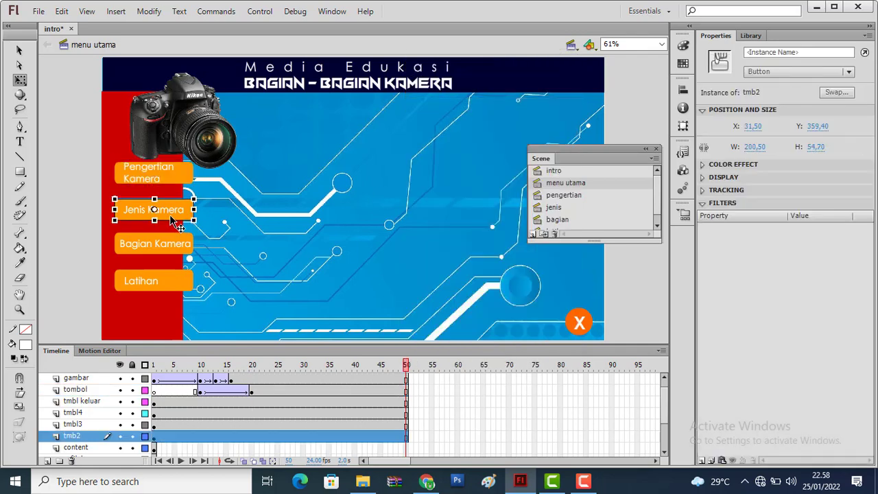
left_click(155, 439)
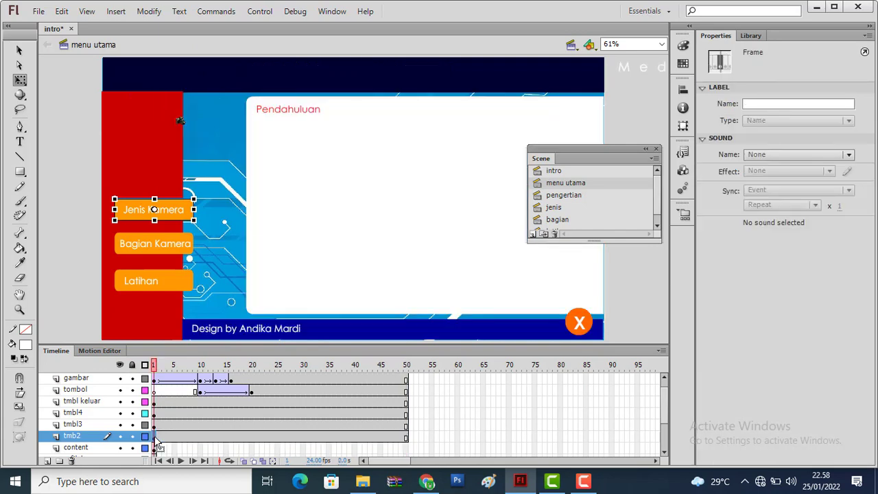
left_click_drag(156, 442, 235, 444)
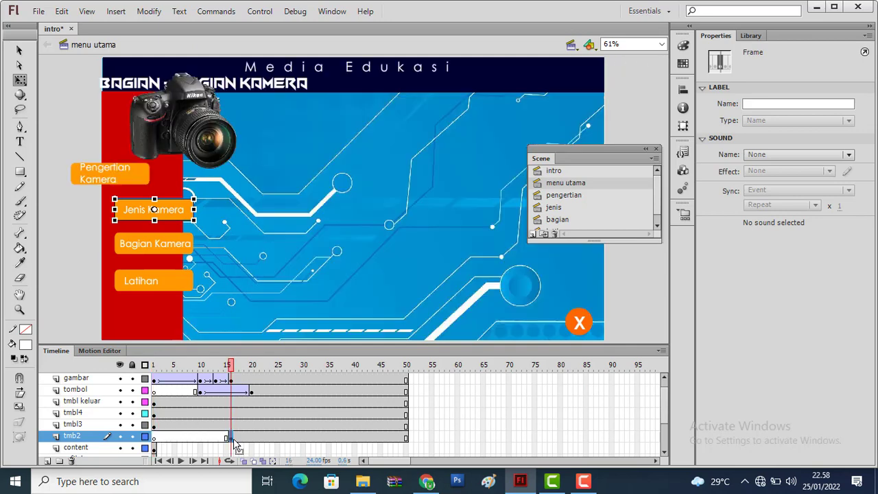
right_click(280, 443)
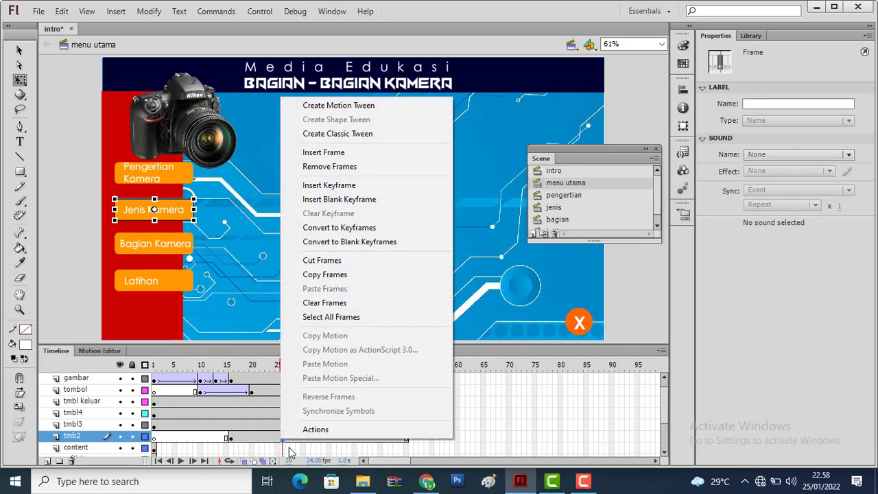
key("Escape")
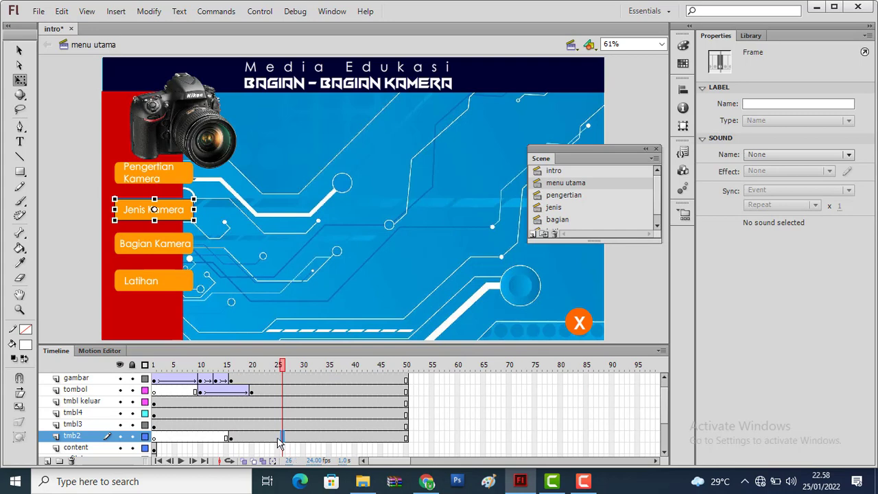
right_click(279, 440)
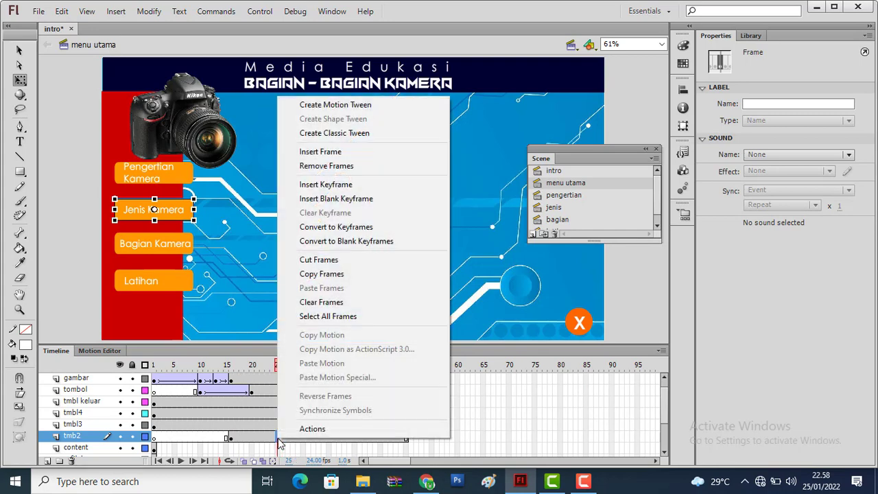
left_click(329, 185)
Move the Jenis Kamera button at frame 16 off the stage's left side, about X -217, and classic-tween tmb2 from frame 16 to 25
left_click(231, 439)
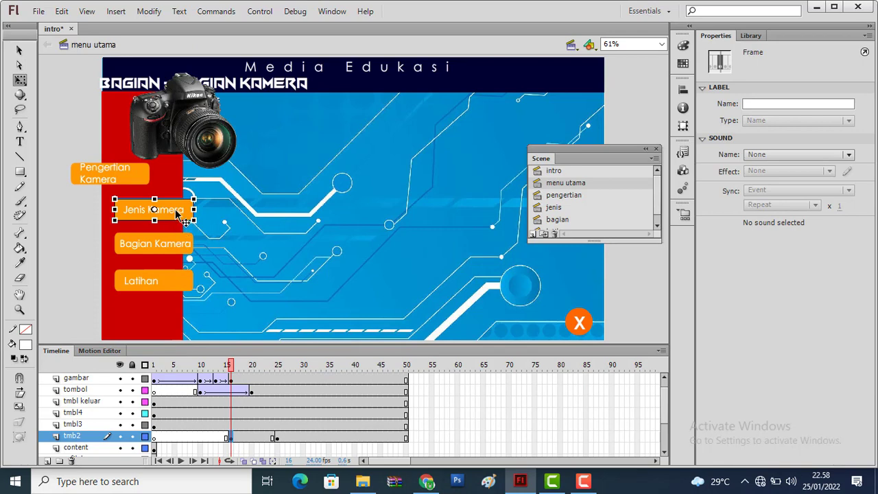
left_click_drag(176, 215, 79, 215)
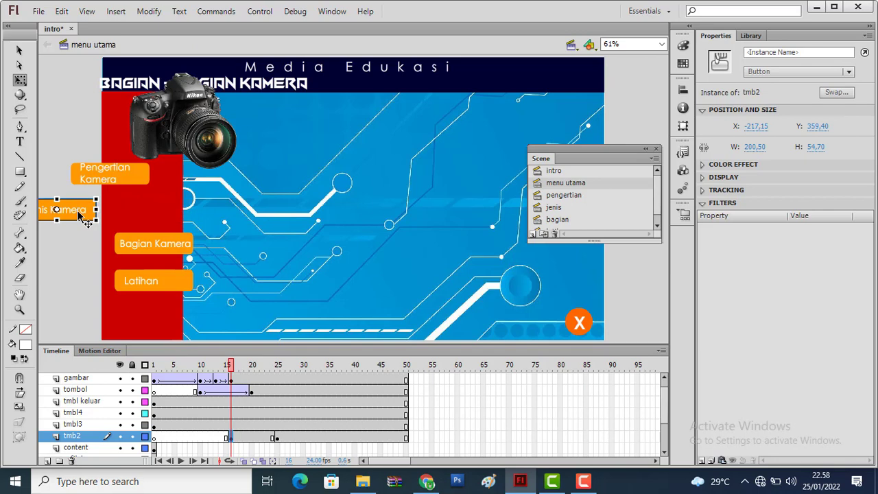
right_click(261, 438)
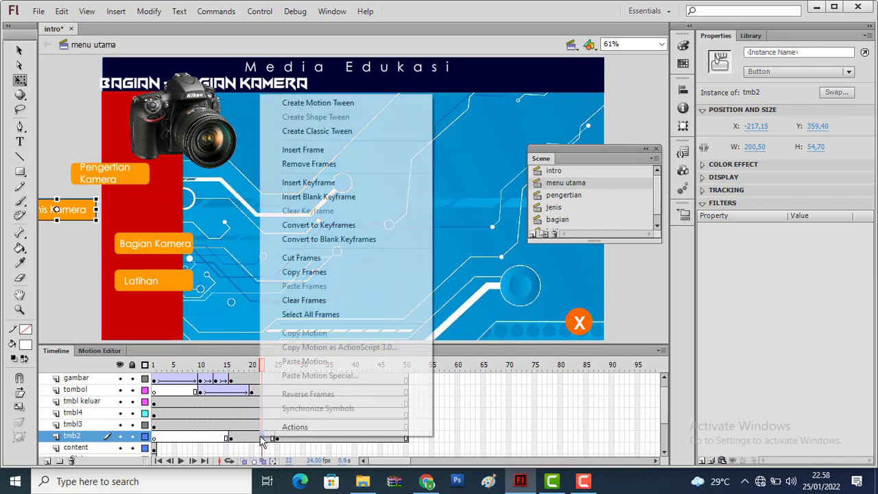
left_click(330, 131)
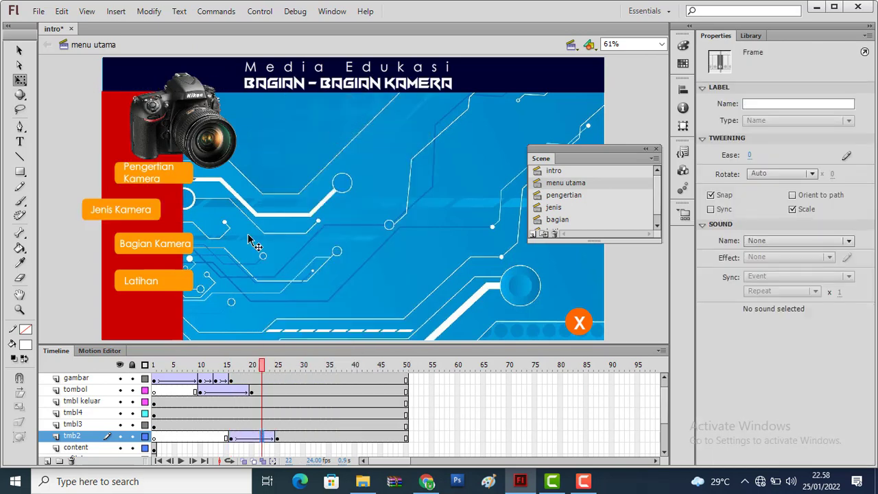
Move the tmbl3 layer's first keyframe to frame 20 and insert another keyframe at frame 30
left_click(154, 426)
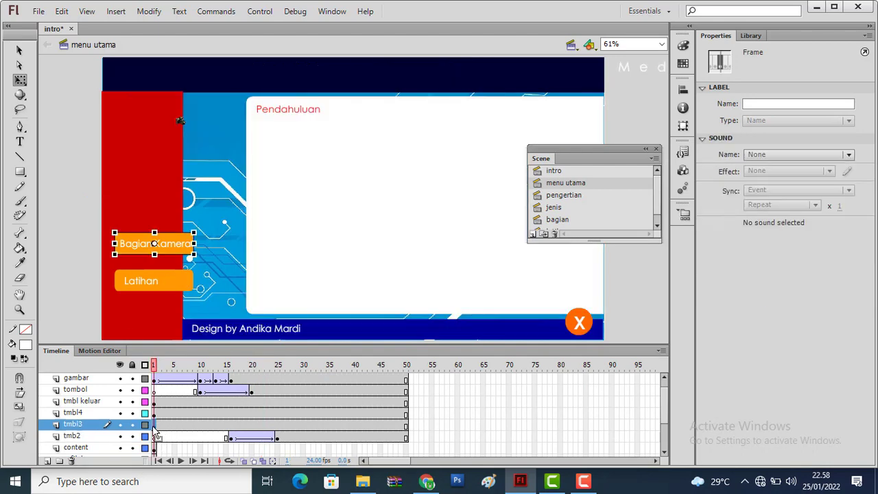
left_click(253, 425)
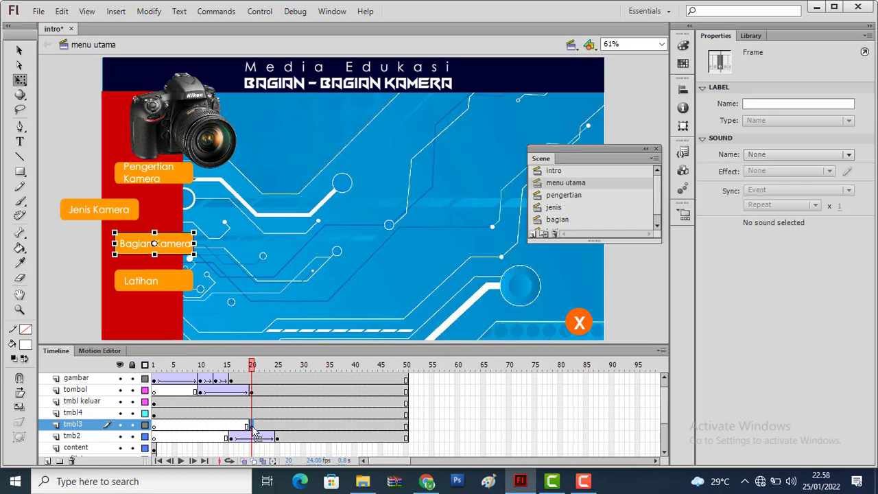
right_click(302, 424)
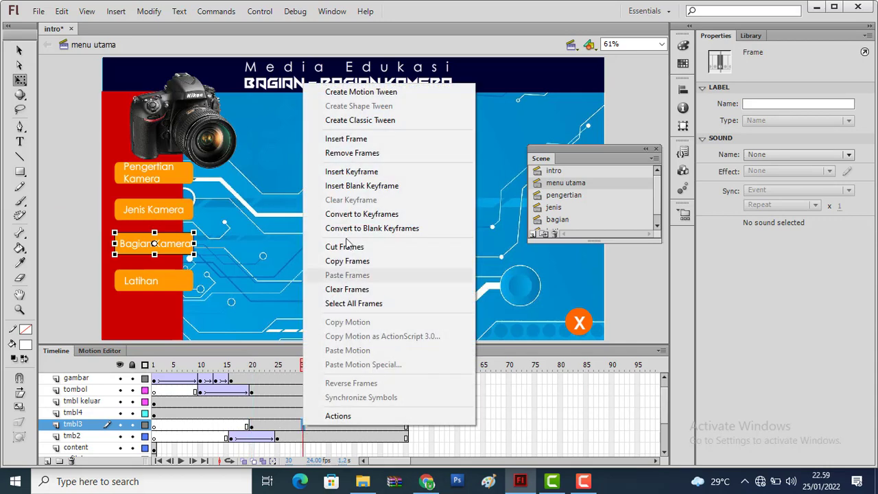
left_click(353, 172)
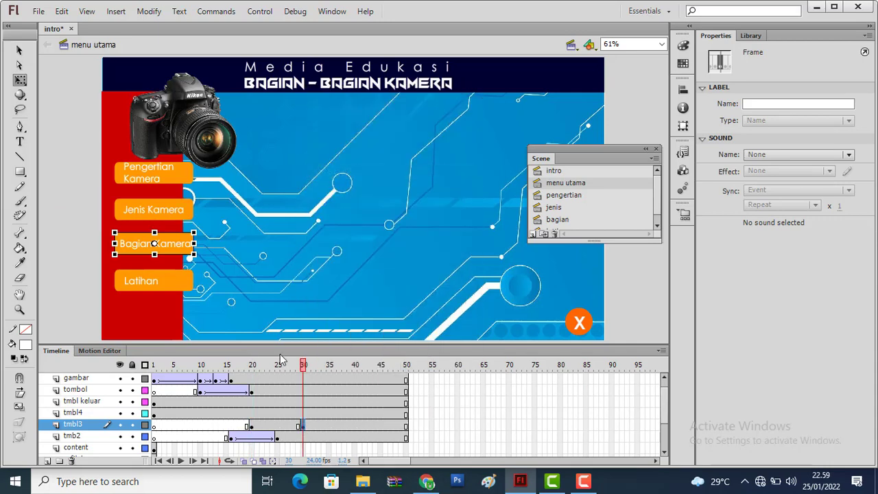
Move the Bagian Kamera button at frame 20 off the stage's left side, about X -222, and classic-tween tmbl3 from frame 20 to 30
left_click(251, 426)
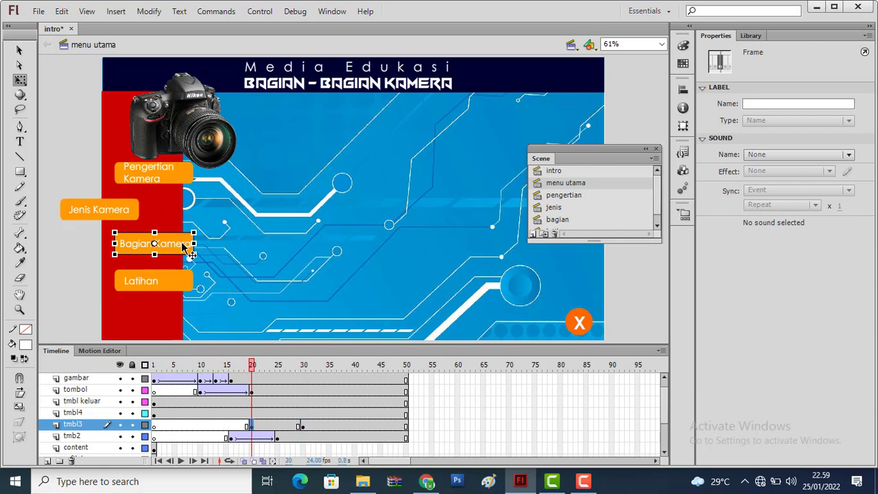
left_click_drag(185, 247, 87, 249)
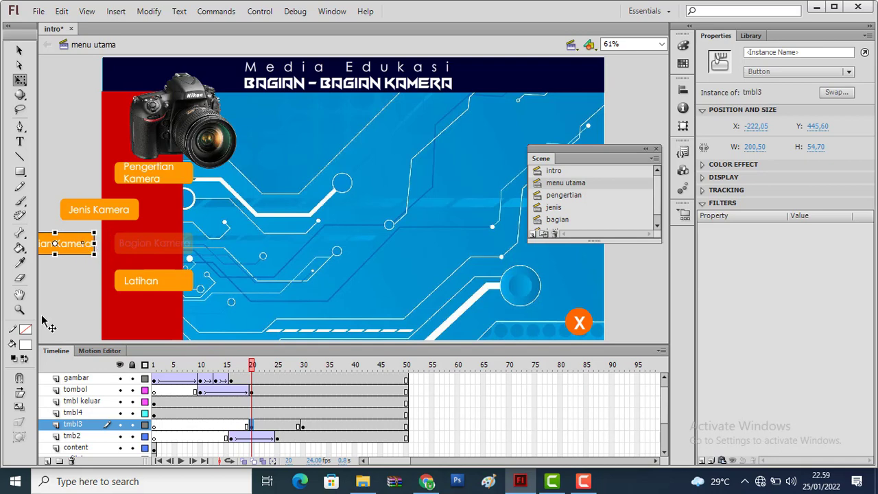
right_click(285, 426)
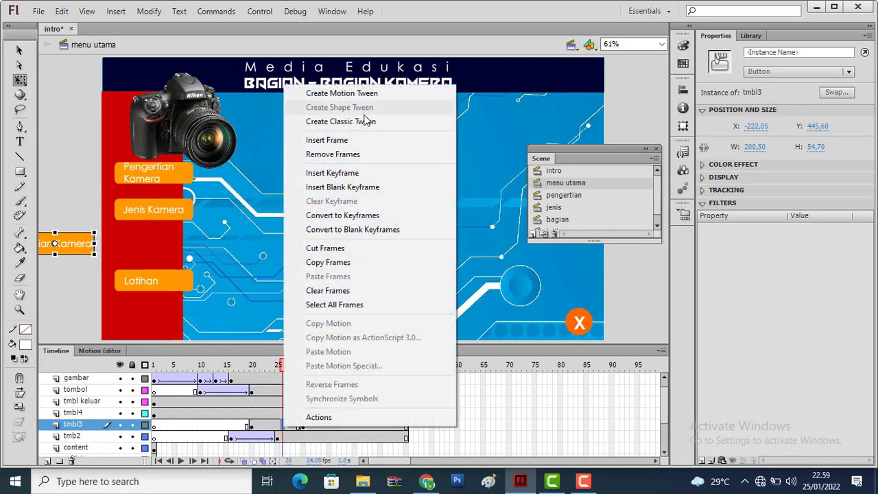
left_click(366, 121)
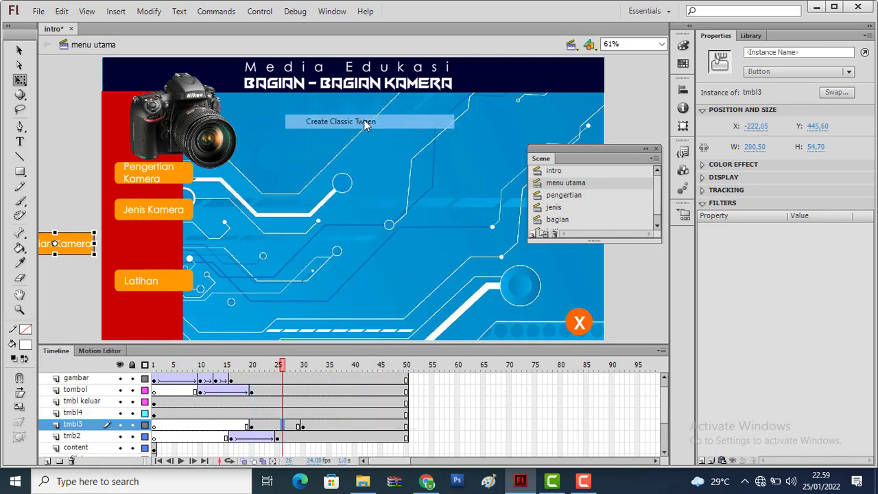
Move the tmbl4 layer's first keyframe to frame 25 and insert another keyframe at frame 35
left_click(154, 414)
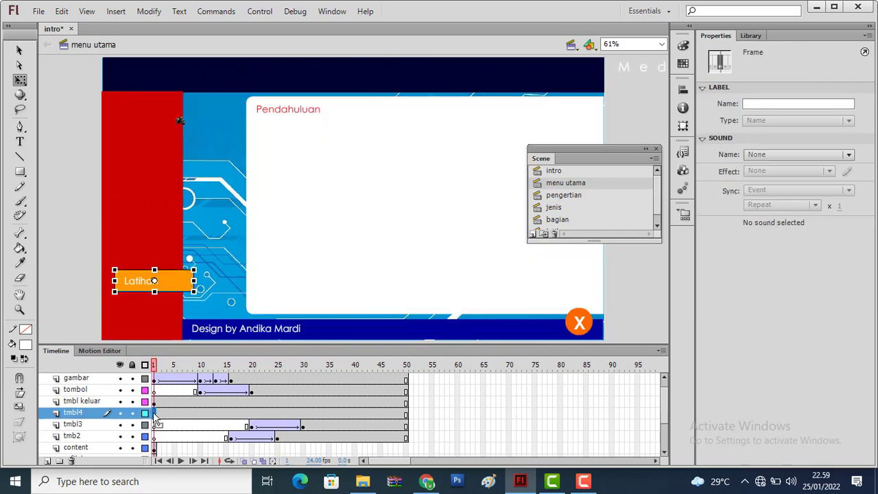
left_click_drag(156, 417, 279, 418)
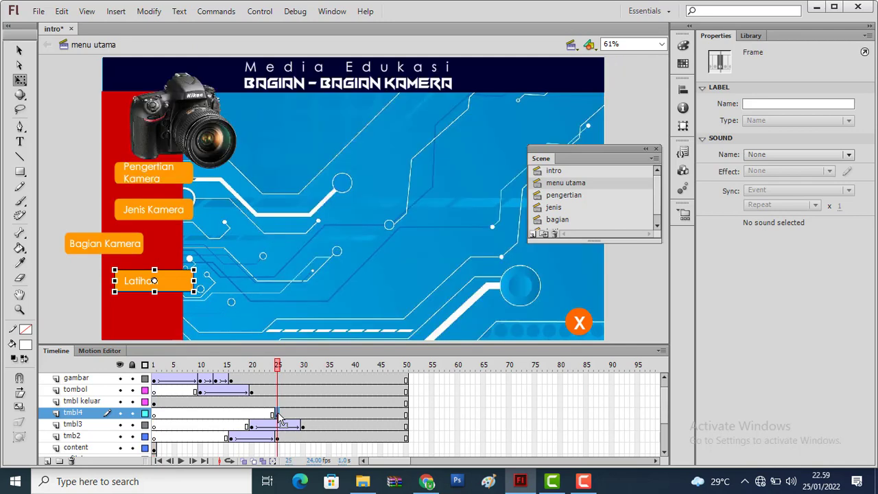
left_click(333, 416)
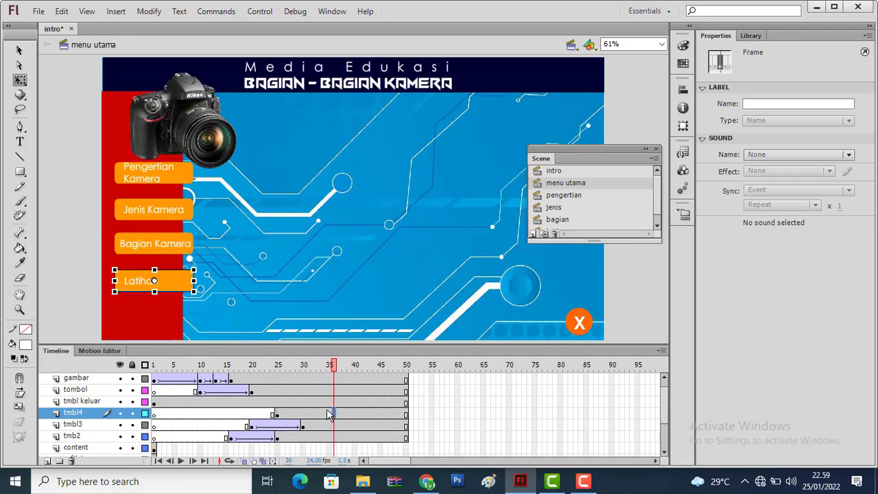
right_click(329, 412)
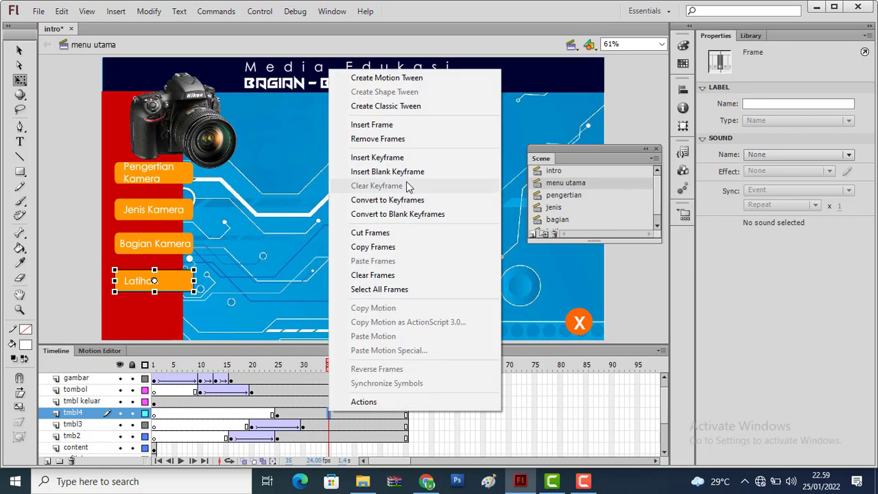
left_click(408, 157)
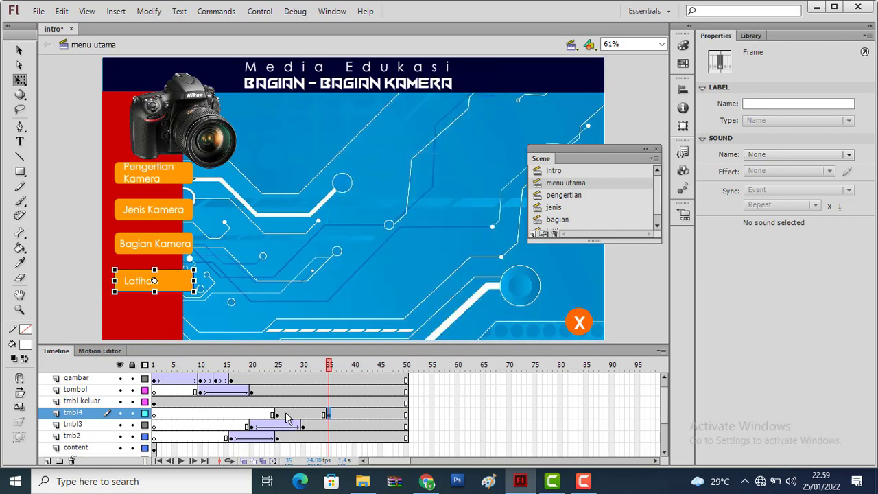
Move the Latihan button at frame 25 off the stage's left side, about X -214, and classic-tween tmbl4 from frame 25 to 35
left_click(278, 415)
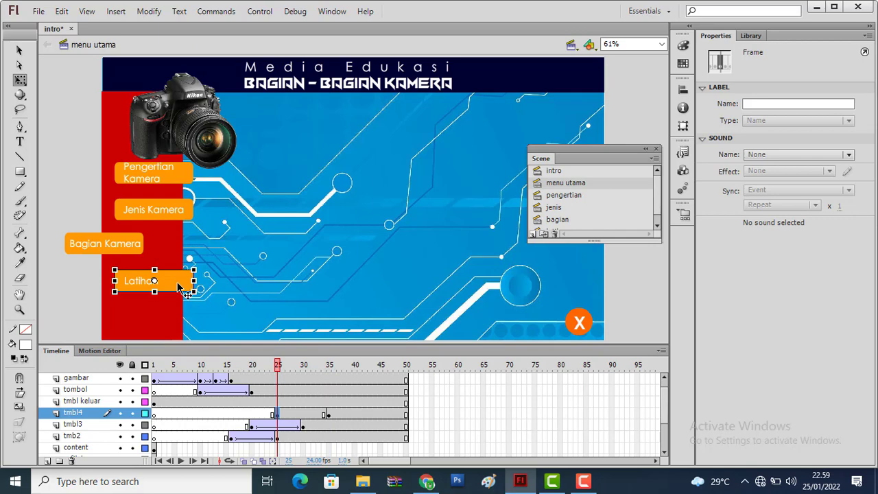
left_click_drag(178, 285, 82, 287)
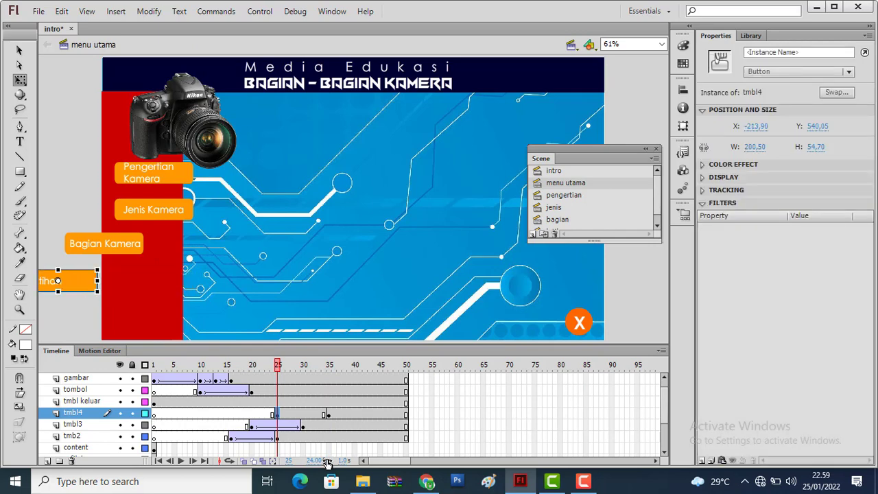
right_click(308, 416)
left_click(365, 111)
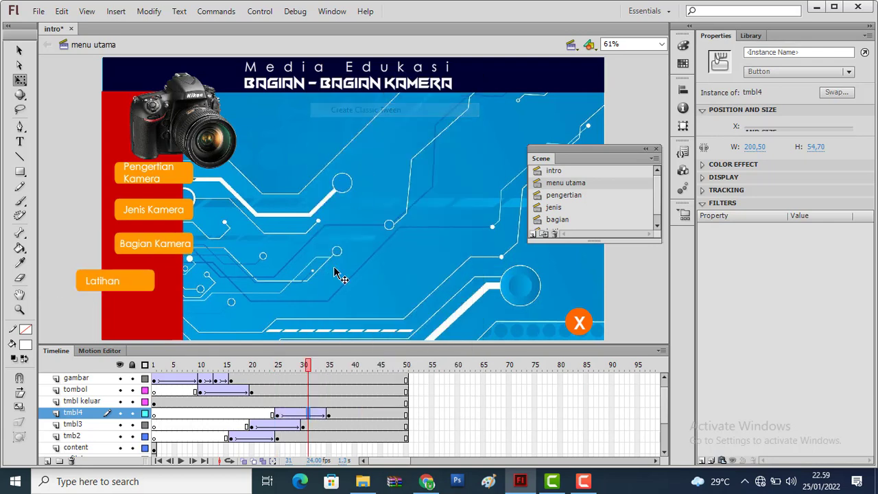
left_click_drag(309, 369, 330, 369)
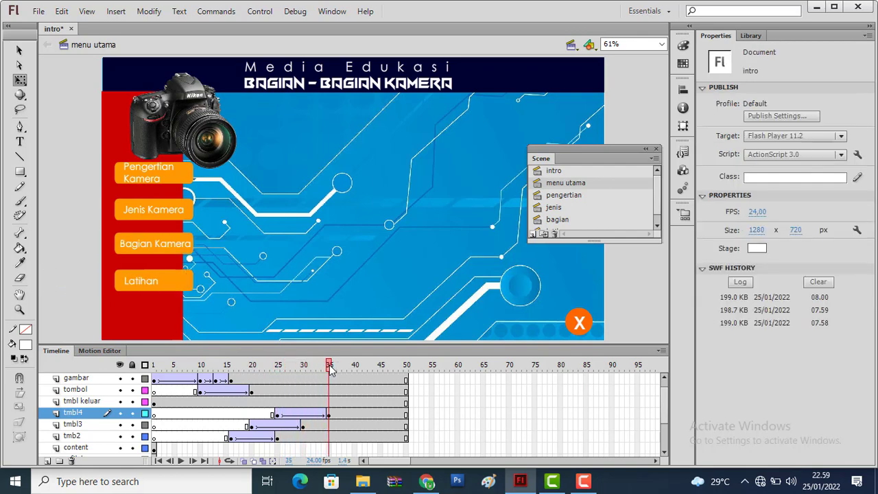
left_click(580, 321)
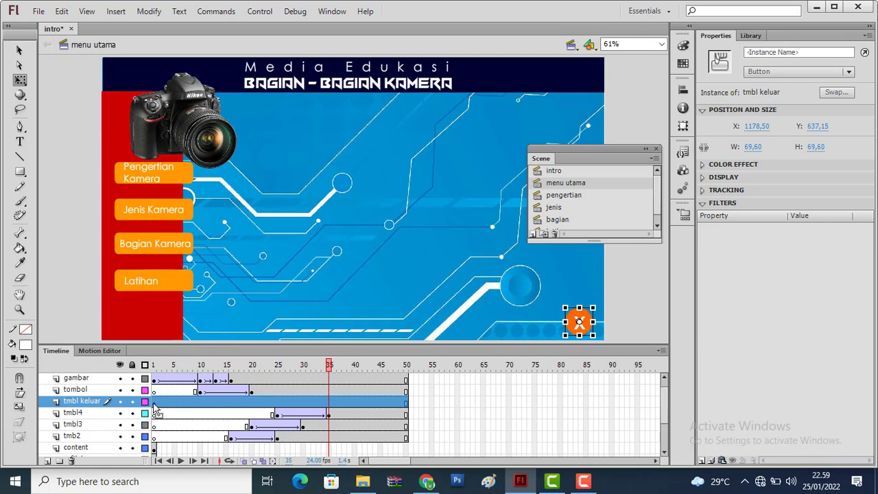
left_click_drag(157, 409, 275, 414)
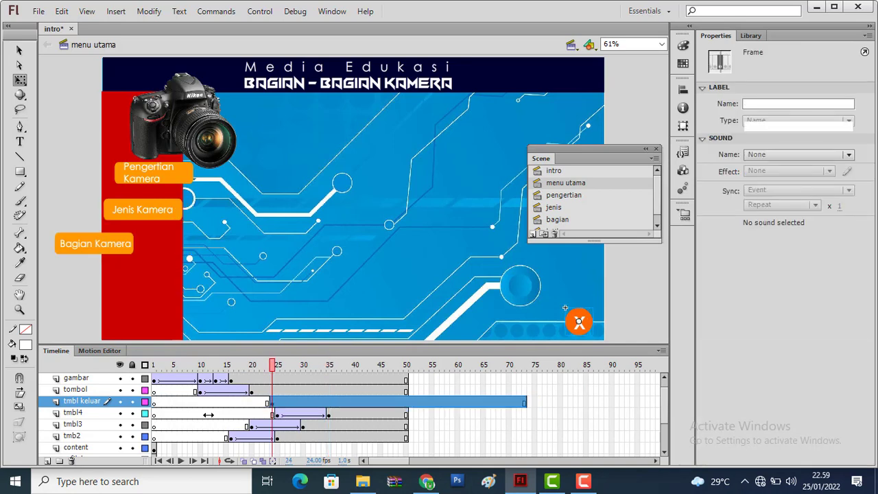
key("ctrl+z")
key("ctrl+z")
Move the tmbl keluar layer's first keyframe to frame 35 and insert another keyframe at frame 45
left_click(157, 405)
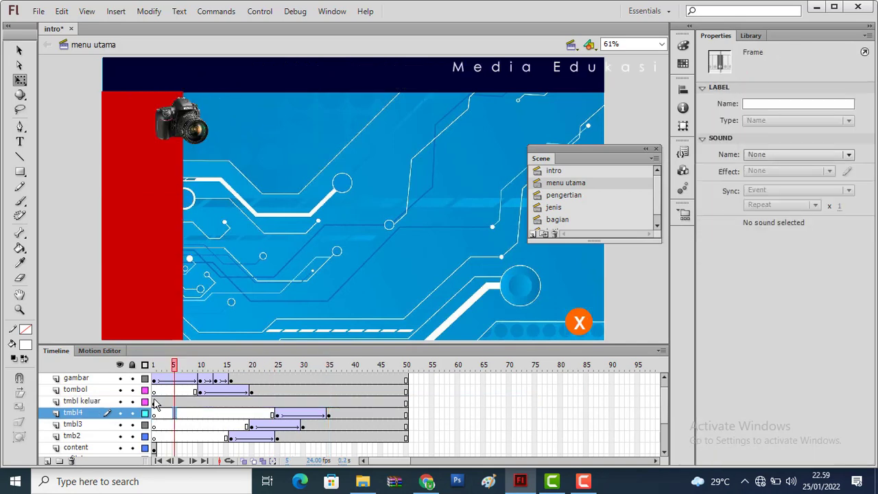
left_click_drag(157, 404, 329, 406)
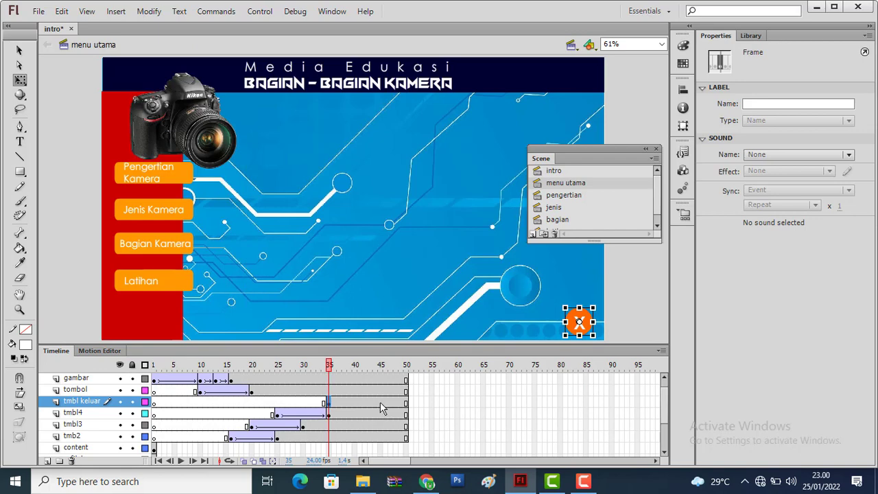
left_click(380, 403)
right_click(380, 404)
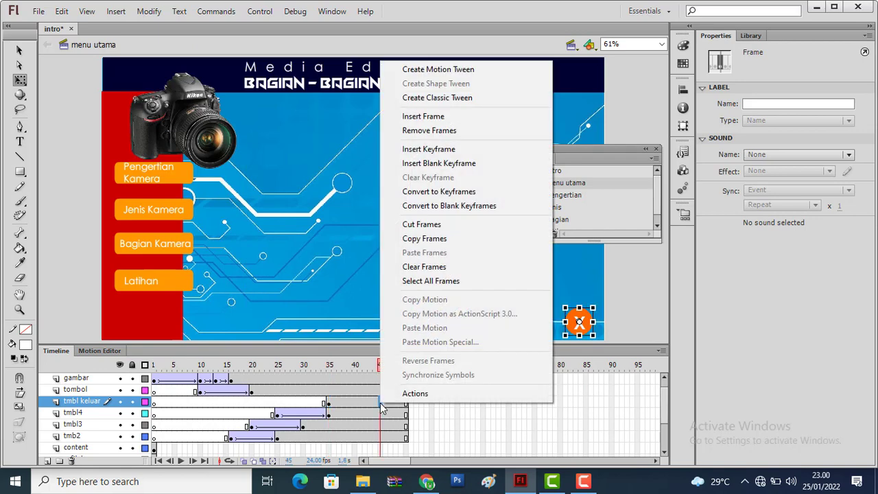
left_click(432, 150)
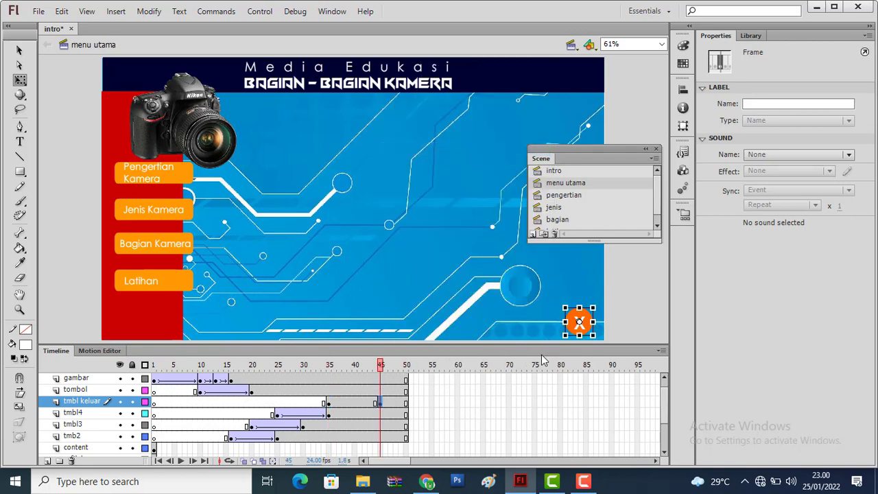
Move the exit button at frame 35 off the stage's right side, about X 1301, and classic-tween tmbl keluar from frame 35 to 45
left_click(328, 404)
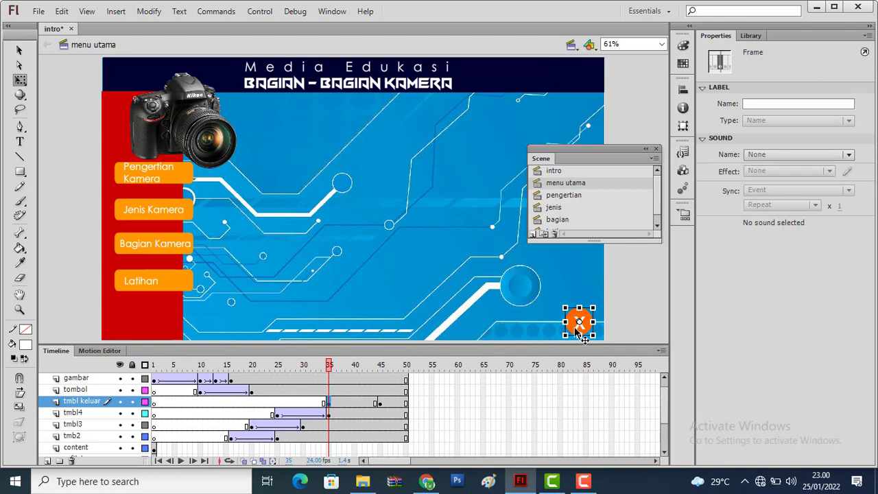
left_click_drag(582, 337, 630, 336)
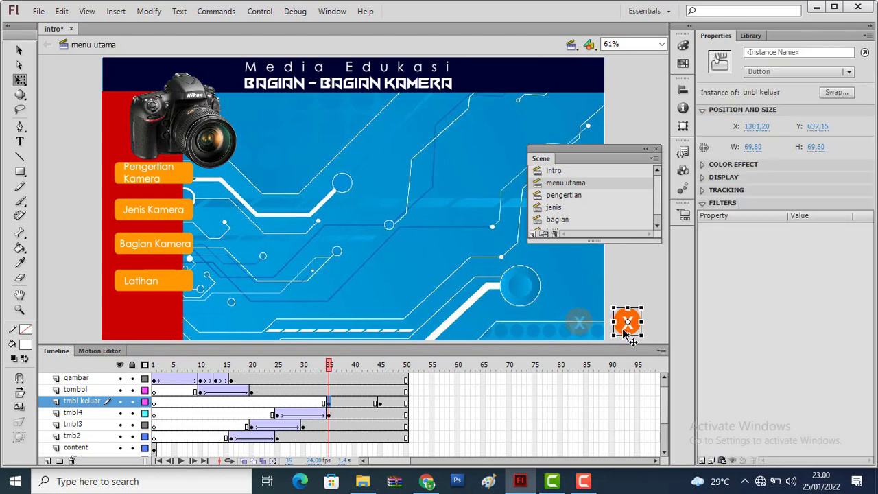
right_click(362, 404)
left_click(431, 94)
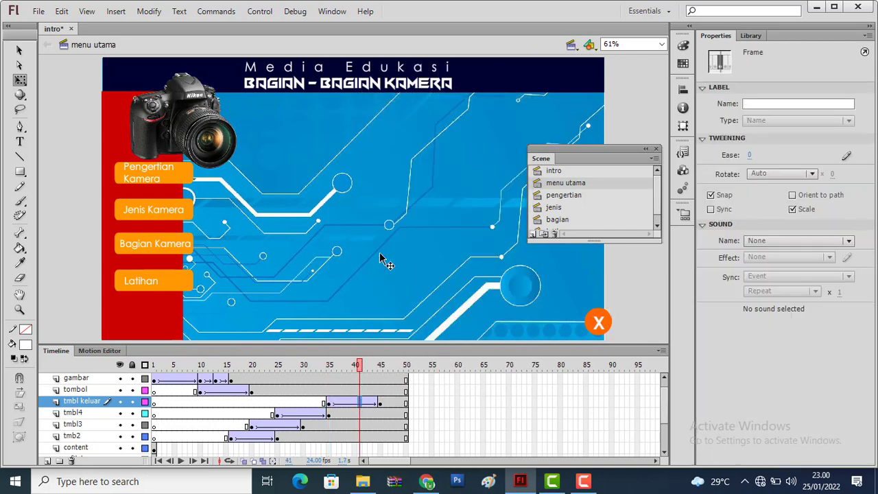
left_click_drag(360, 369, 375, 392)
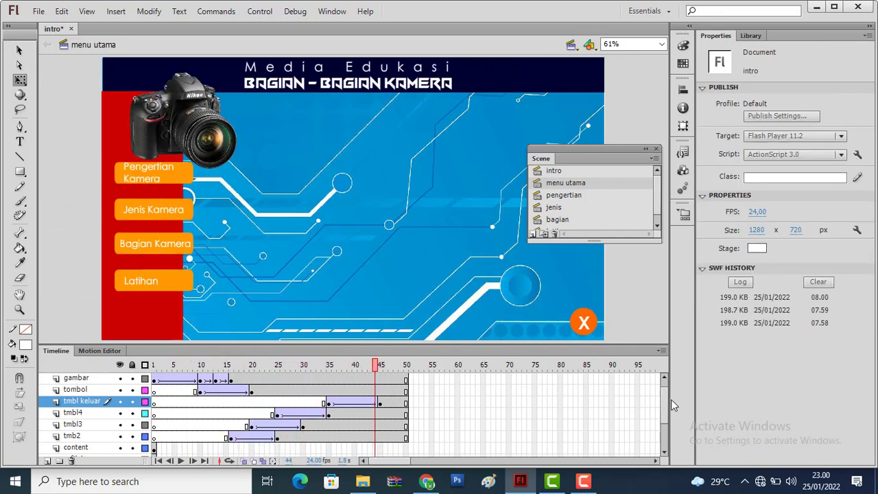
Move the footer graphic layer's first keyframe to frame 35 and insert another keyframe at frame 45
left_click_drag(666, 414, 666, 419)
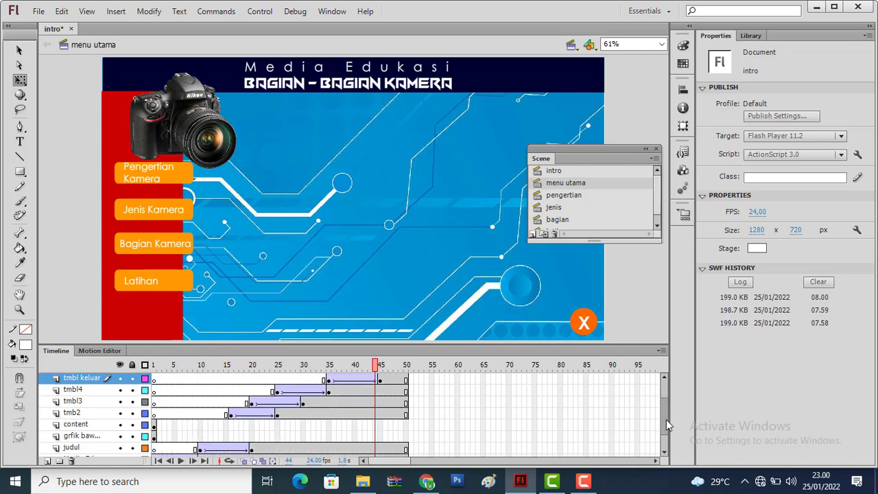
left_click(154, 436)
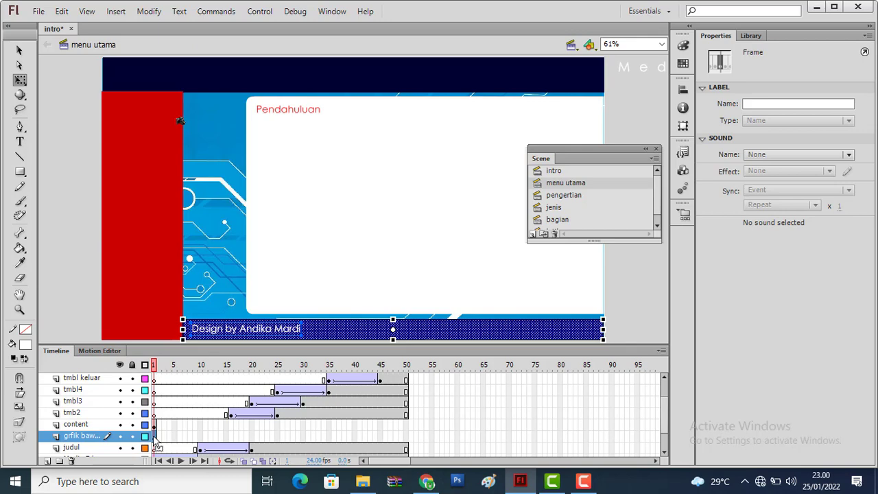
left_click(334, 435)
left_click(330, 436)
left_click(331, 437)
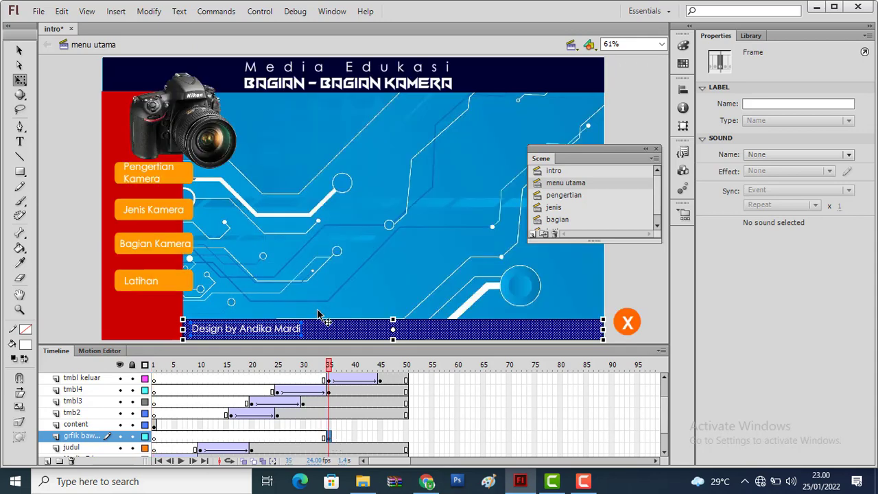
right_click(381, 437)
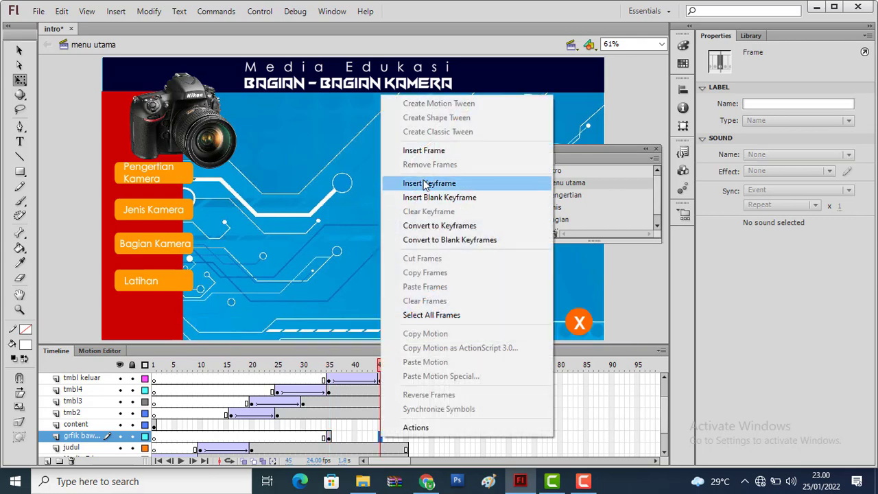
left_click(427, 184)
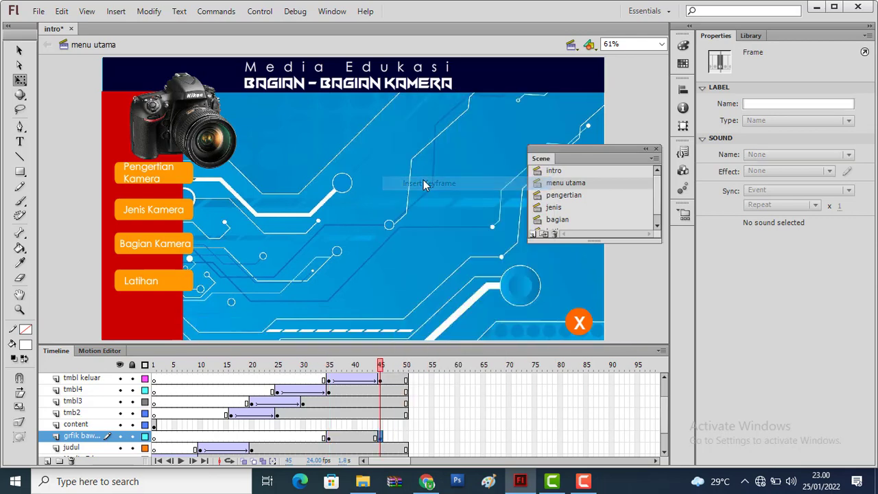
Move the footer bar at frame 35 just below the stage's lower edge and classic-tween its layer from frame 35 to 45
left_click(329, 440)
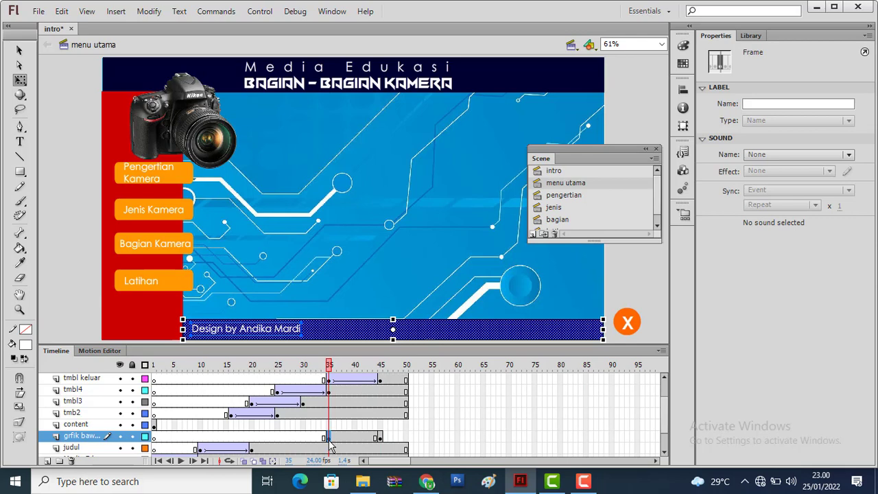
key("shift+Down")
key("shift+Down")
key("shift+Down")
key("shift+Down")
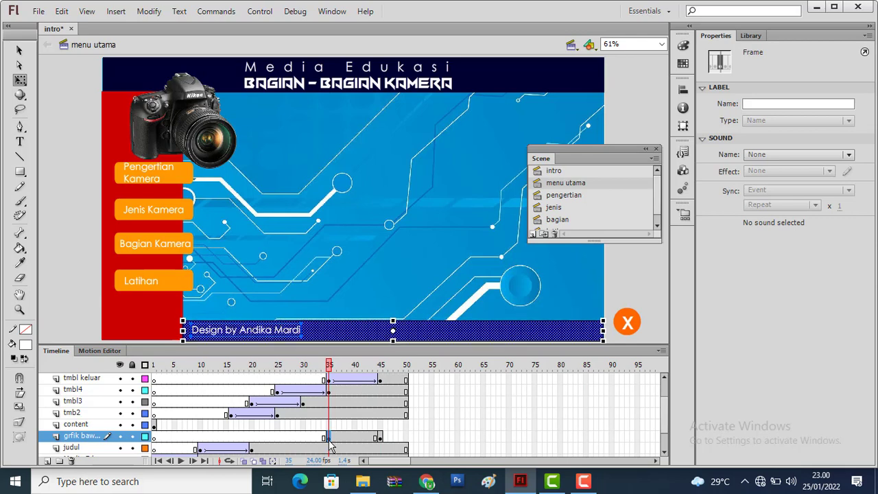
key("shift+Down")
key("shift+Down")
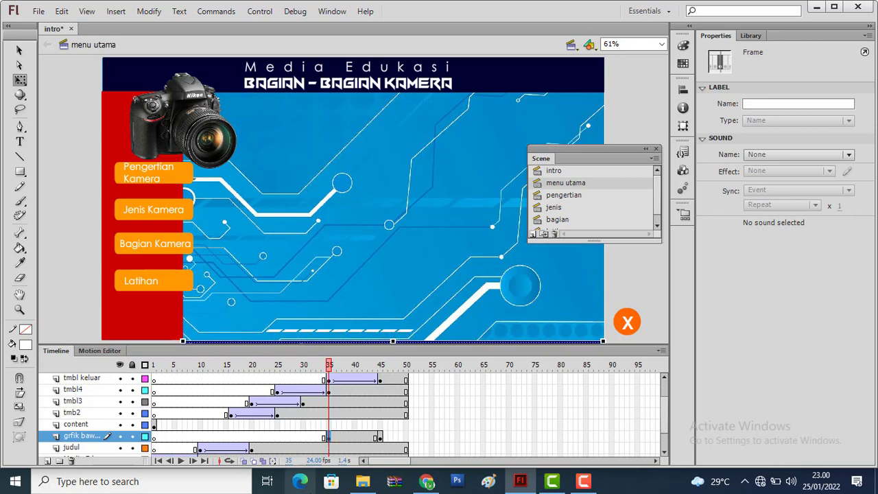
right_click(355, 437)
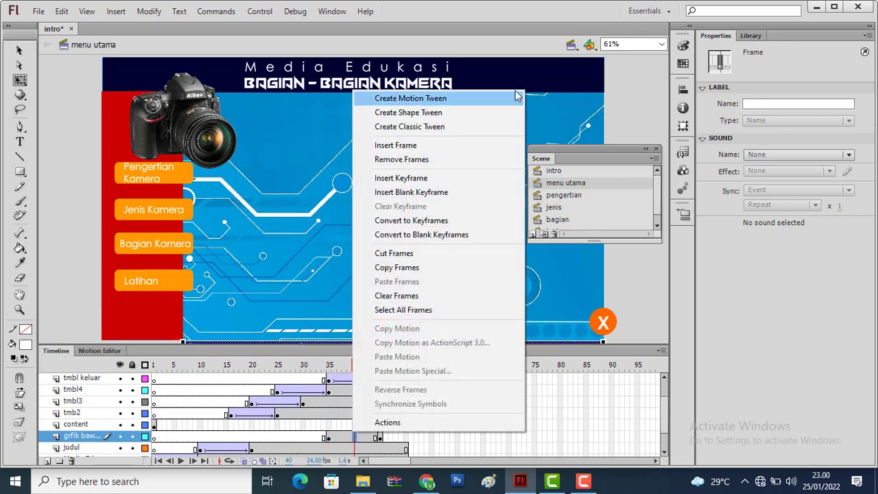
left_click(465, 127)
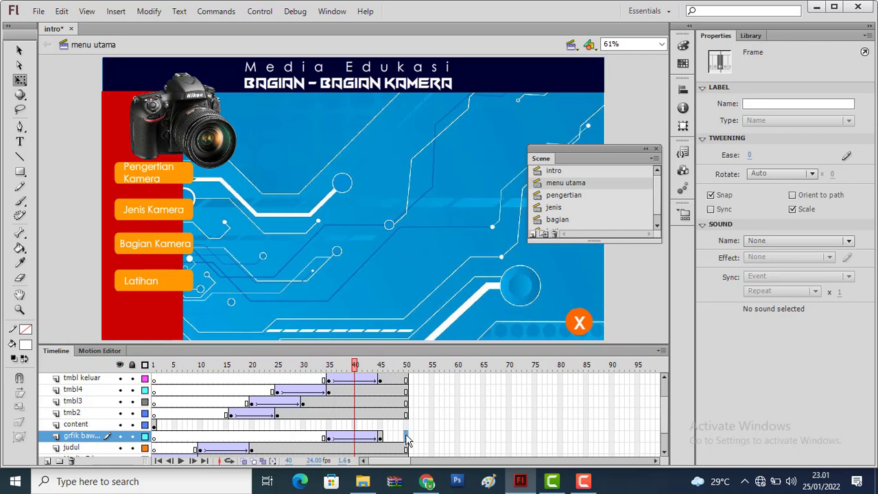
Extend the footer graphic layer to frame 50 and preview its entrance up to the last frame
right_click(406, 440)
left_click(460, 150)
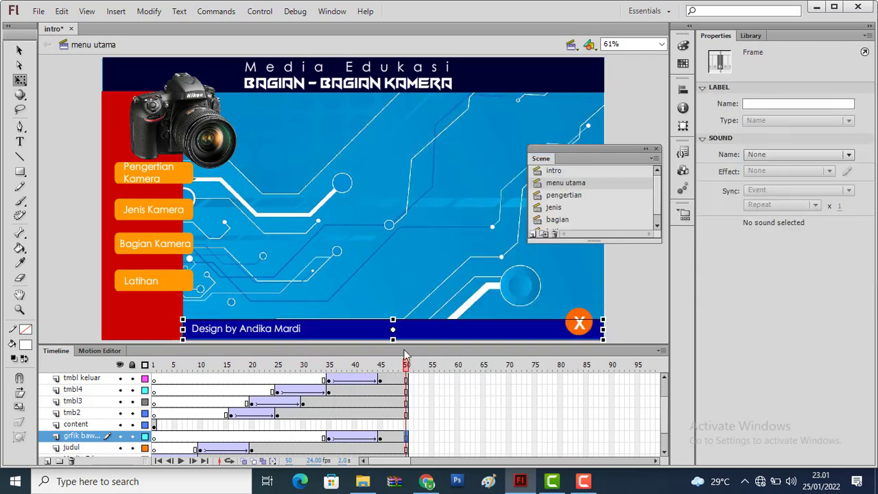
left_click(378, 367)
key("Return")
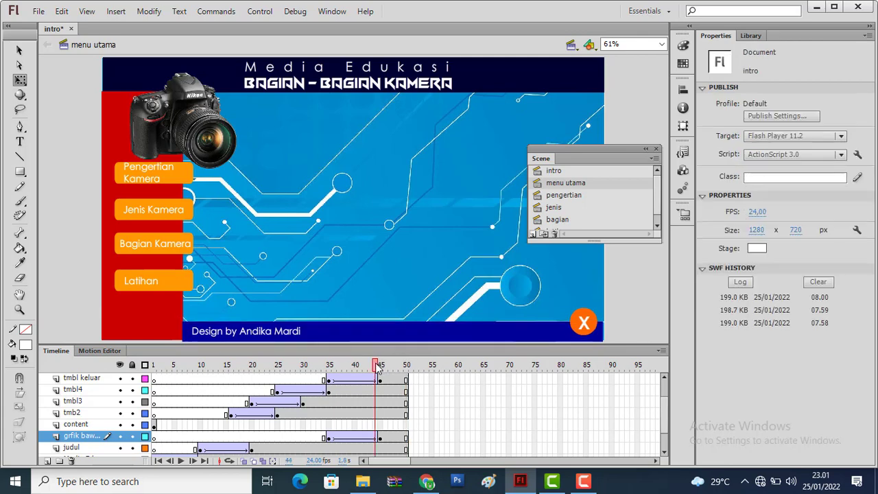
left_click_drag(382, 373, 412, 370)
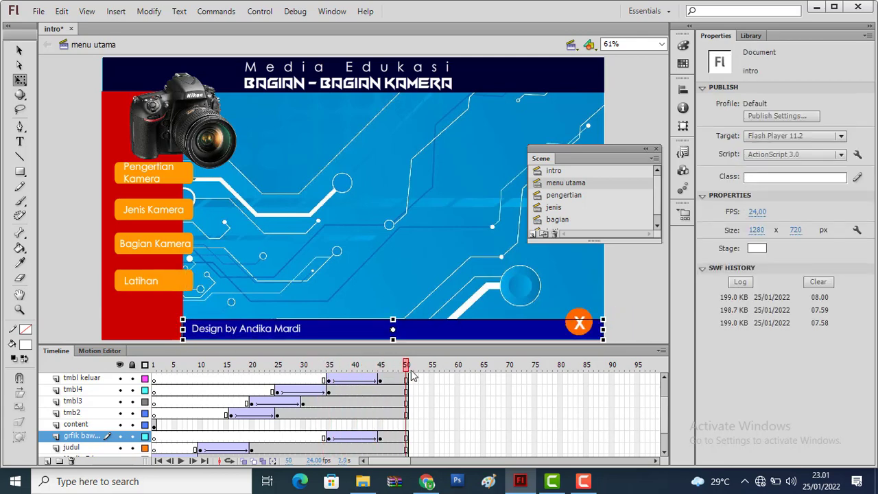
Move the content layer's first keyframe to frame 40, insert another keyframe at frame 50, and return to frame 40
left_click(154, 425)
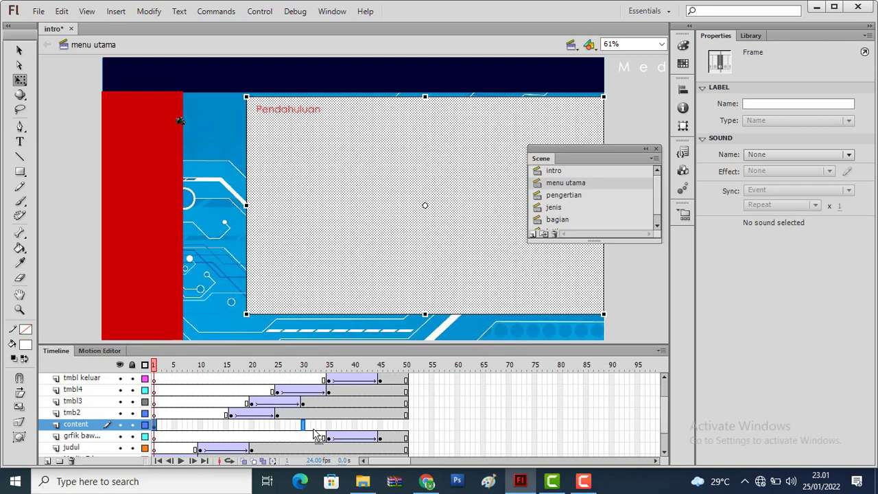
left_click(355, 426)
left_click(355, 426)
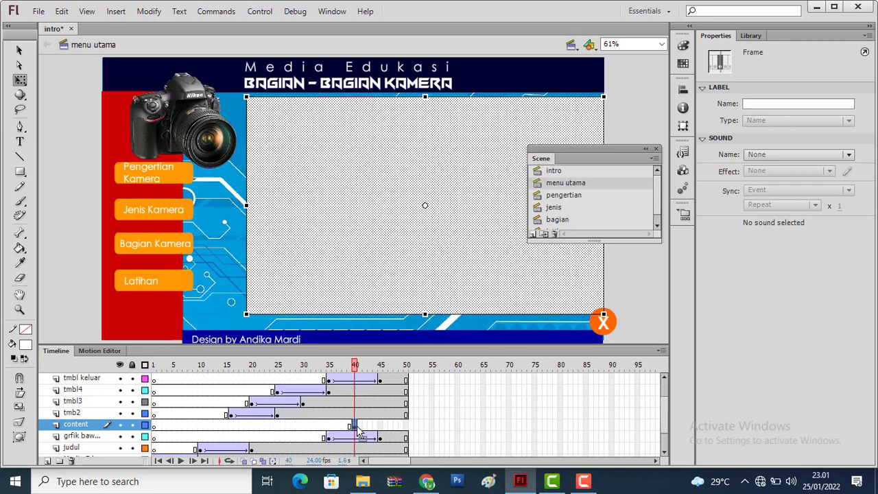
right_click(407, 428)
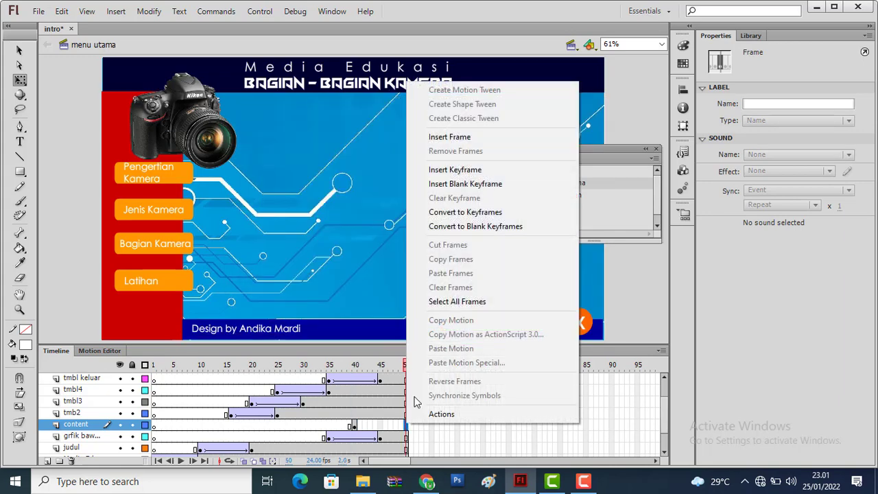
left_click(464, 171)
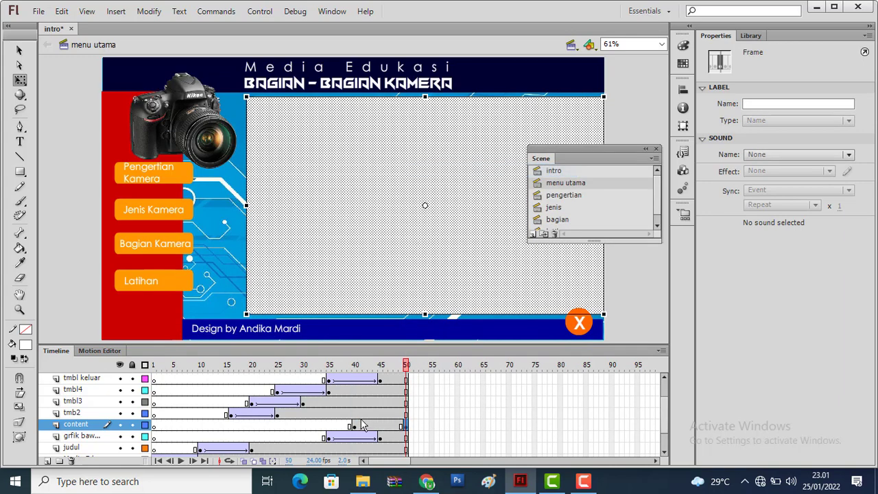
left_click(354, 427)
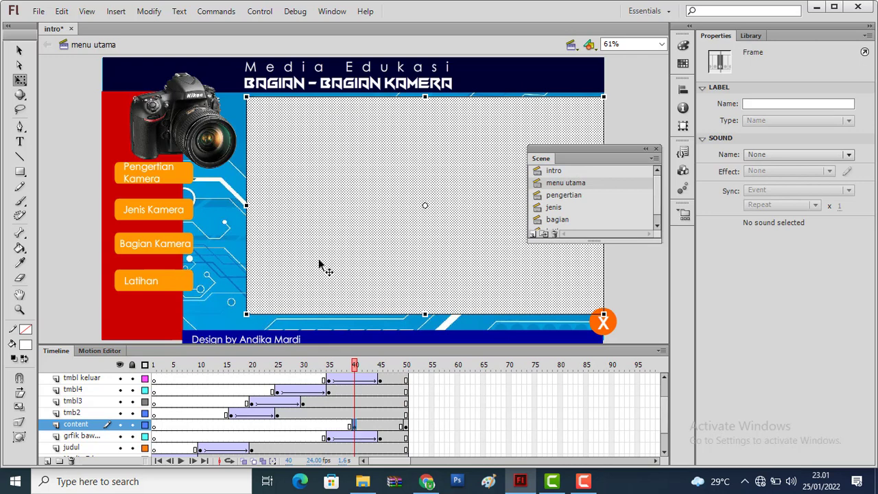
left_click(254, 201)
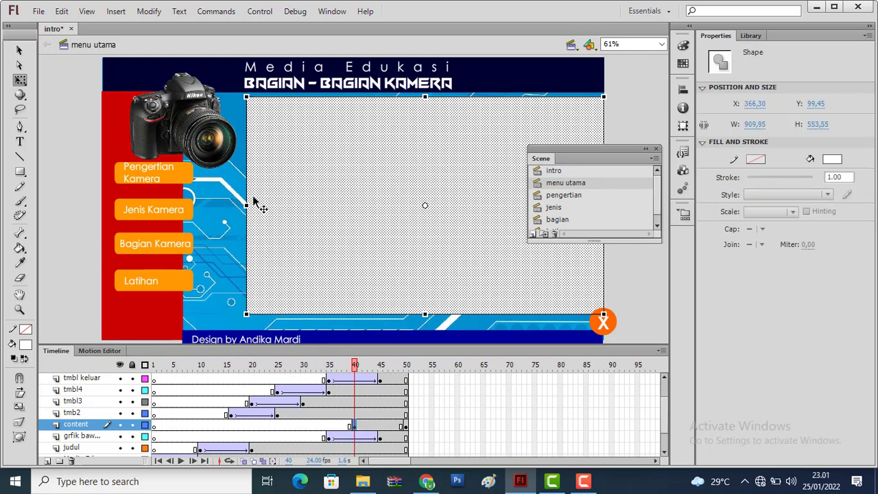
left_click_drag(254, 201, 624, 249)
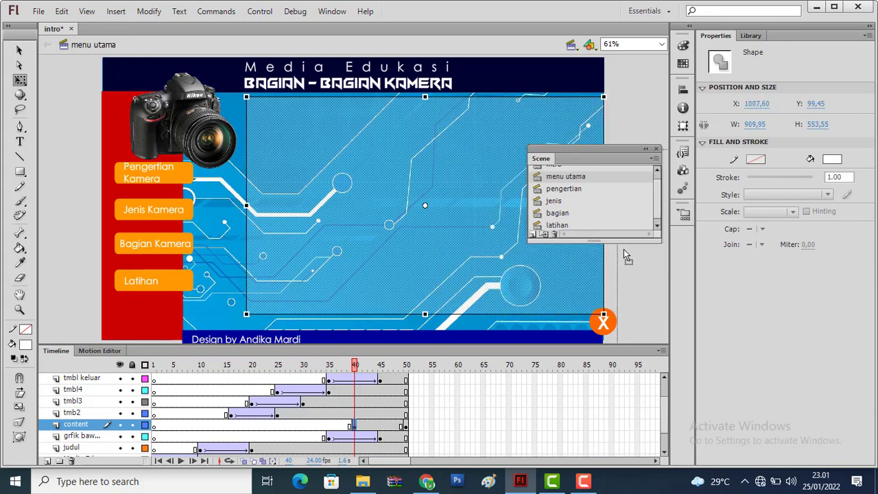
key("ctrl+z")
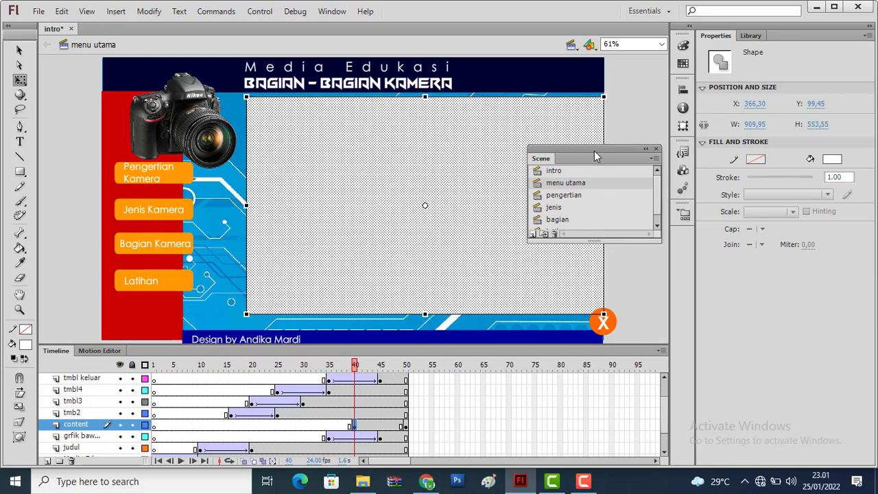
Move the white content panel at frame 40 off the stage's right side, about X 1309, and classic-tween content from frame 40 to 50
left_click_drag(594, 146, 729, 308)
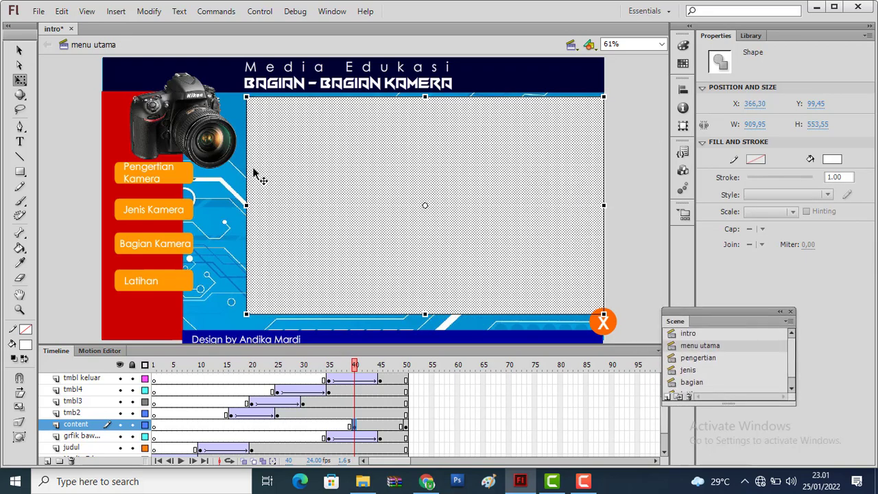
left_click_drag(254, 175, 626, 204)
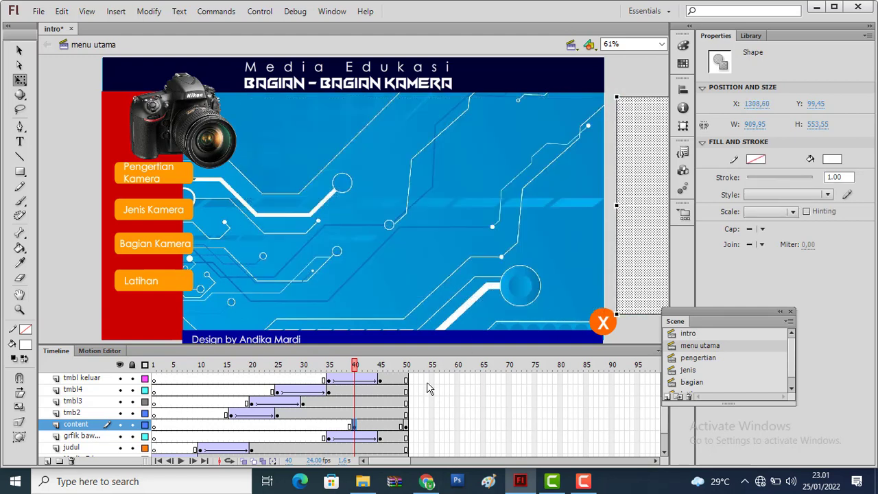
right_click(375, 427)
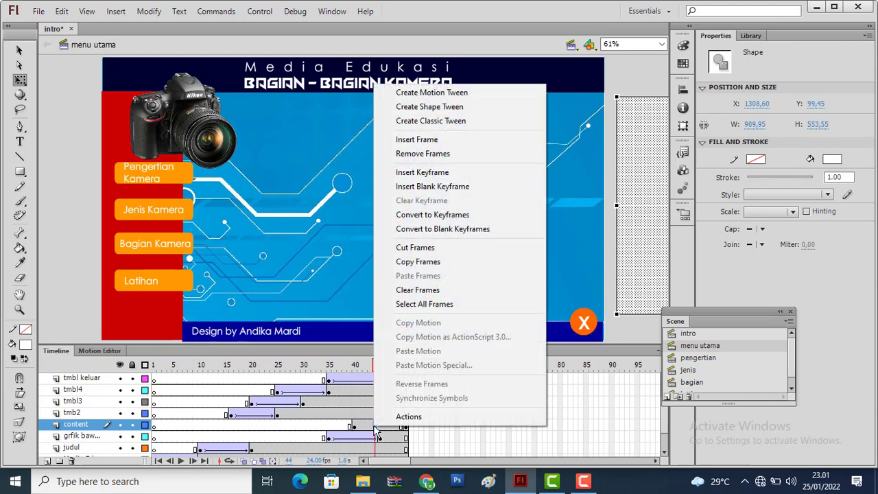
left_click(446, 124)
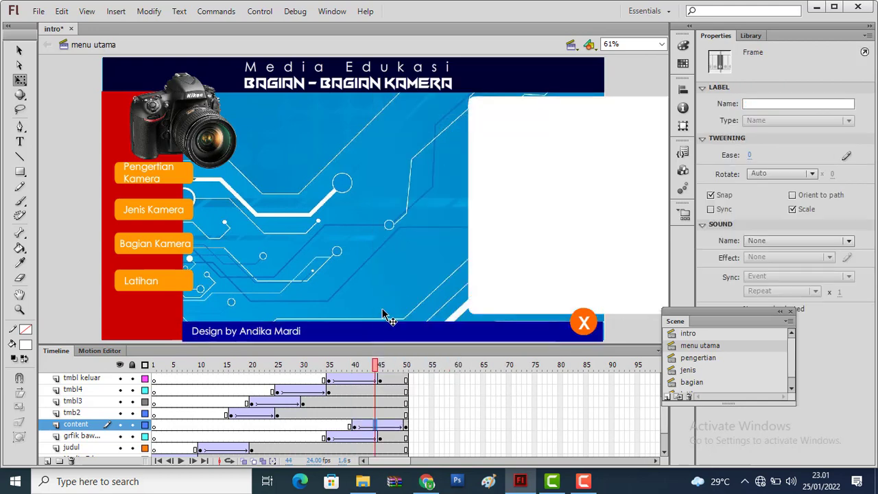
left_click_drag(377, 371, 418, 374)
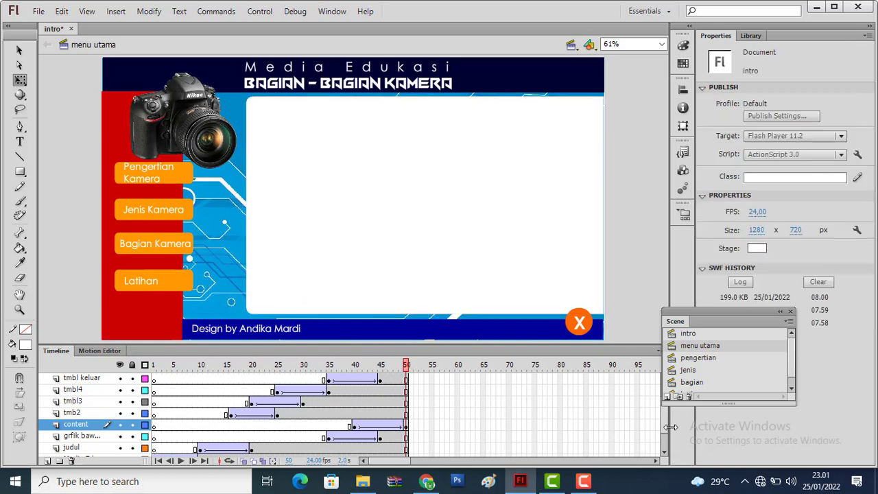
Move the text title layer's first keyframe, holding the Pendahuluan heading, to frame 50
left_click_drag(666, 432, 659, 378)
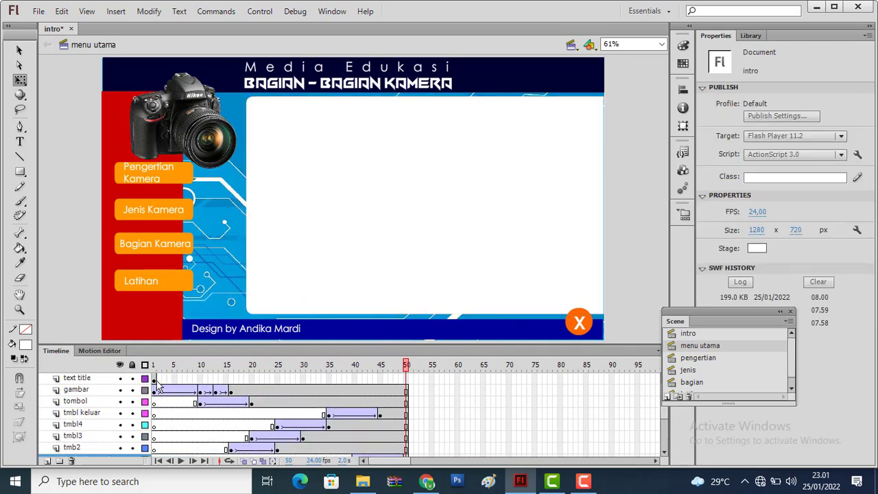
left_click(154, 379)
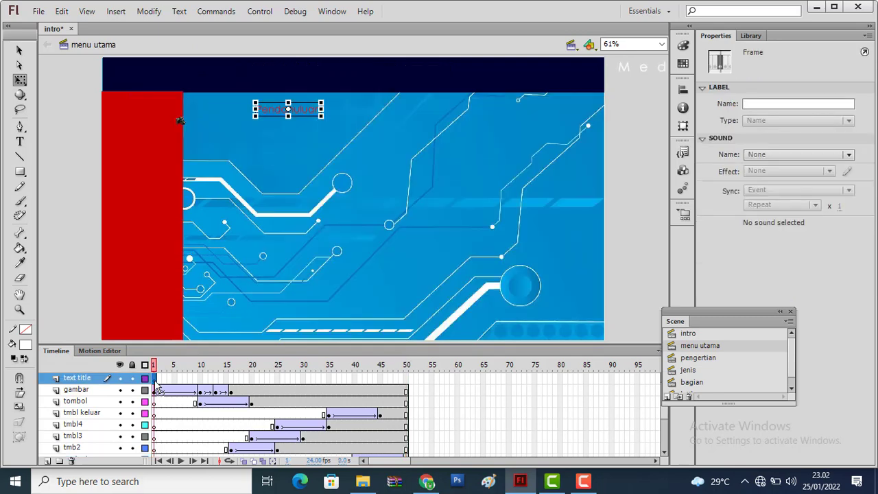
mouse_move(156, 389)
left_mouse_down()
mouse_move(412, 389)
mouse_move(149, 343)
left_mouse_up()
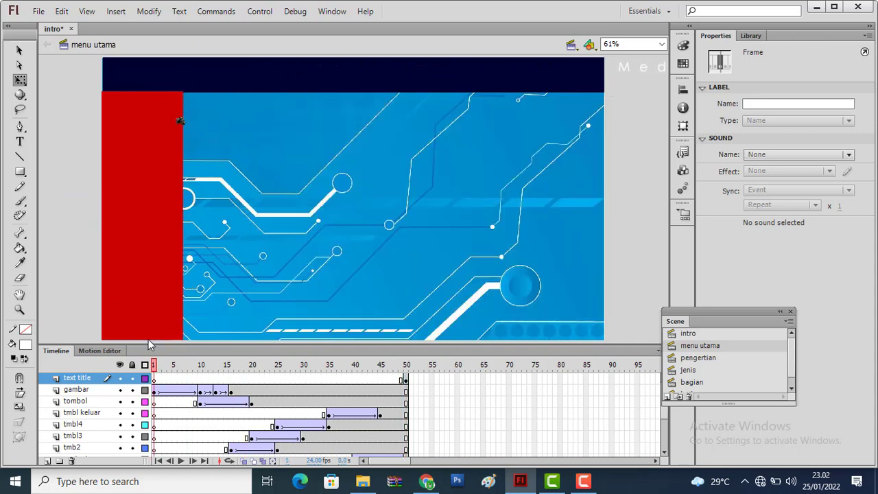
Play the menu utama timeline from frame 1 and test the whole movie in the player
key("Return")
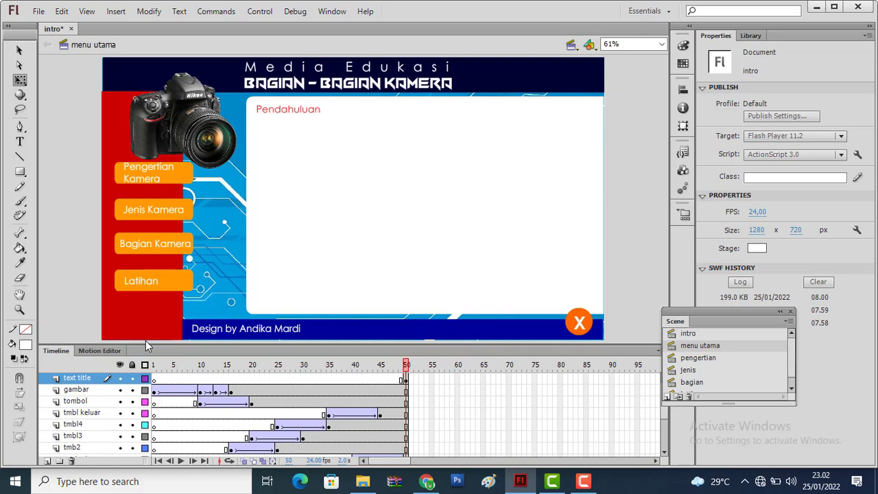
key("ctrl+Return")
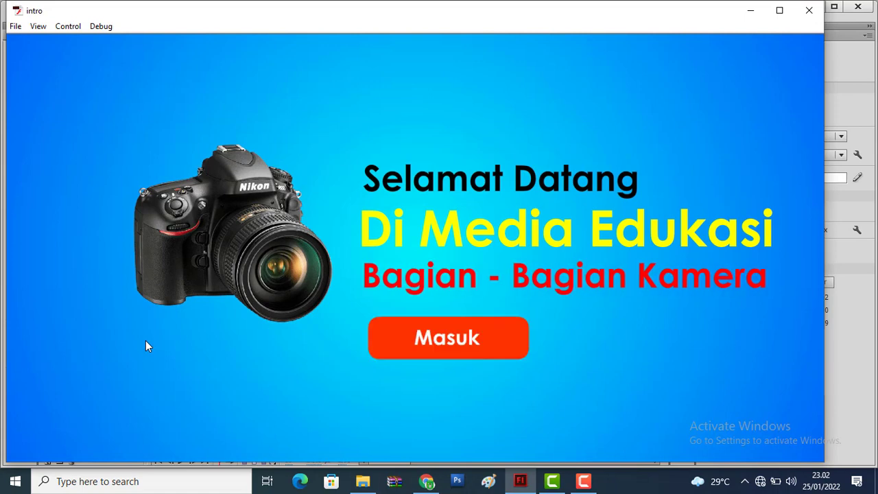
Close the full-movie test, test only the menu utama scene in the player, and close that preview
left_click(809, 10)
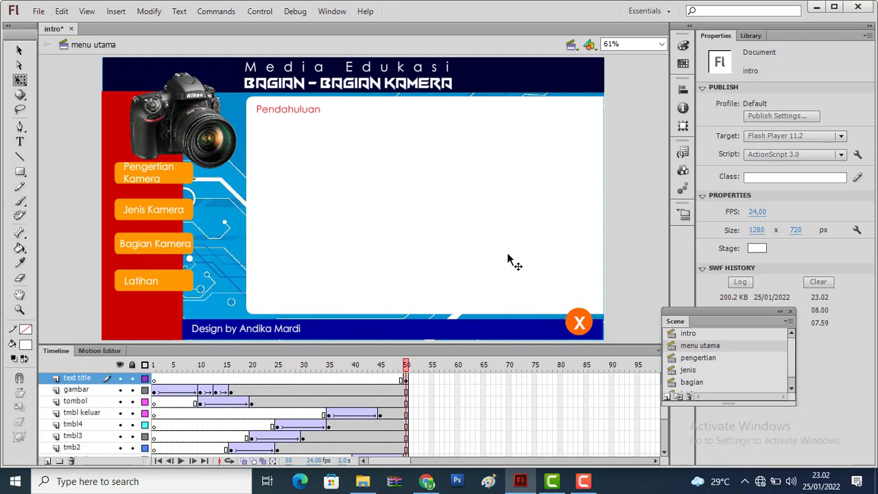
left_click(692, 357)
left_click(695, 347)
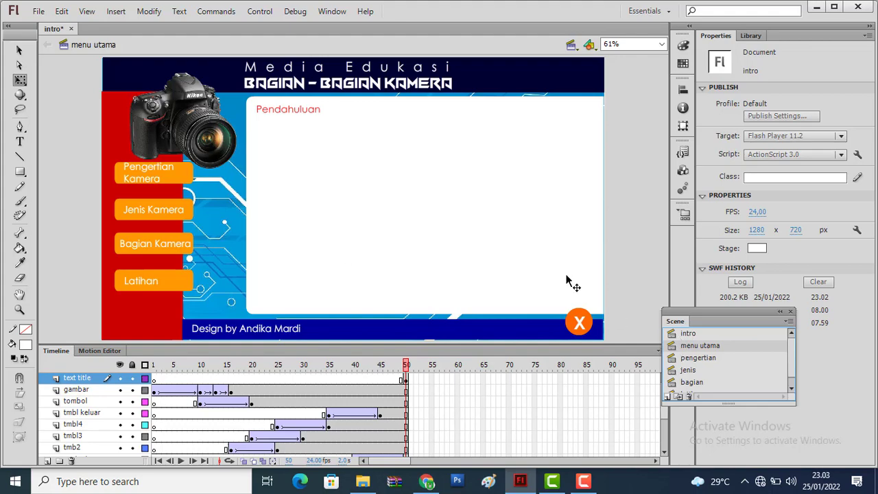
key("ctrl+alt+Return")
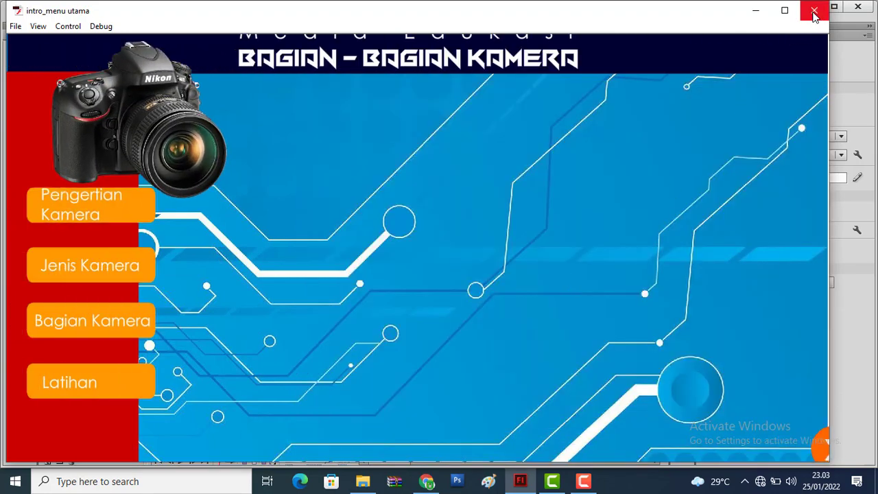
left_click(814, 11)
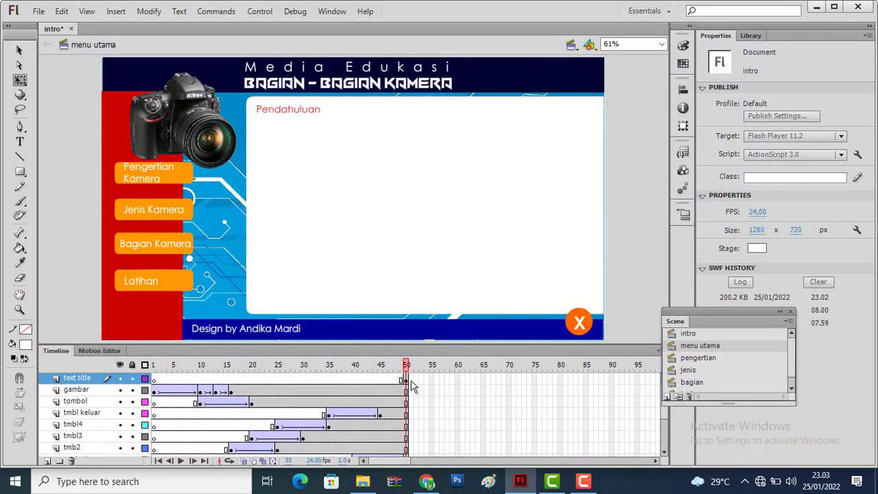
Add the frame action stop(); to the text title layer's keyframe at frame 50 in menu utama and test the movie
left_click(405, 380)
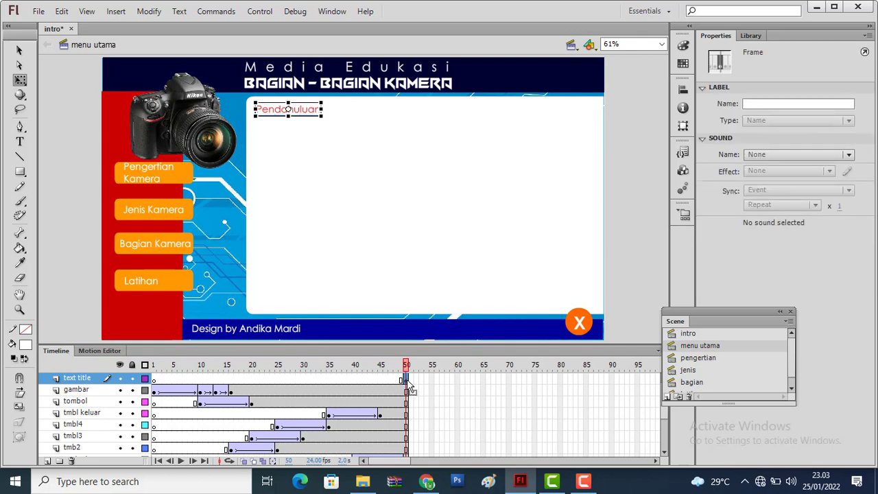
right_click(407, 383)
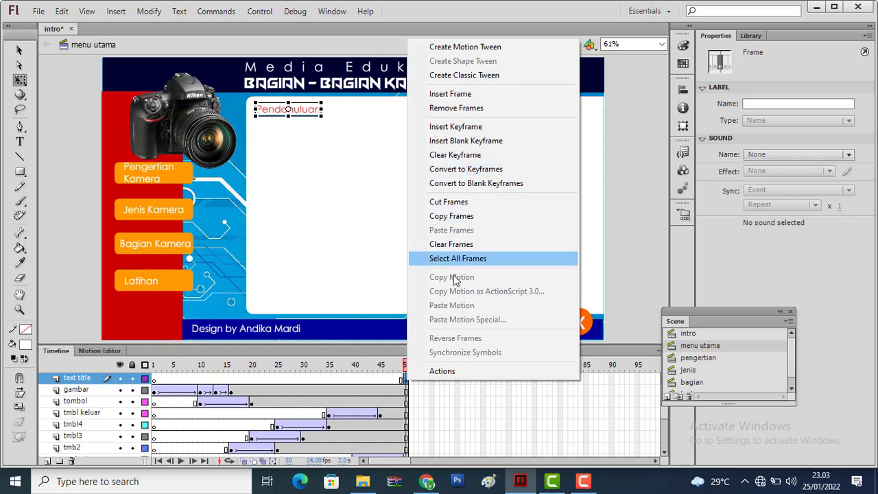
left_click(451, 374)
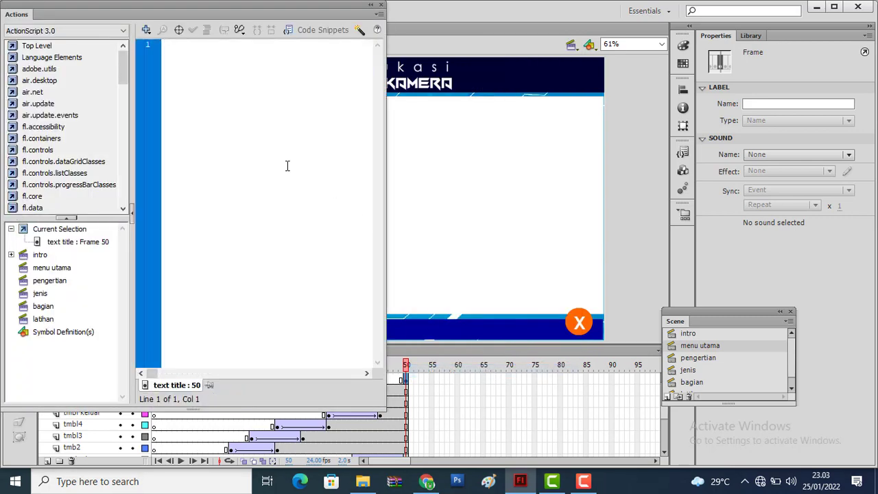
type("stop ")
type(");")
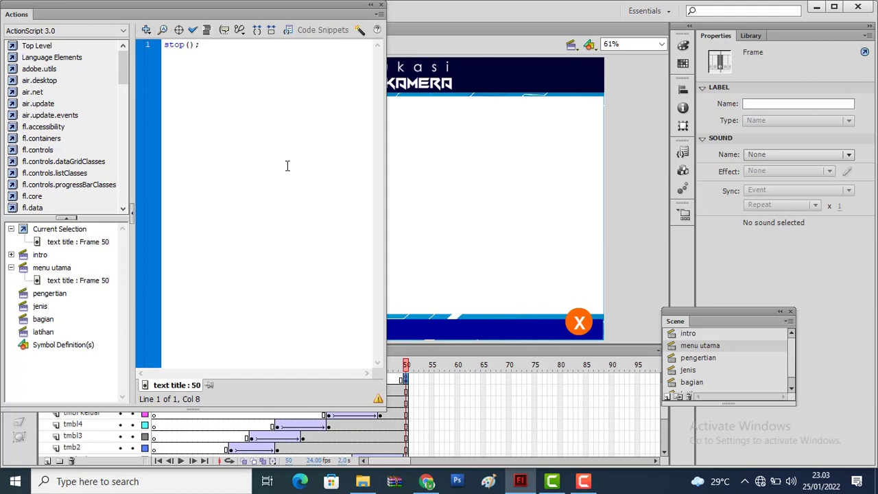
key("ctrl+Return")
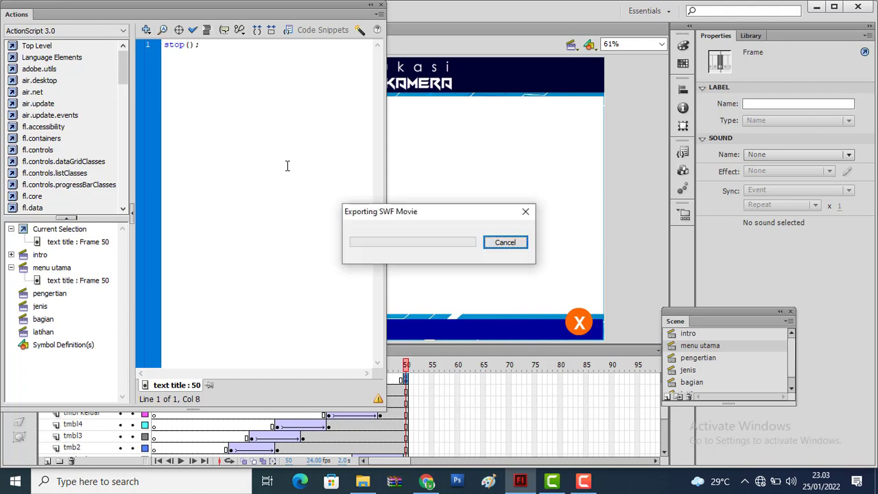